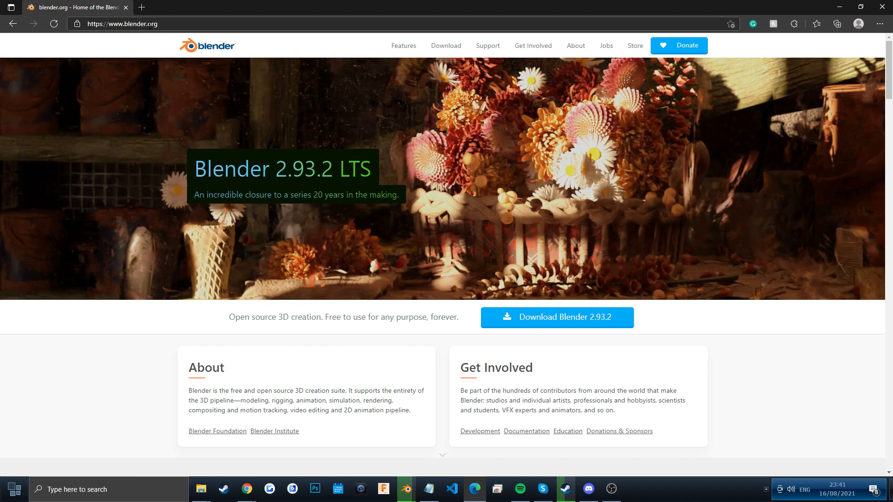
# Open the Blender download page, show the other available versions, and download the Blender 2.93.2 Windows installer
pyautogui.click(559, 323)
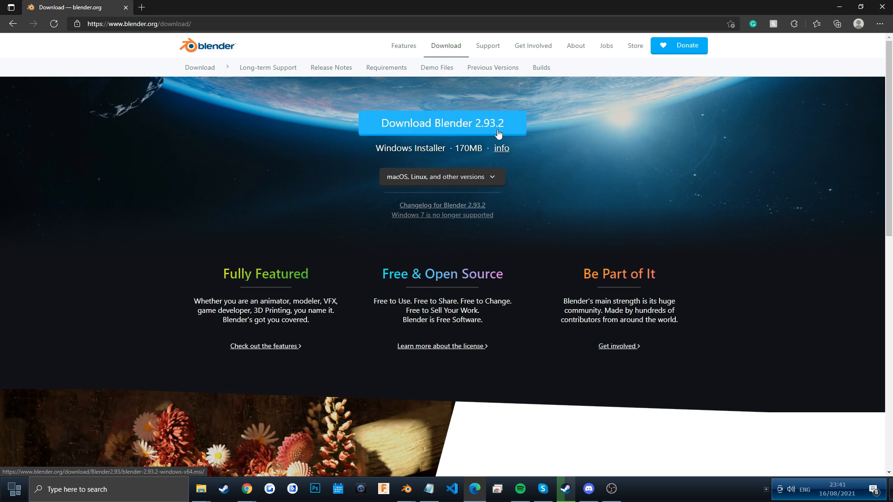
pyautogui.click(494, 178)
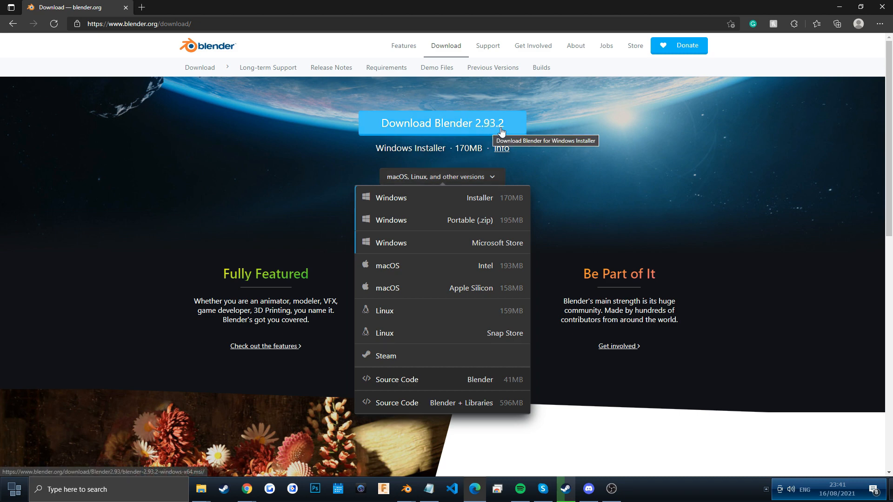
pyautogui.click(489, 132)
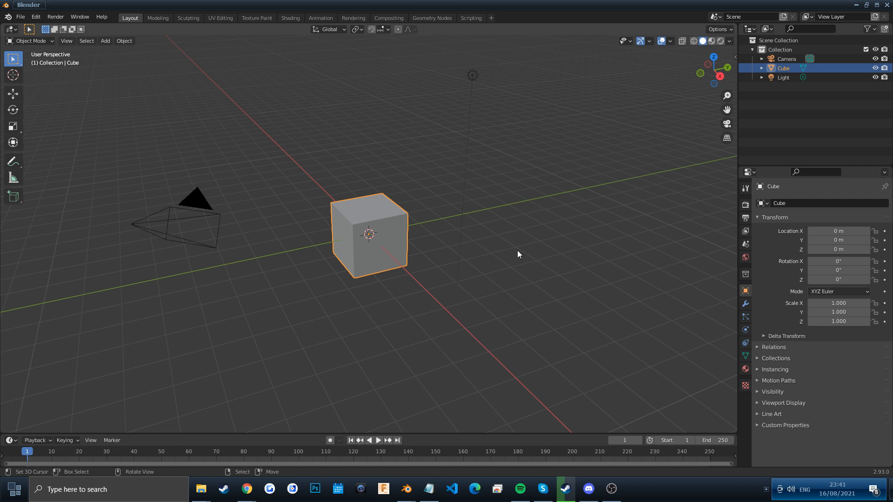
# Switch to Blender and open the project file Final_video.blend from the v2 folder
pyautogui.click(21, 17)
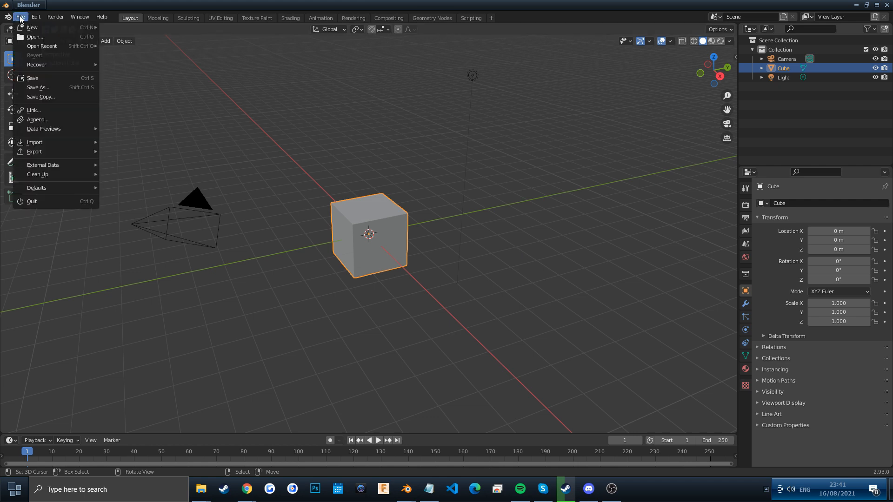
pyautogui.click(37, 35)
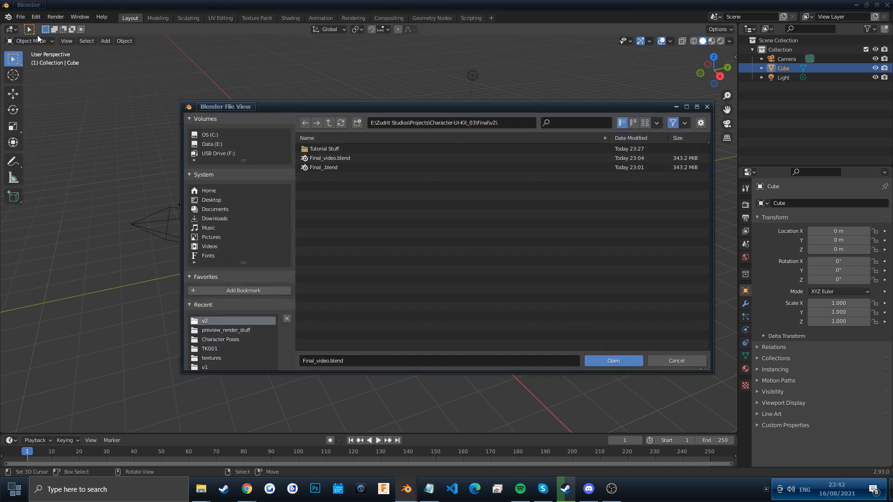
pyautogui.doubleClick(339, 161)
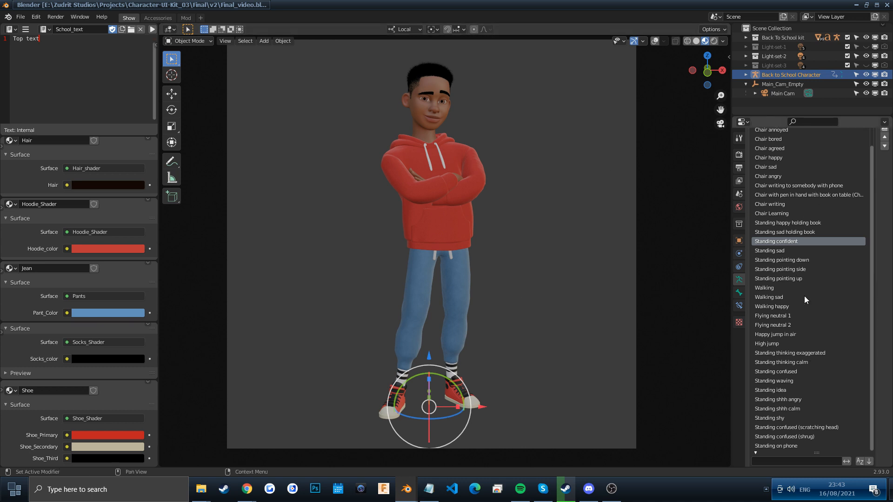
# Look through the pose list and examine the standing character at different zoom levels in the camera view
pyautogui.scroll(6, 814, 233)
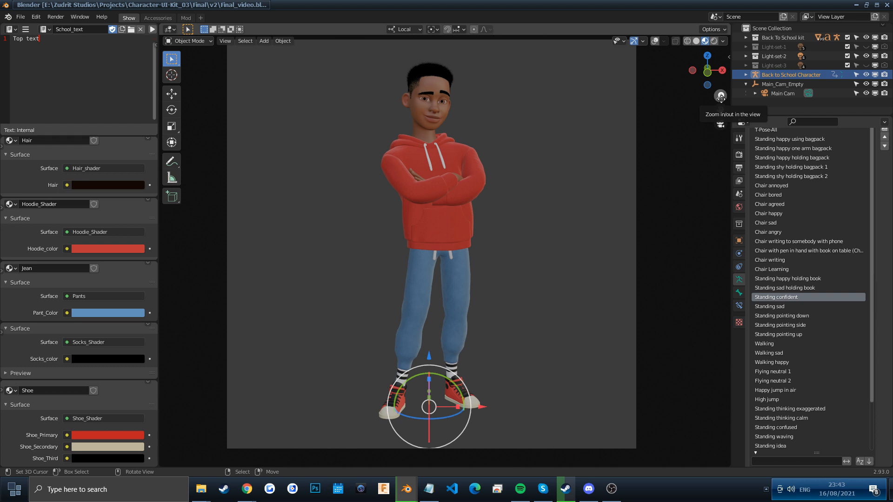
pyautogui.moveTo(720, 97); pyautogui.dragTo(720, 103)
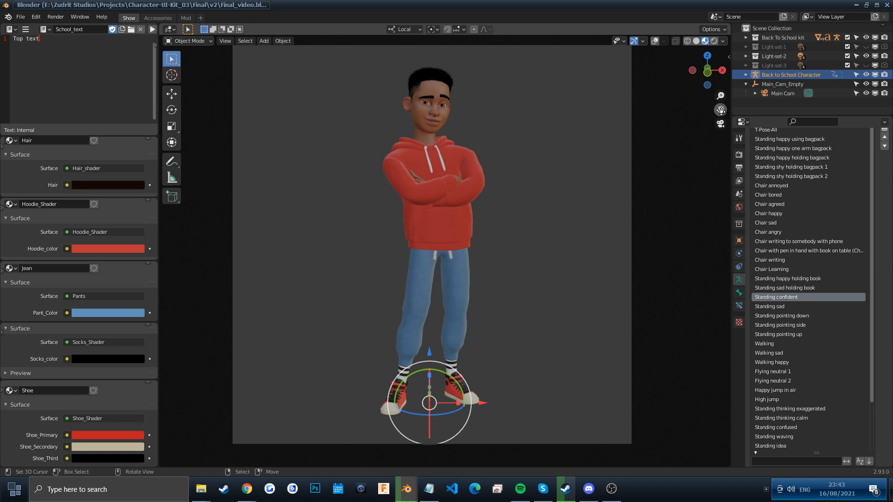
pyautogui.moveTo(720, 111)
pyautogui.mouseDown()
pyautogui.moveTo(709, 109)
pyautogui.moveTo(726, 119)
pyautogui.moveTo(717, 95)
pyautogui.moveTo(740, 116)
pyautogui.moveTo(720, 110)
pyautogui.mouseUp()
pyautogui.scroll(1, 655, 139)
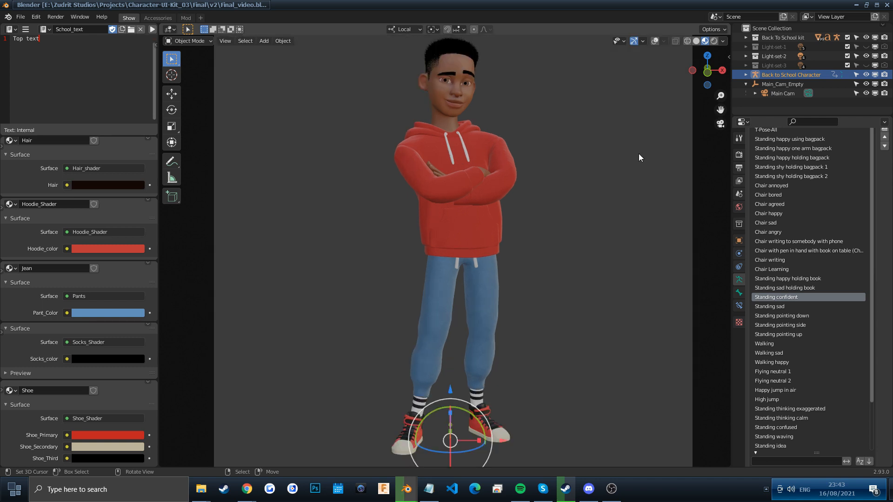
pyautogui.scroll(-1, 639, 157)
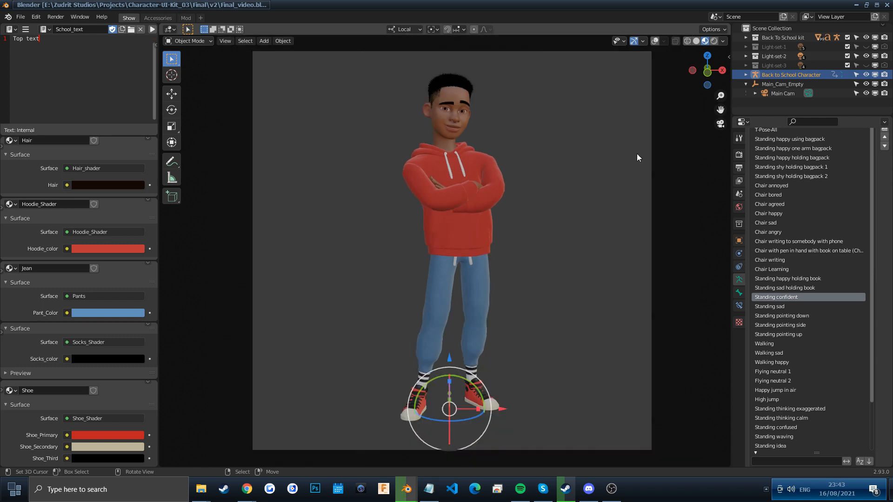
pyautogui.scroll(5, 551, 181)
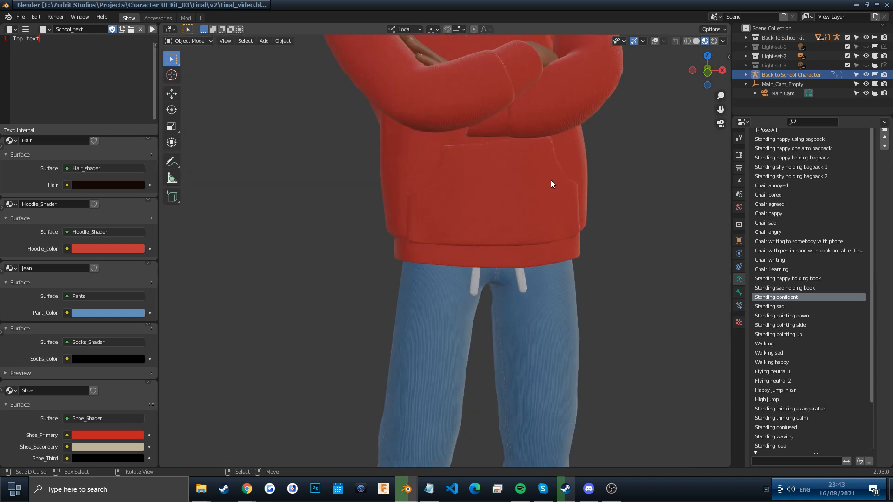
pyautogui.scroll(-5, 551, 180)
pyautogui.scroll(4, 550, 179)
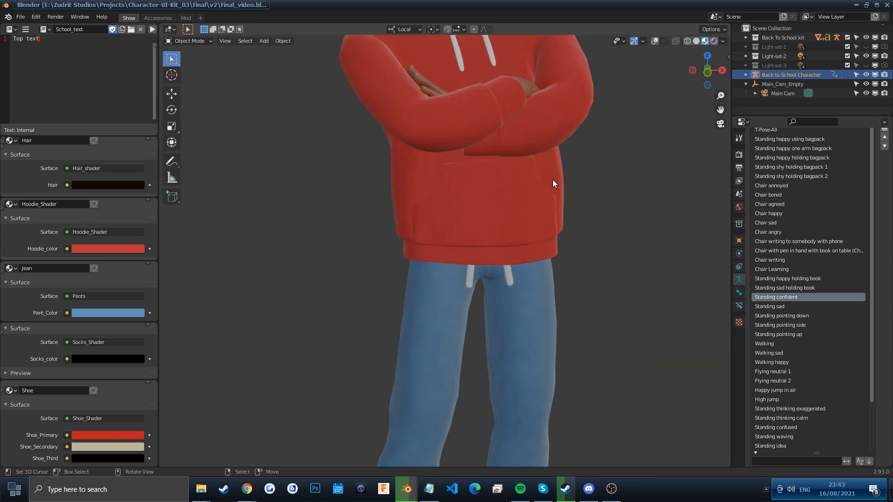
pyautogui.scroll(-4, 552, 183)
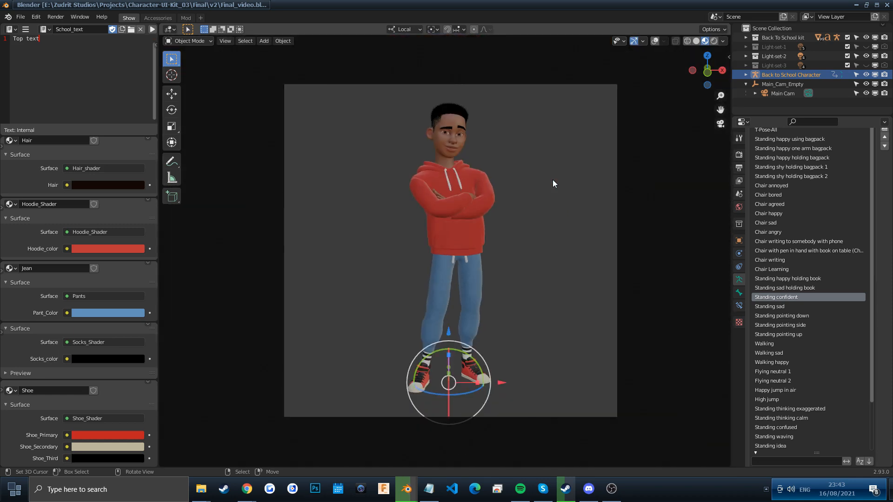
# Examine the character from a free angle outside the camera view, closing in on the legs and shoes
pyautogui.moveTo(552, 179); pyautogui.dragTo(454, 173, button='middle')
pyautogui.click(564, 197)
pyautogui.scroll(3, 565, 197)
pyautogui.moveTo(720, 111)
pyautogui.mouseDown()
pyautogui.moveTo(770, 122)
pyautogui.moveTo(737, 99)
pyautogui.moveTo(734, 108)
pyautogui.mouseUp()
pyautogui.keyDown('shift'); pyautogui.moveTo(449, 178); pyautogui.dragTo(540, 184, button='middle'); pyautogui.keyUp('shift')
pyautogui.scroll(4, 437, 183)
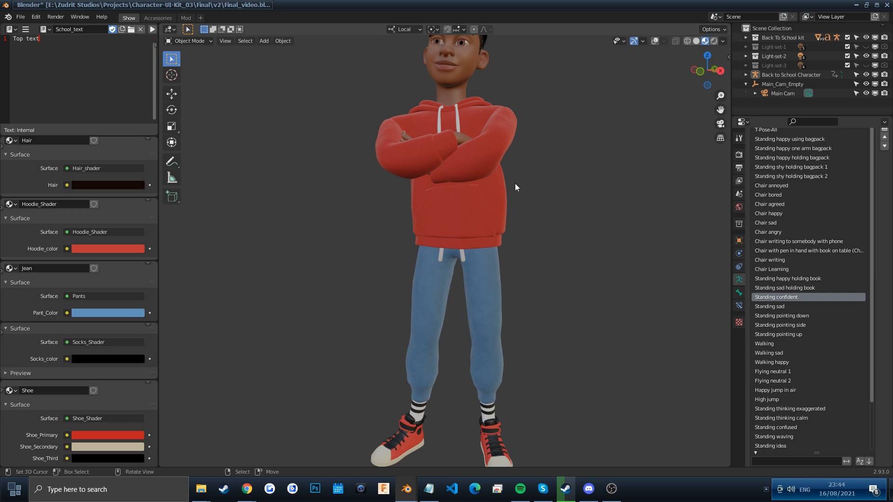
pyautogui.keyDown('shift'); pyautogui.moveTo(520, 202); pyautogui.dragTo(518, 115, button='middle'); pyautogui.keyUp('shift')
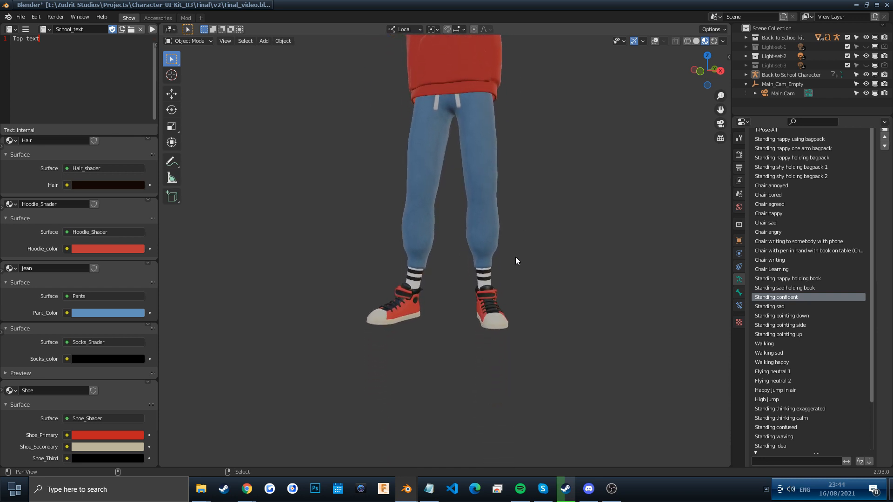
pyautogui.keyDown('shift'); pyautogui.moveTo(473, 273); pyautogui.dragTo(508, 237, button='middle'); pyautogui.keyUp('shift')
pyautogui.scroll(4, 515, 227)
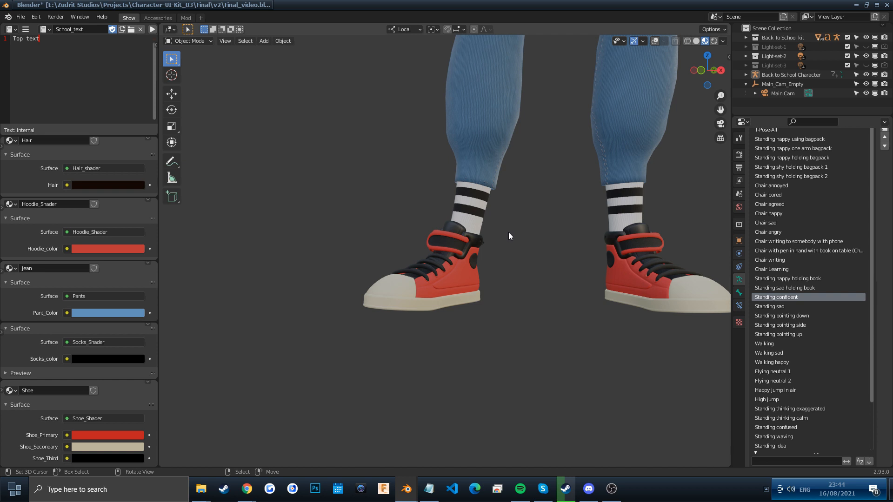
# Compare the free view with the camera view and return the viewport to the camera view
pyautogui.press('KP_0')
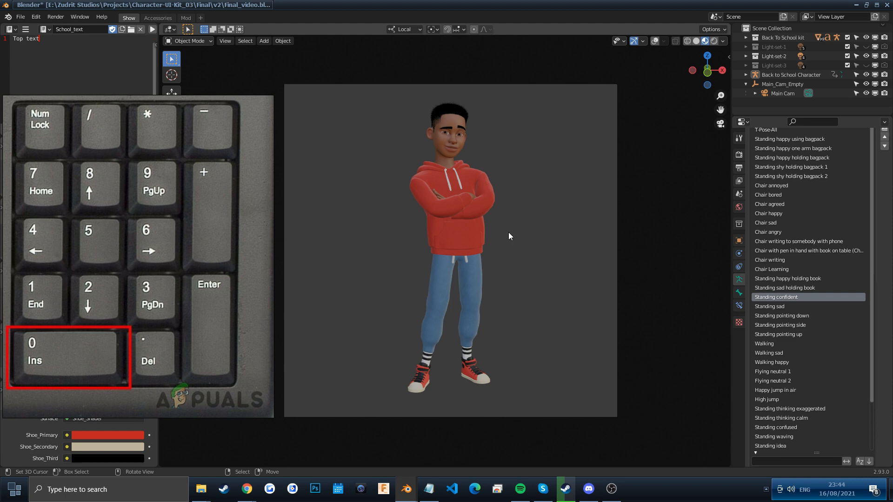
pyautogui.press('KP_0')
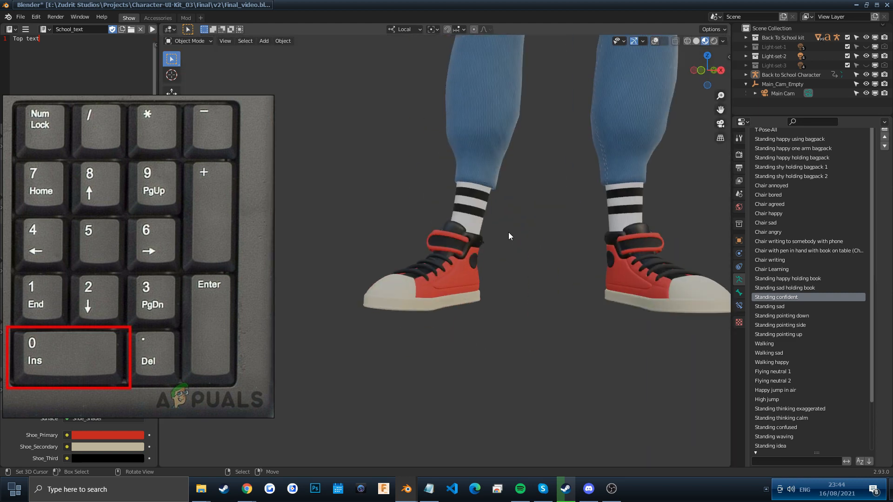
pyautogui.press('KP_0')
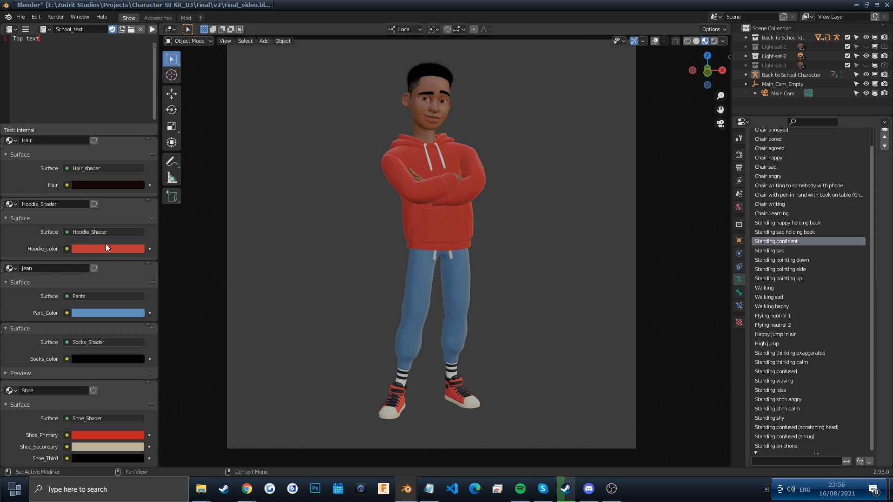
# Change the shoes' primary colour to a light violet-blue with the colour wheel and check it up close
pyautogui.click(99, 434)
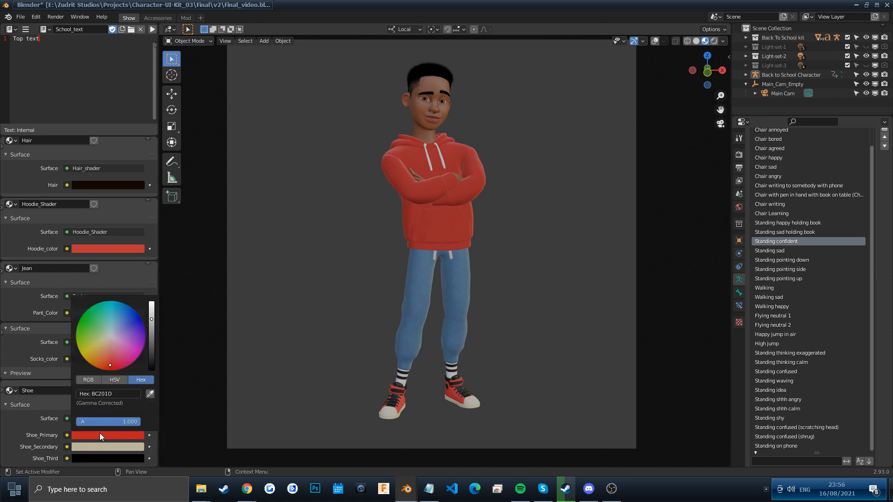
pyautogui.click(97, 434)
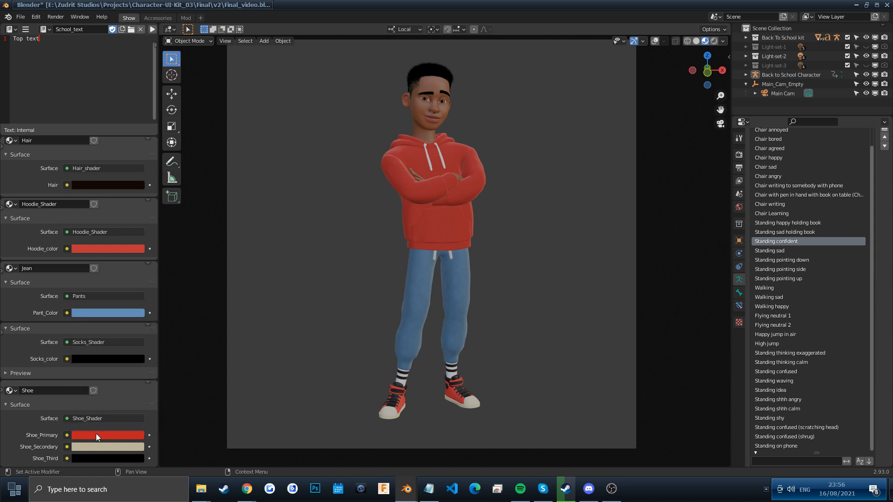
pyautogui.click(96, 436)
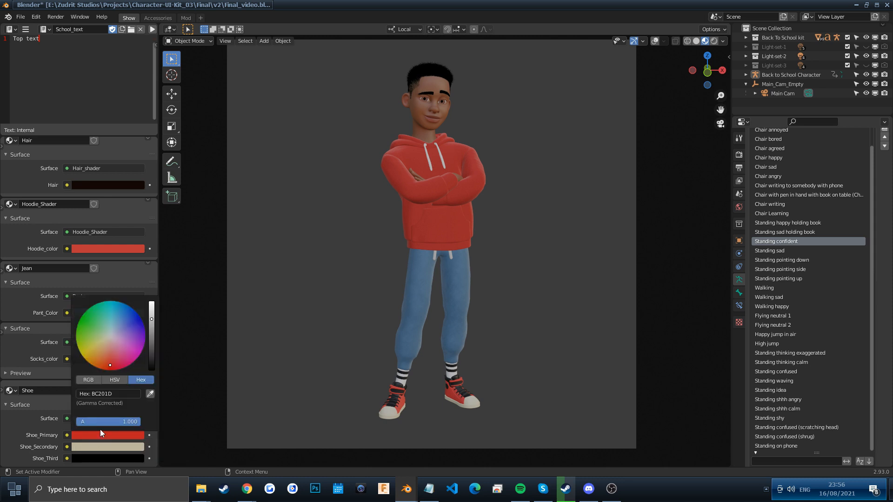
pyautogui.click(101, 432)
pyautogui.click(101, 432)
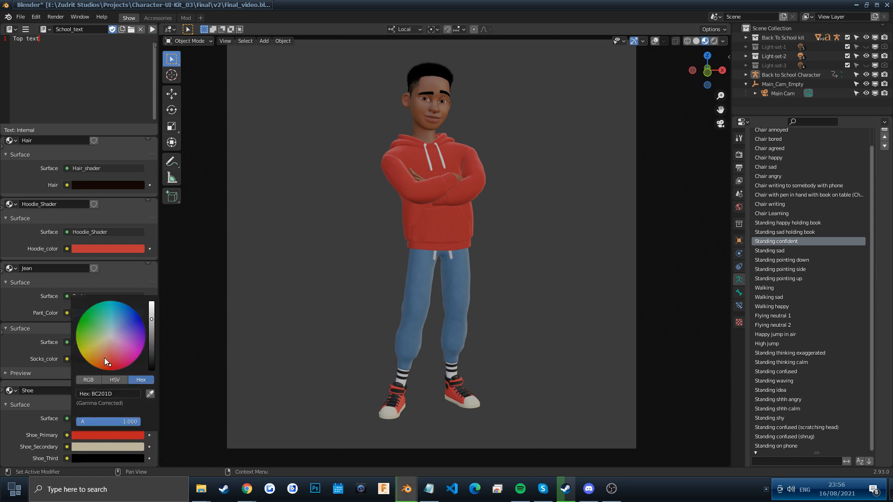
pyautogui.moveTo(105, 358)
pyautogui.mouseDown()
pyautogui.moveTo(128, 344)
pyautogui.moveTo(97, 346)
pyautogui.moveTo(127, 341)
pyautogui.moveTo(125, 328)
pyautogui.mouseUp()
pyautogui.scroll(4, 458, 385)
pyautogui.keyDown('shift'); pyautogui.moveTo(479, 387); pyautogui.dragTo(510, 198, button='middle'); pyautogui.keyUp('shift')
pyautogui.scroll(2, 461, 334)
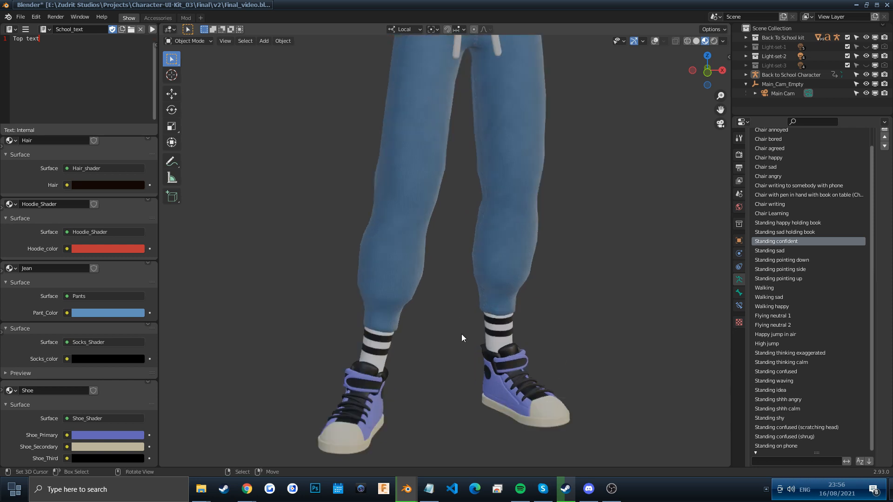
pyautogui.keyDown('shift'); pyautogui.moveTo(461, 333); pyautogui.dragTo(491, 216, button='middle'); pyautogui.keyUp('shift')
# Set the shoes' primary colour to a pale pinkish beige, and replace it with the blue sampled from the jeans
pyautogui.click(104, 435)
pyautogui.moveTo(114, 344)
pyautogui.mouseDown()
pyautogui.moveTo(124, 342)
pyautogui.moveTo(102, 336)
pyautogui.moveTo(120, 333)
pyautogui.moveTo(109, 340)
pyautogui.mouseUp()
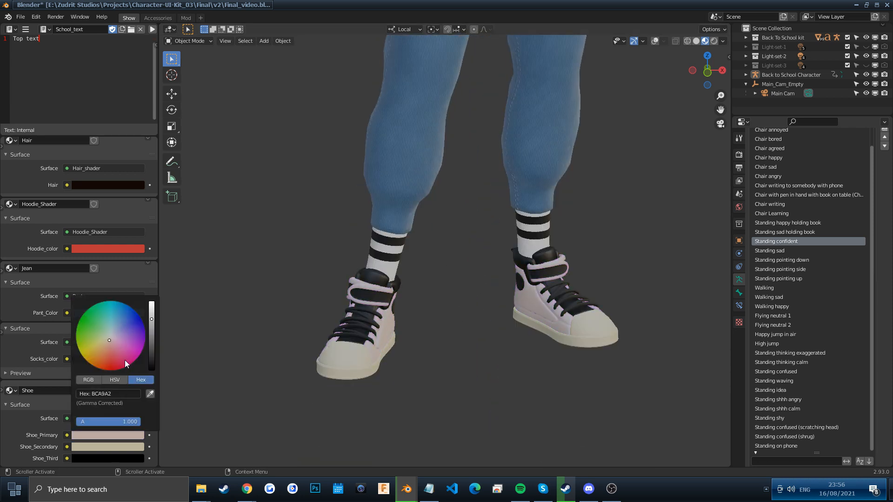
pyautogui.click(102, 393)
pyautogui.click(119, 390)
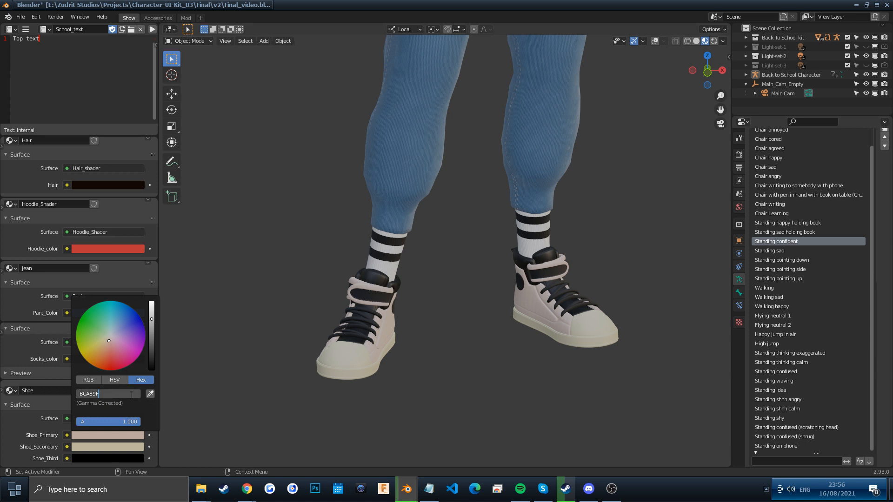
pyautogui.click(150, 393)
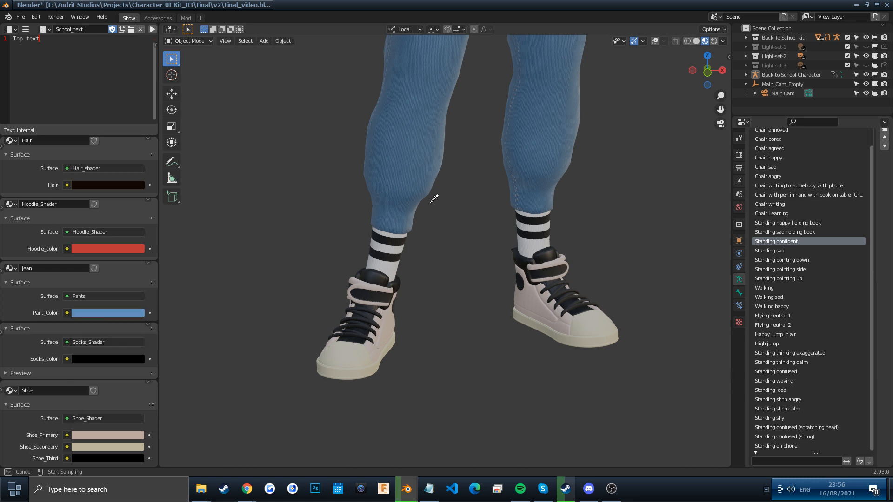
pyautogui.click(412, 179)
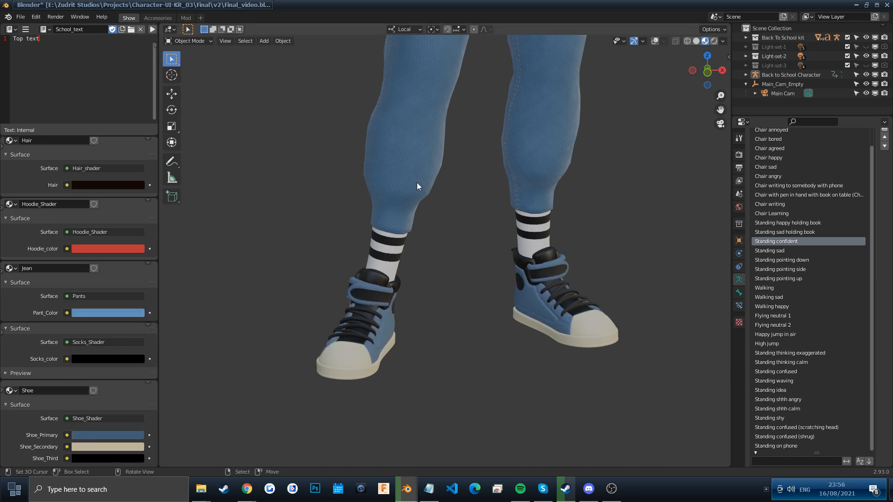
# Pick a deep purple for the shoes' primary colour and copy its hex code 3B1D77, discarding the colour change itself
pyautogui.click(117, 436)
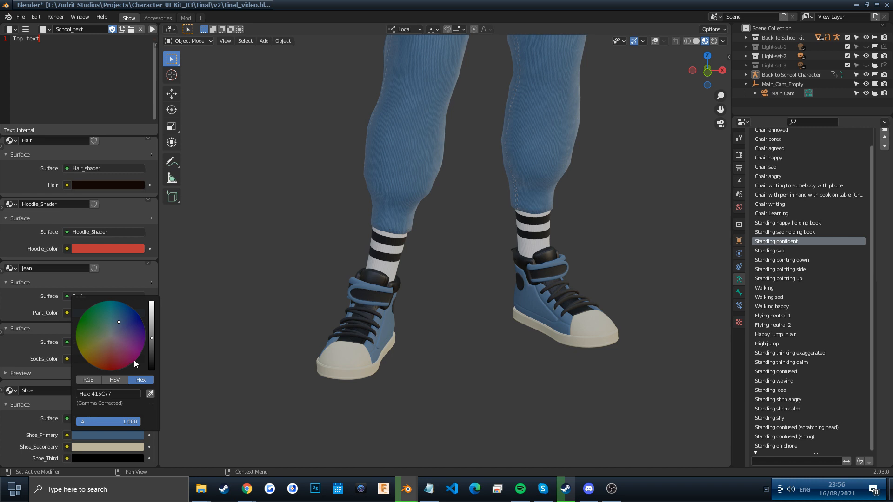
pyautogui.moveTo(124, 356); pyautogui.dragTo(137, 330)
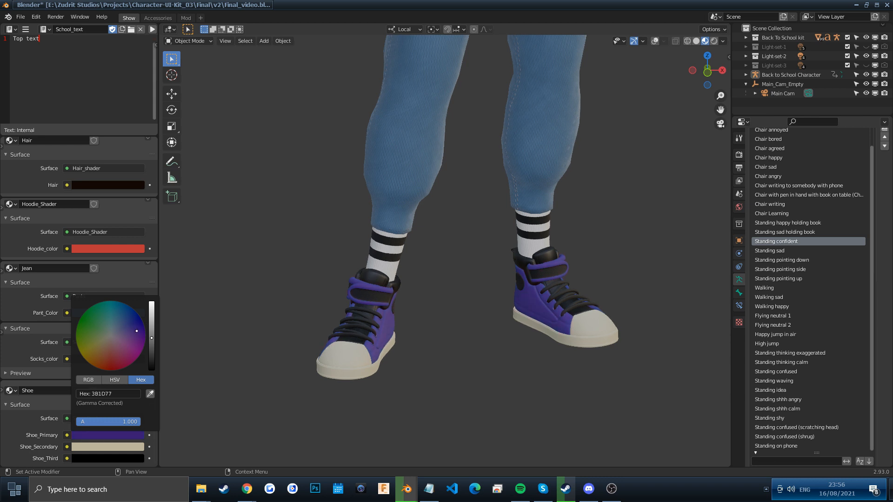
pyautogui.click(126, 394)
pyautogui.hotkey('ctrl', 'c')
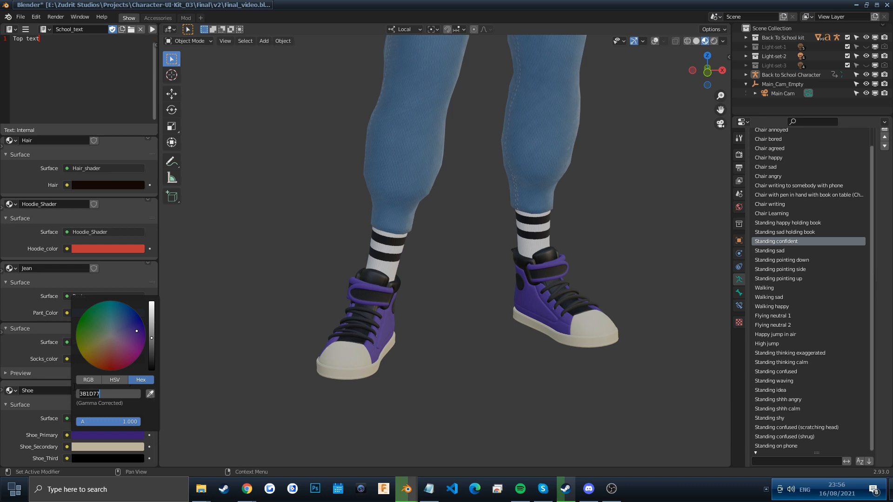
pyautogui.press('Escape')
pyautogui.press('Escape')
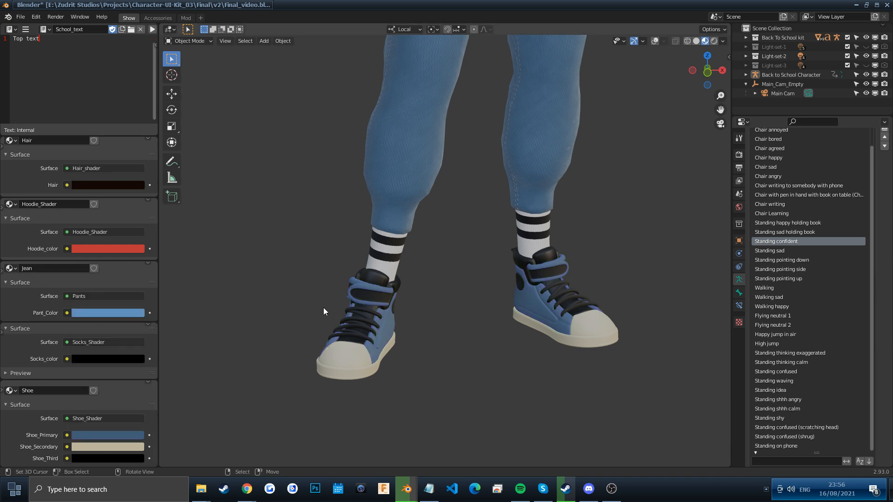
# Set the shoes' primary colour to the copied hex value 3B1D77
pyautogui.click(94, 435)
pyautogui.click(121, 394)
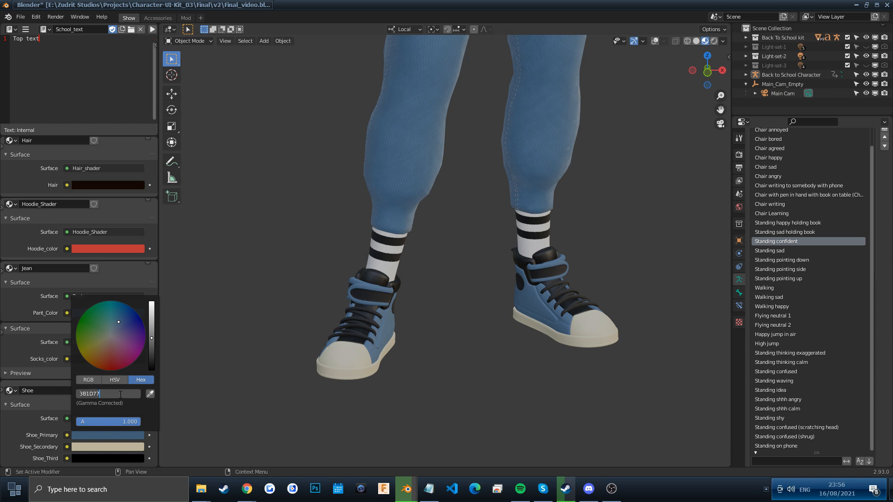
pyautogui.press('Return')
# Brighten the socks' colour to near white, and shift it to a warm yellow with the colour wheel
pyautogui.scroll(-5, 430, 409)
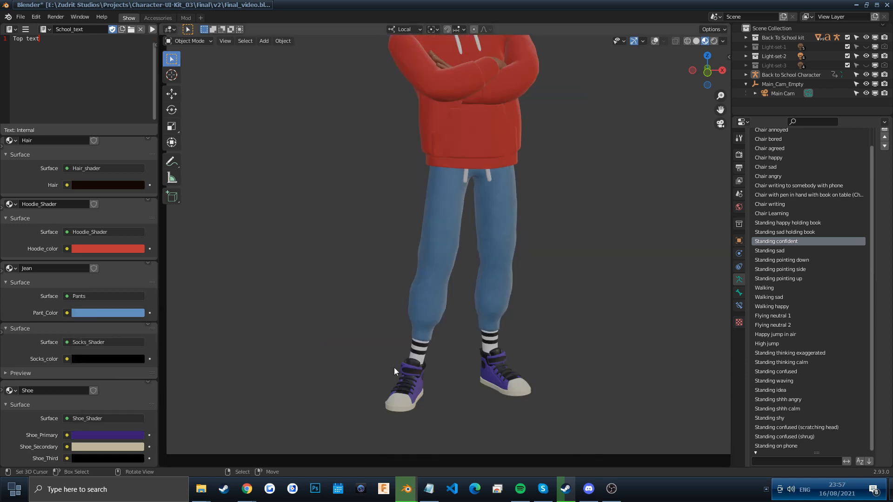
pyautogui.scroll(3, 440, 304)
pyautogui.keyDown('shift'); pyautogui.moveTo(440, 305); pyautogui.dragTo(444, 232, button='middle'); pyautogui.keyUp('shift')
pyautogui.click(96, 358)
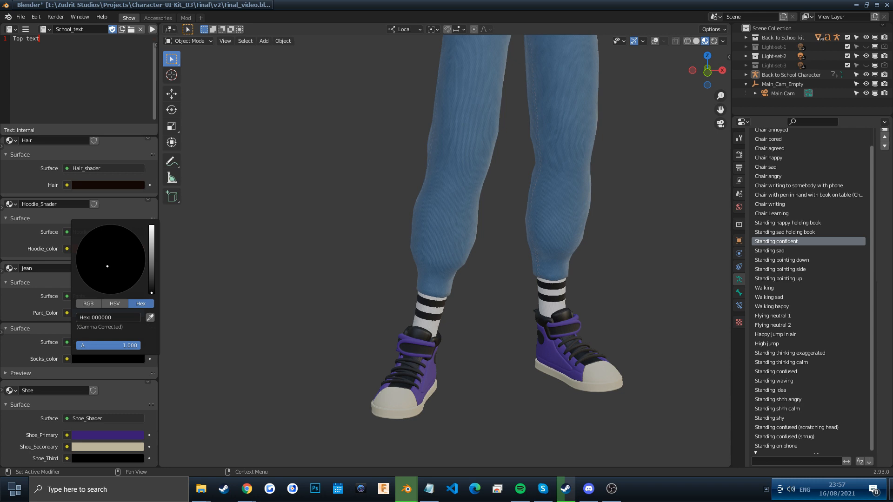
pyautogui.moveTo(152, 290); pyautogui.dragTo(152, 228)
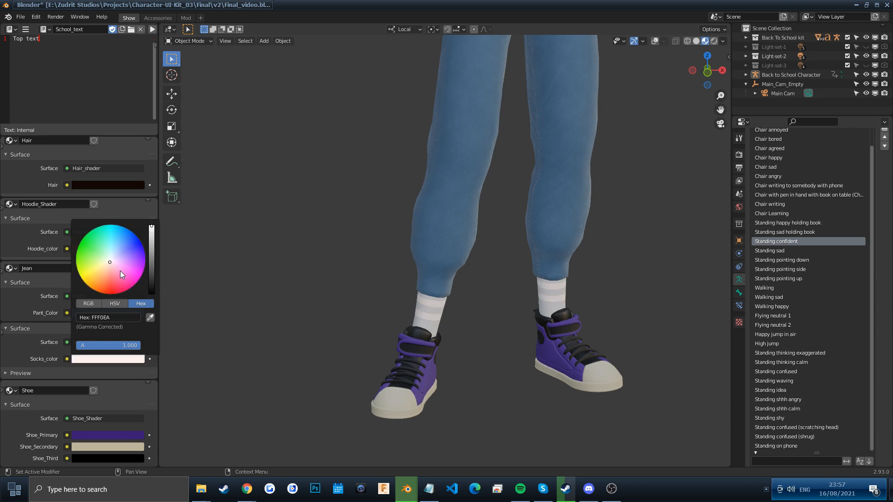
pyautogui.moveTo(120, 271)
pyautogui.mouseDown()
pyautogui.moveTo(102, 275)
pyautogui.moveTo(134, 252)
pyautogui.moveTo(103, 264)
pyautogui.moveTo(151, 272)
pyautogui.moveTo(151, 289)
pyautogui.moveTo(119, 265)
pyautogui.moveTo(152, 278)
pyautogui.moveTo(152, 235)
pyautogui.moveTo(121, 271)
pyautogui.moveTo(90, 275)
pyautogui.moveTo(108, 270)
pyautogui.moveTo(98, 274)
pyautogui.mouseUp()
pyautogui.scroll(-4, 558, 168)
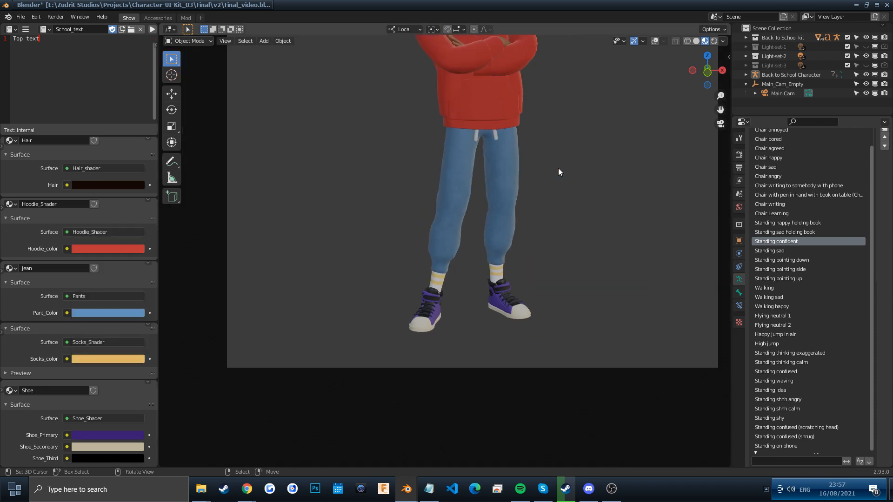
# Try a deep purple for the pants' colour, and replace it with a muted greyish mauve
pyautogui.scroll(2, 523, 177)
pyautogui.scroll(1, 524, 181)
pyautogui.click(96, 311)
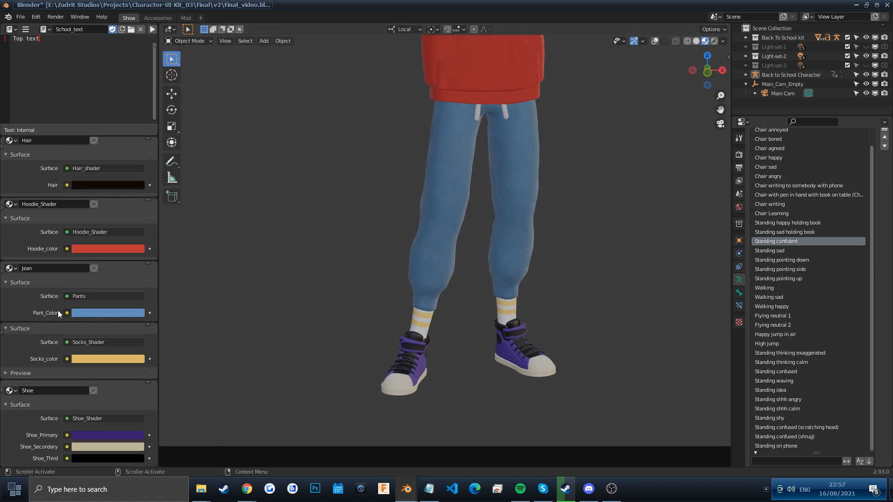
pyautogui.click(98, 312)
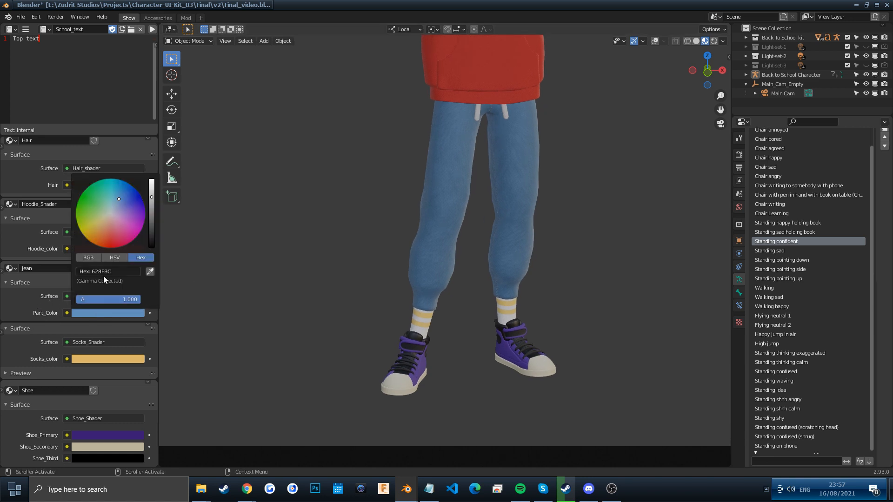
pyautogui.moveTo(110, 238)
pyautogui.mouseDown()
pyautogui.moveTo(112, 218)
pyautogui.moveTo(132, 212)
pyautogui.moveTo(106, 205)
pyautogui.moveTo(119, 222)
pyautogui.mouseUp()
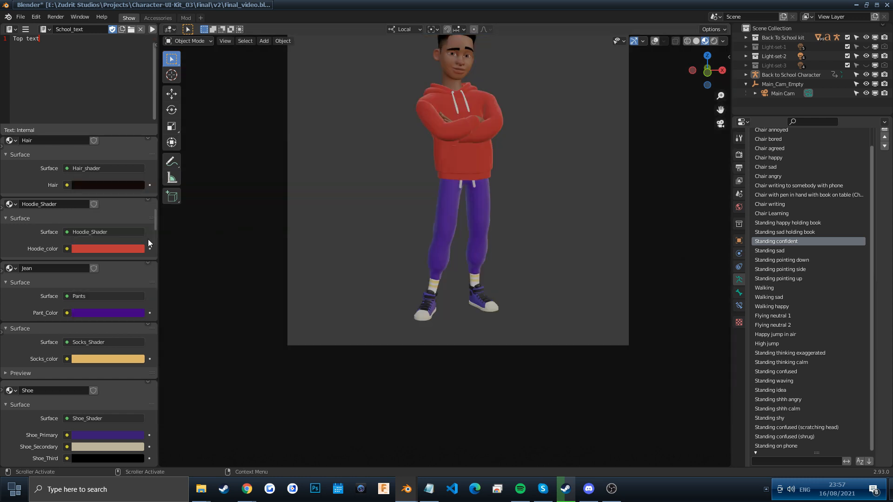
pyautogui.click(115, 313)
pyautogui.moveTo(122, 233); pyautogui.dragTo(114, 215)
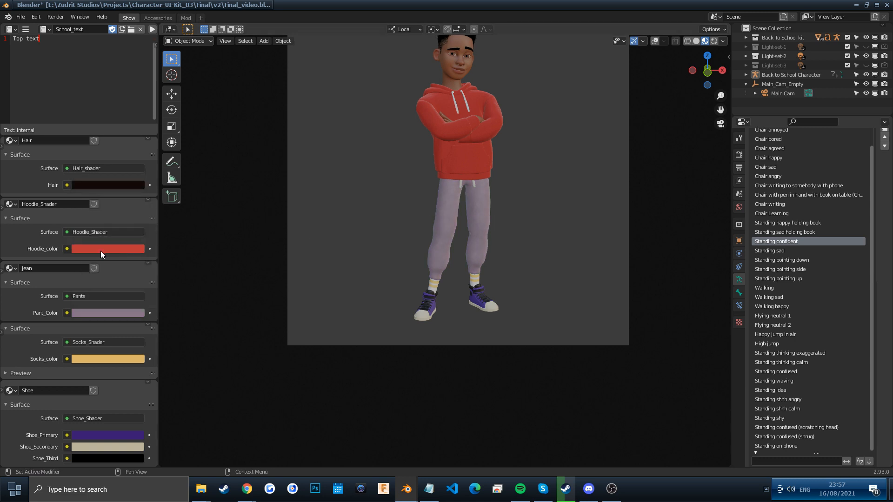
# Set the hoodie's colour to the copied hex value 3B1D77
pyautogui.scroll(1, 530, 195)
pyautogui.keyDown('shift'); pyautogui.moveTo(525, 189); pyautogui.dragTo(526, 289, button='middle'); pyautogui.keyUp('shift')
pyautogui.scroll(1, 516, 198)
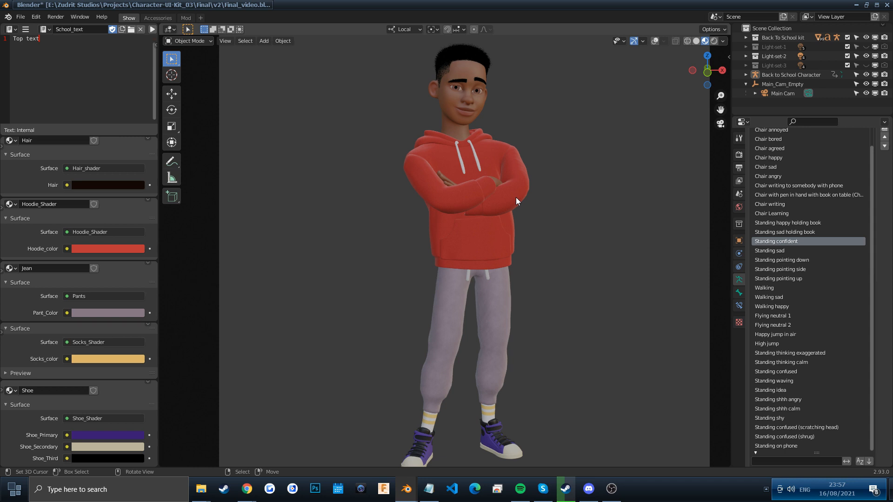
pyautogui.click(112, 248)
pyautogui.click(119, 208)
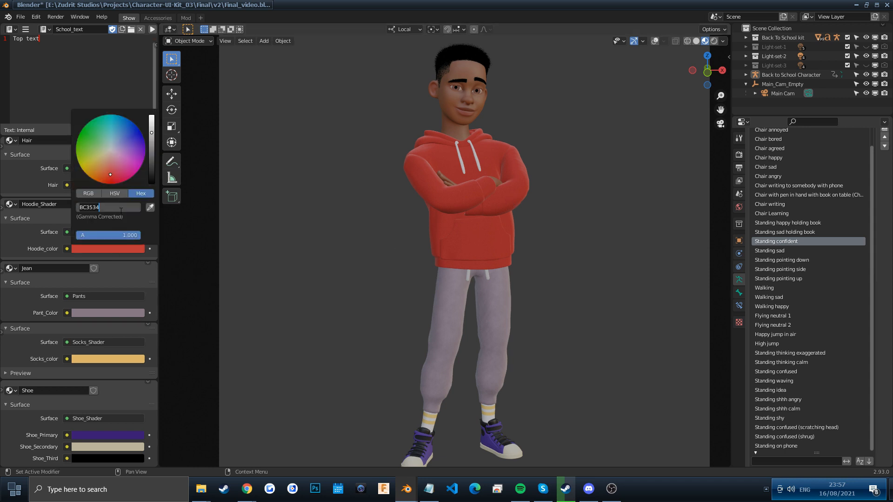
pyautogui.hotkey('ctrl', 'v')
pyautogui.press('Return')
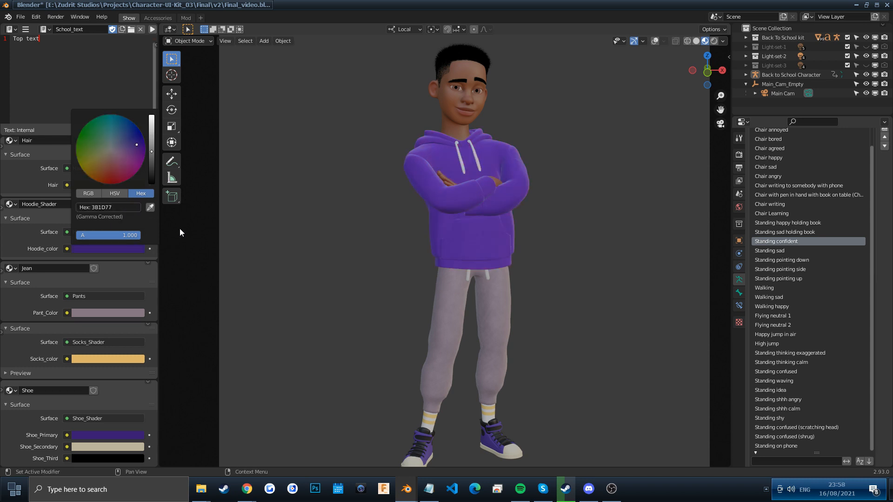
# Sample the purple of the shoe for the hoodie's colour, and replace it with the copied hex value 3B1D77
pyautogui.click(152, 208)
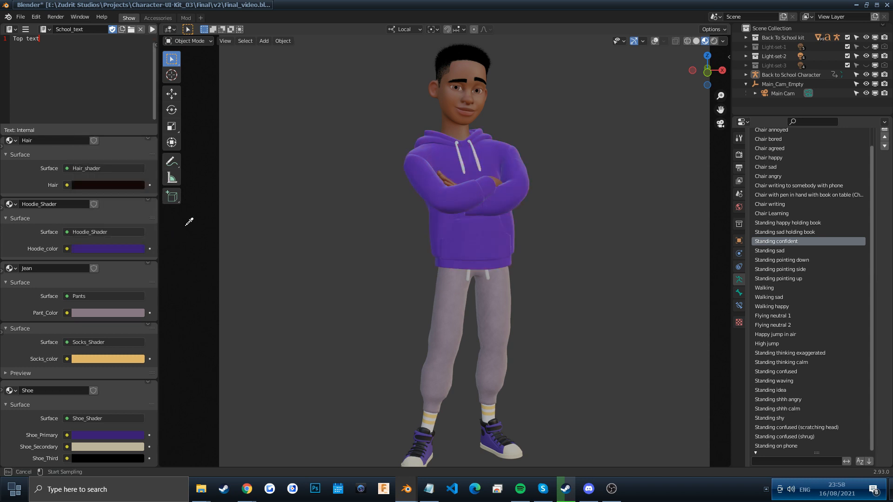
pyautogui.click(490, 436)
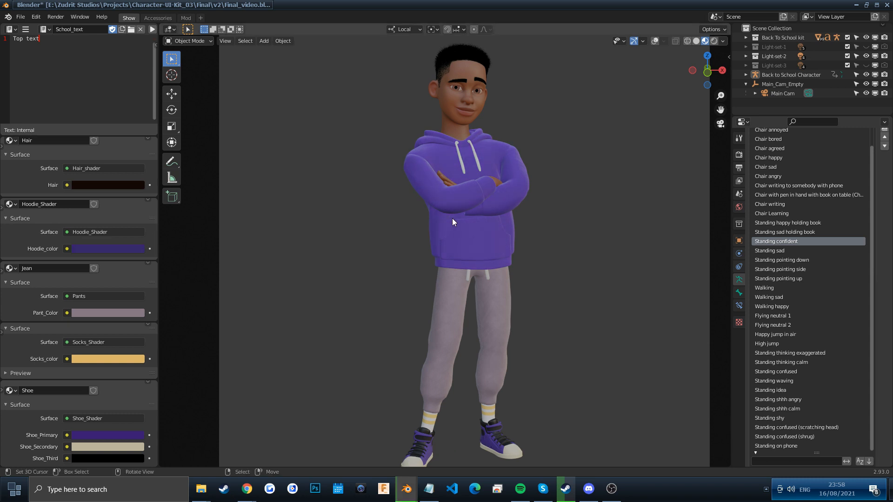
pyautogui.click(108, 249)
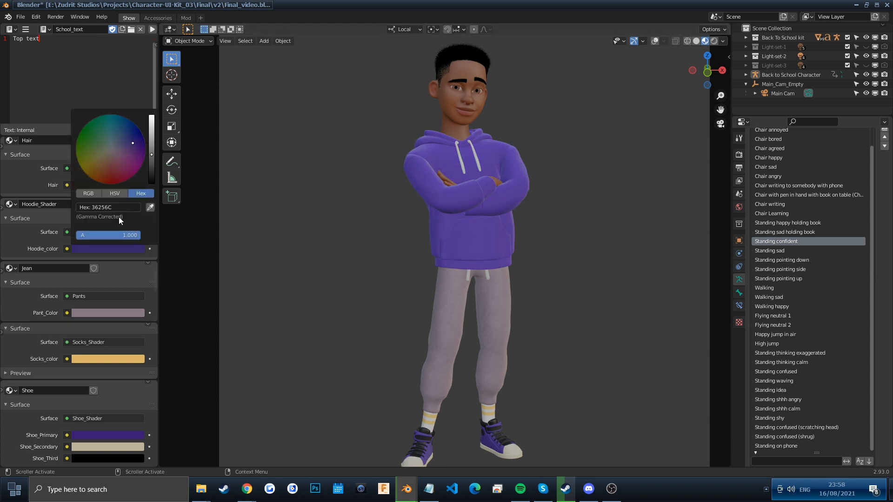
pyautogui.hotkey('ctrl', 'v')
# Try light reddish and pink tones for the hair colour while viewing the character's head up close
pyautogui.press('KP_0')
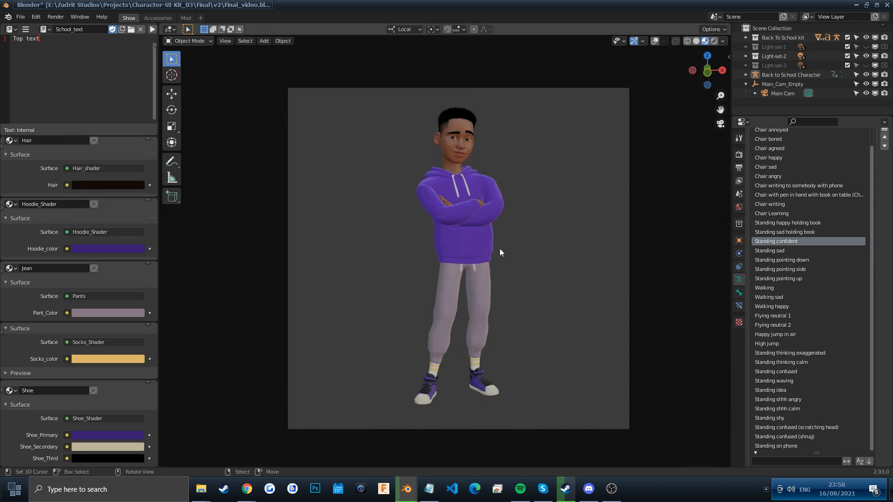
pyautogui.keyDown('ctrl'); pyautogui.moveTo(499, 250); pyautogui.dragTo(504, 193, button='middle'); pyautogui.keyUp('ctrl')
pyautogui.click(94, 185)
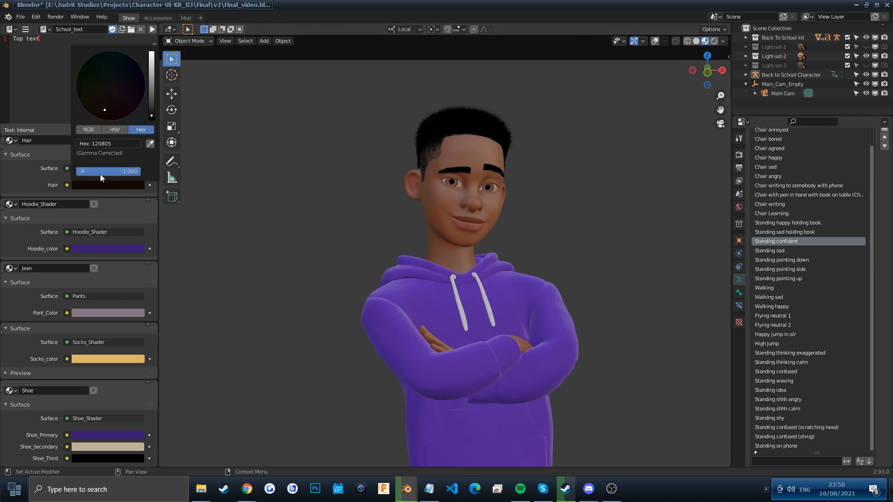
pyautogui.moveTo(113, 97); pyautogui.dragTo(109, 93)
pyautogui.moveTo(151, 115); pyautogui.dragTo(151, 68)
pyautogui.moveTo(108, 99)
pyautogui.mouseDown()
pyautogui.moveTo(113, 86)
pyautogui.moveTo(110, 101)
pyautogui.mouseUp()
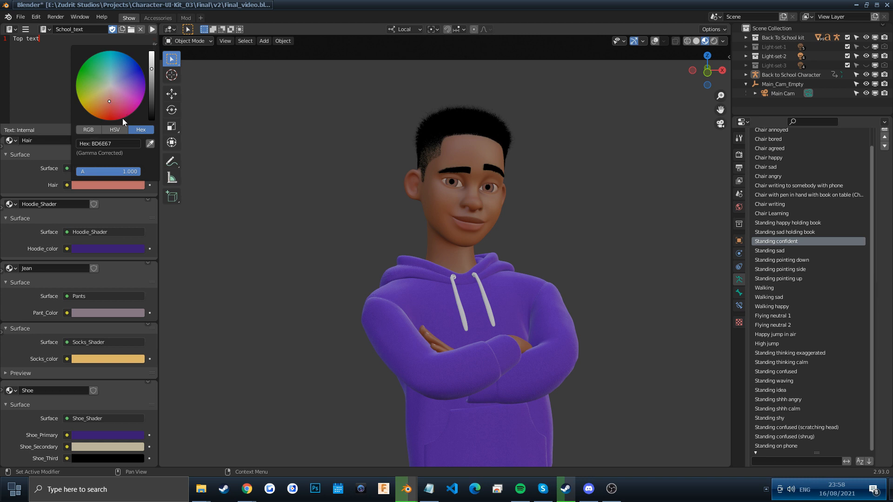
pyautogui.moveTo(121, 107); pyautogui.dragTo(113, 95)
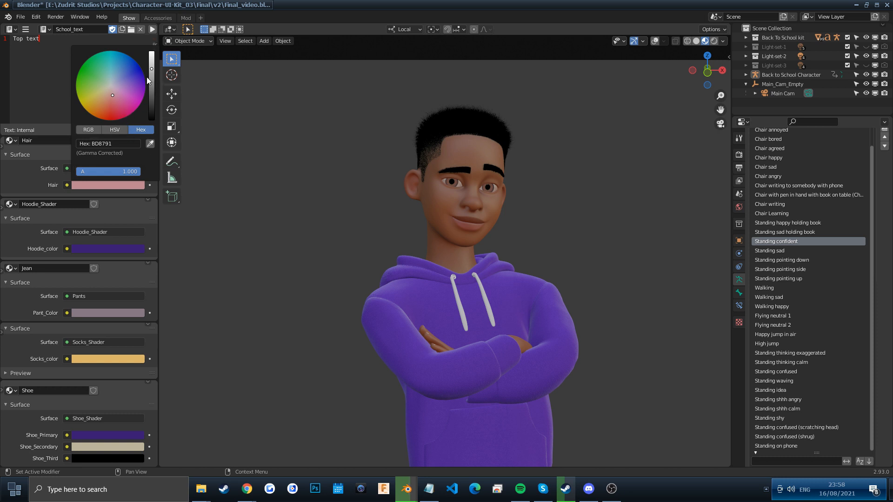
# Set the hair colour to the hex value 3B1D77
pyautogui.click(110, 144)
pyautogui.write('3B1D77')
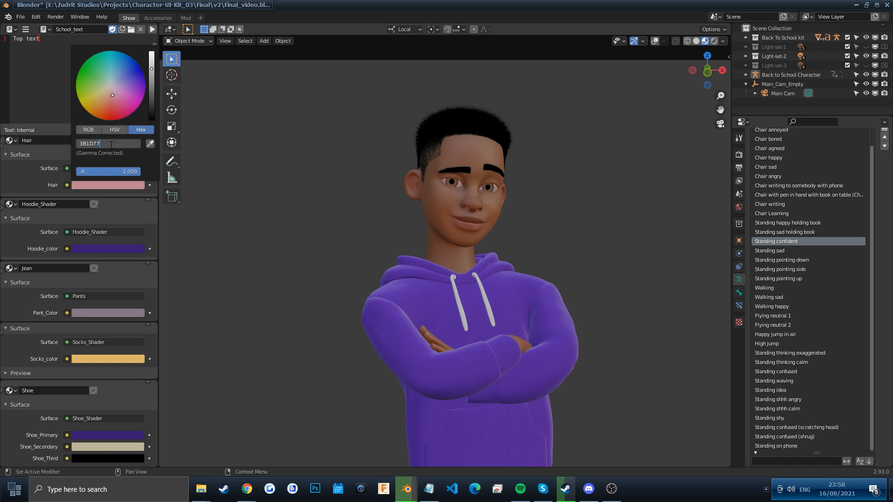
pyautogui.press('Return')
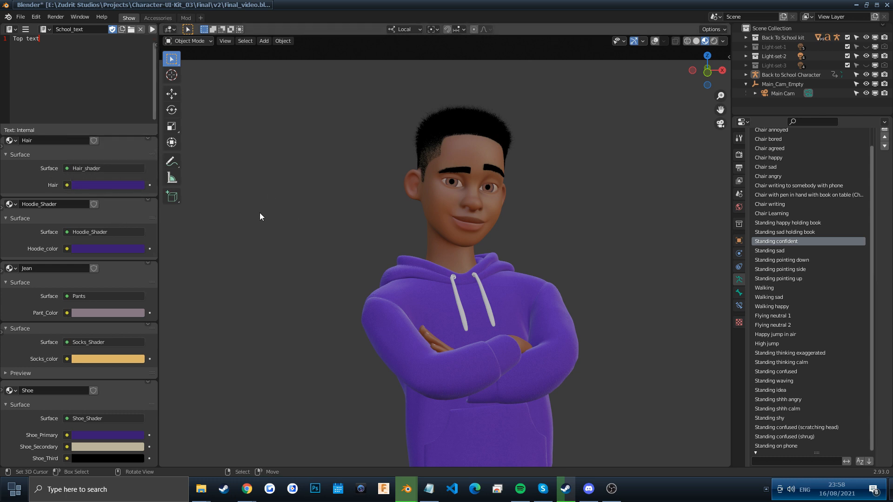
# Switch to the Accessories workspace, change the notepad's colour to a light warm grey, and check it on the desk
pyautogui.scroll(-4, 462, 280)
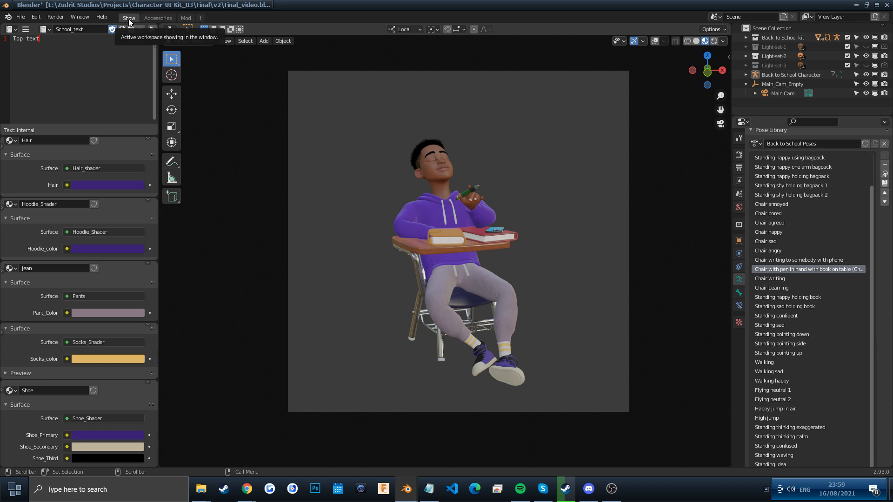
pyautogui.click(154, 18)
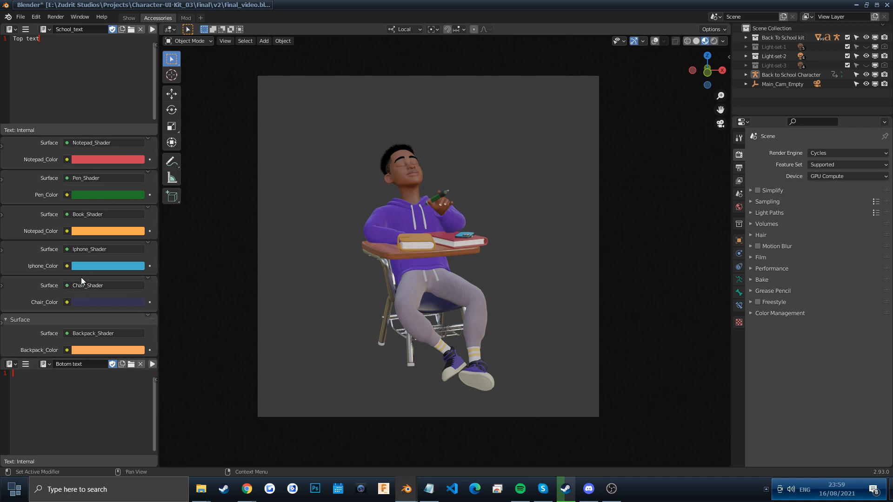
pyautogui.click(95, 160)
pyautogui.moveTo(112, 69)
pyautogui.mouseDown()
pyautogui.moveTo(126, 64)
pyautogui.moveTo(109, 62)
pyautogui.mouseUp()
pyautogui.scroll(4, 528, 243)
pyautogui.scroll(2, 528, 243)
pyautogui.moveTo(528, 242)
pyautogui.keyDown('shift'); pyautogui.mouseDown(button='middle')
pyautogui.moveTo(503, 273)
pyautogui.moveTo(520, 256)
pyautogui.mouseUp(button='middle'); pyautogui.keyUp('shift')
pyautogui.scroll(2, 509, 257)
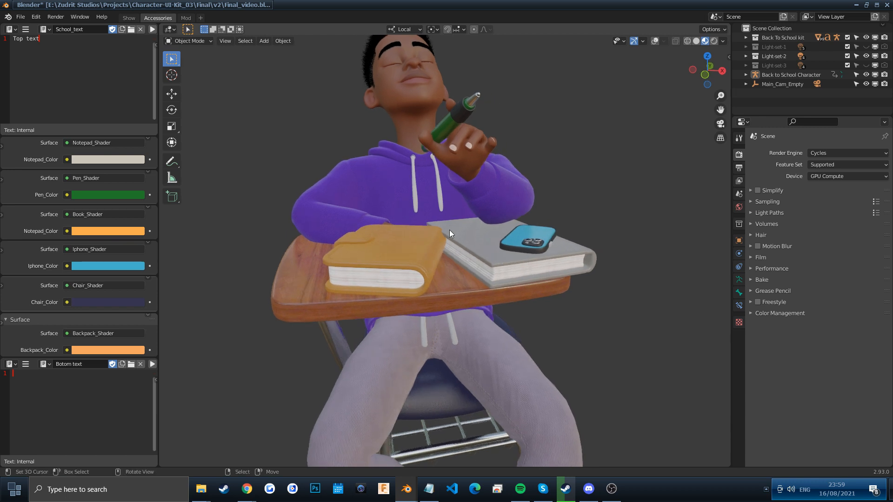
# Shift the notepad's colour to a light lilac, and replace it with the hex value 3B1D77
pyautogui.click(88, 160)
pyautogui.moveTo(119, 89); pyautogui.dragTo(121, 63)
pyautogui.click(119, 119)
pyautogui.write('3B1D77')
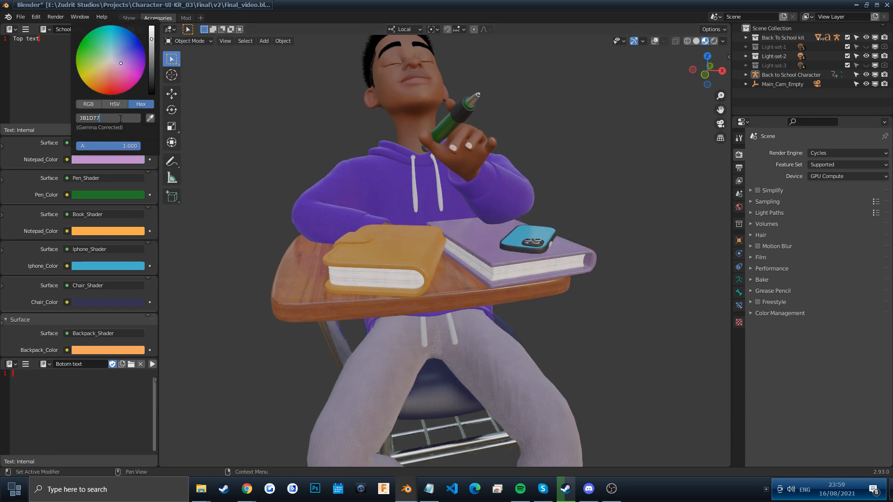
pyautogui.press('Return')
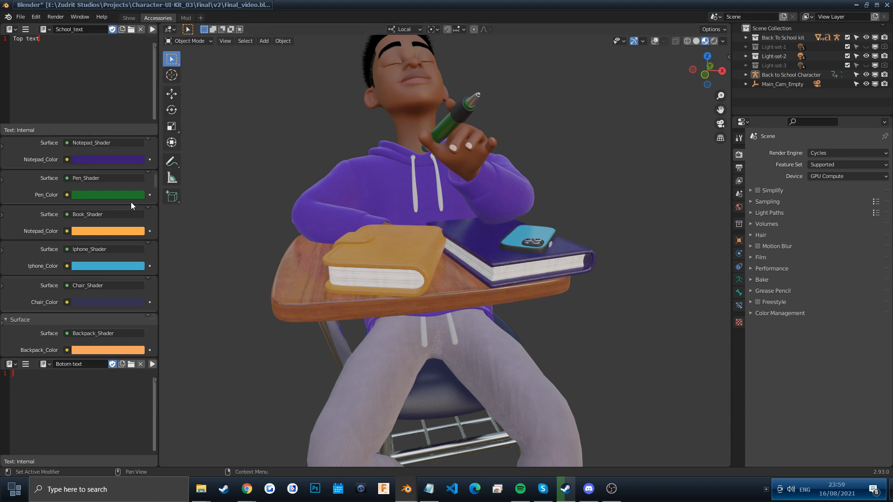
# Darken the pen's colour to black and inspect the pen up close
pyautogui.click(102, 193)
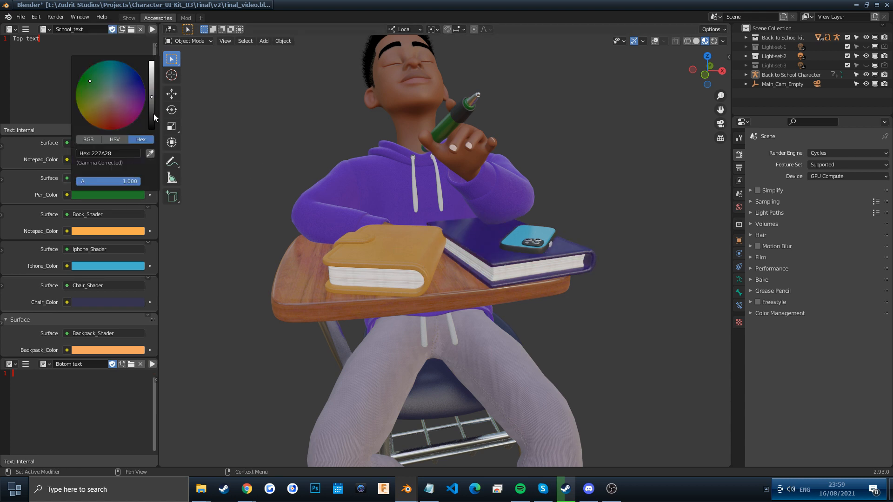
pyautogui.moveTo(152, 101); pyautogui.dragTo(152, 130)
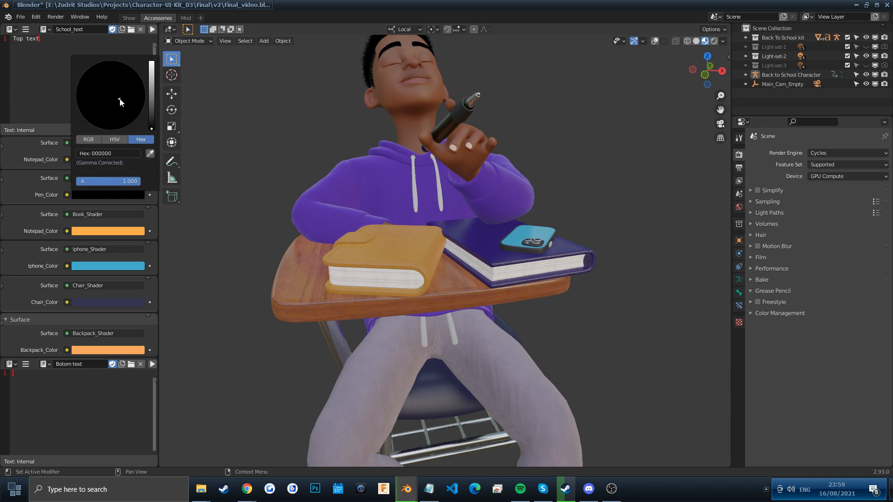
pyautogui.scroll(4, 498, 152)
pyautogui.keyDown('alt'); pyautogui.moveTo(498, 152); pyautogui.dragTo(447, 210); pyautogui.keyUp('alt')
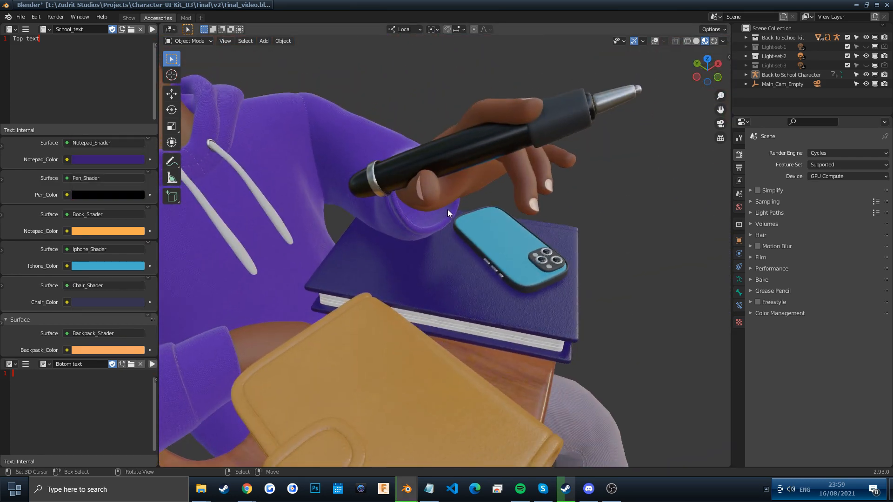
# Change the colour of the yellow clasped book on the desk to pink
pyautogui.scroll(-1, 447, 209)
pyautogui.keyDown('alt'); pyautogui.keyDown('shift'); pyautogui.moveTo(420, 284); pyautogui.dragTo(403, 207); pyautogui.keyUp('shift'); pyautogui.keyUp('alt')
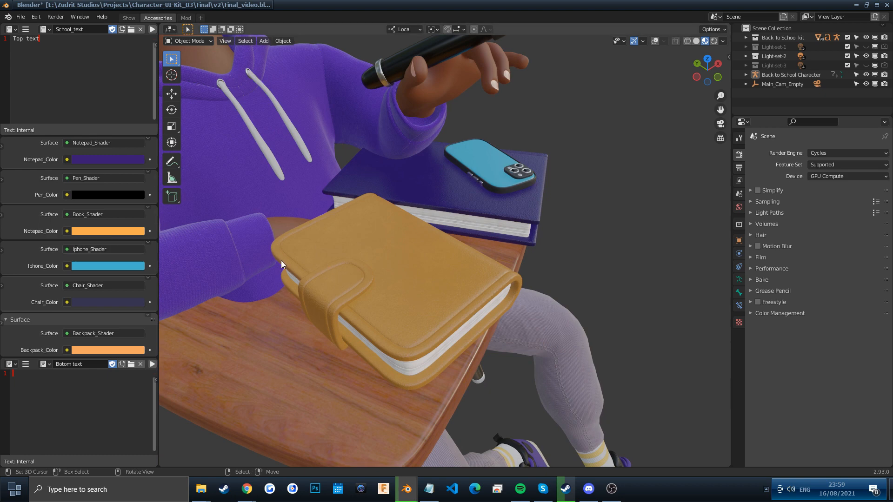
pyautogui.click(107, 229)
pyautogui.moveTo(106, 161); pyautogui.dragTo(121, 155)
# Try a dark blue-purple for the iPhone's colour while viewing the phone on the purple notepad up close
pyautogui.scroll(-4, 472, 214)
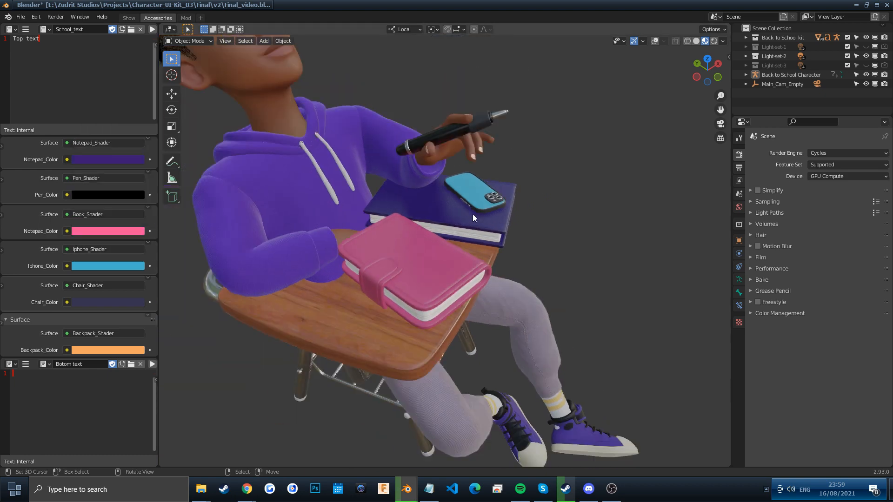
pyautogui.moveTo(472, 214); pyautogui.dragTo(397, 256, button='middle')
pyautogui.scroll(6, 418, 254)
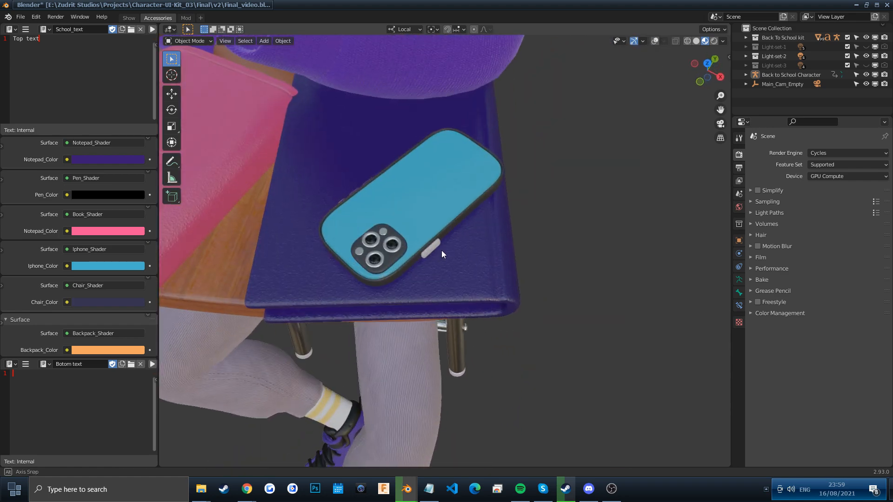
pyautogui.click(124, 266)
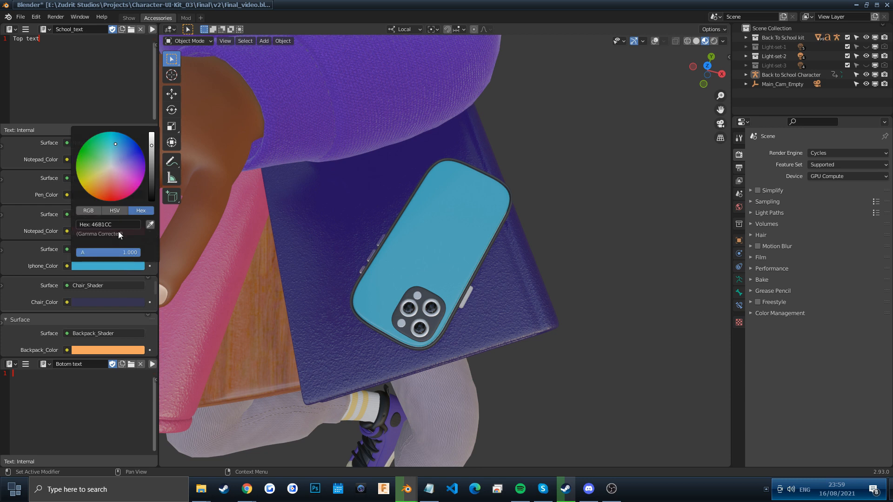
pyautogui.click(119, 226)
pyautogui.write('3B1D77')
pyautogui.press('Return')
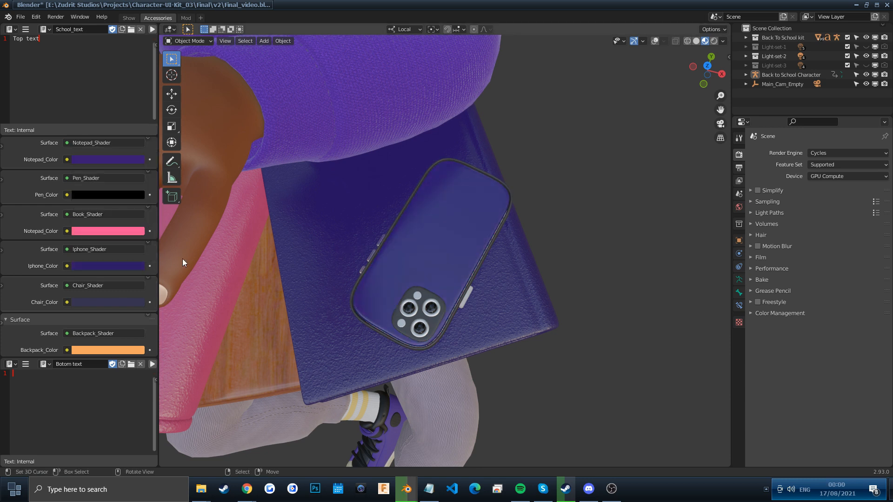
# Set the iPhone's colour to the copied hex value 3B1D77 and check it alongside the other accessories
pyautogui.click(125, 264)
pyautogui.click(119, 226)
pyautogui.write('595067')
pyautogui.press('Return')
pyautogui.moveTo(118, 166)
pyautogui.mouseDown()
pyautogui.moveTo(121, 153)
pyautogui.moveTo(133, 160)
pyautogui.mouseUp()
pyautogui.click(116, 224)
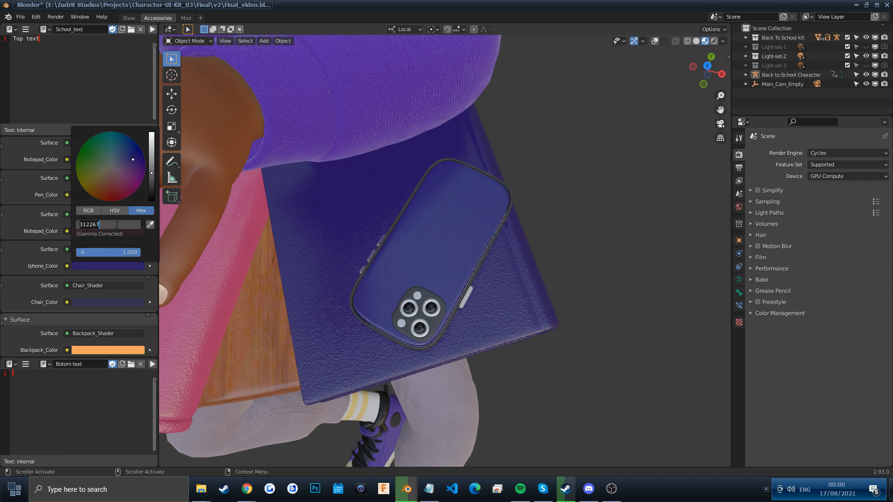
pyautogui.hotkey('ctrl', 'v')
pyautogui.press('Return')
pyautogui.scroll(-7, 496, 261)
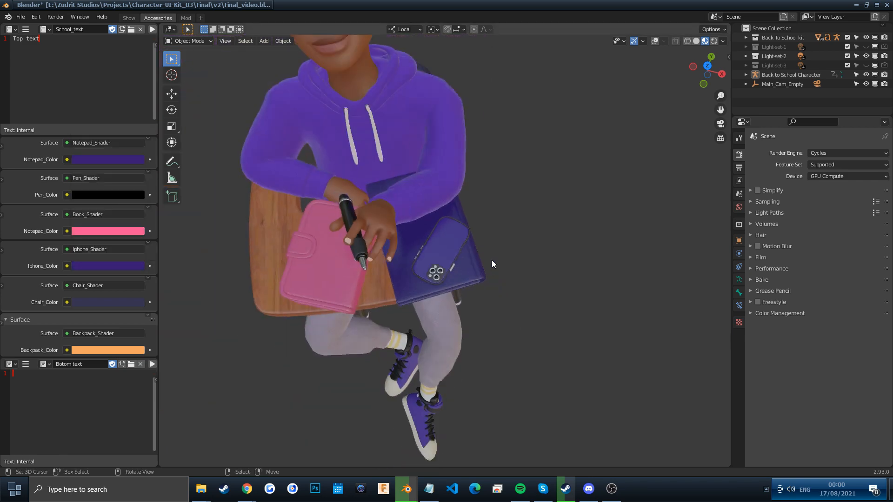
# Change the chair's colour to red, check it on the seated character, and return to the camera view
pyautogui.scroll(3, 487, 259)
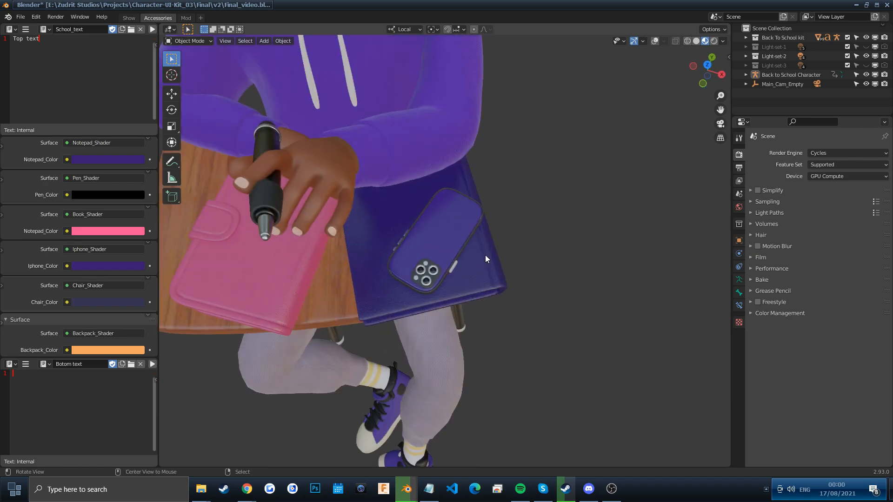
pyautogui.moveTo(480, 305); pyautogui.dragTo(552, 278, button='middle')
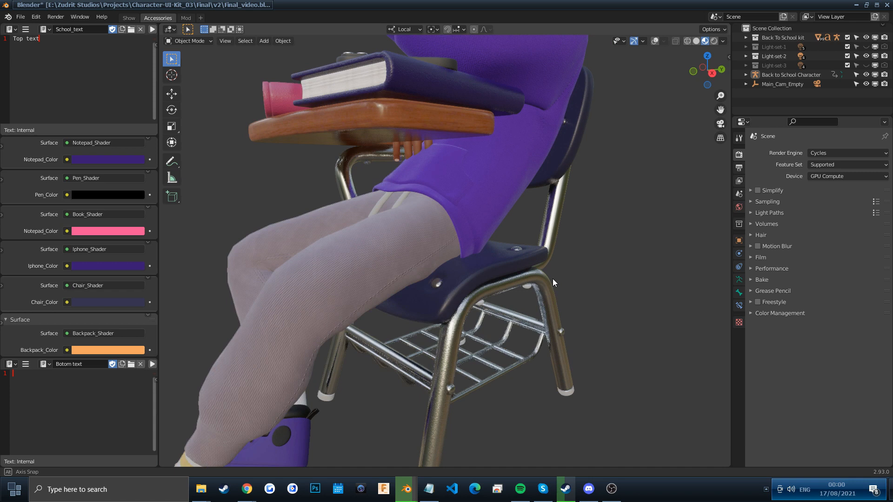
pyautogui.click(113, 301)
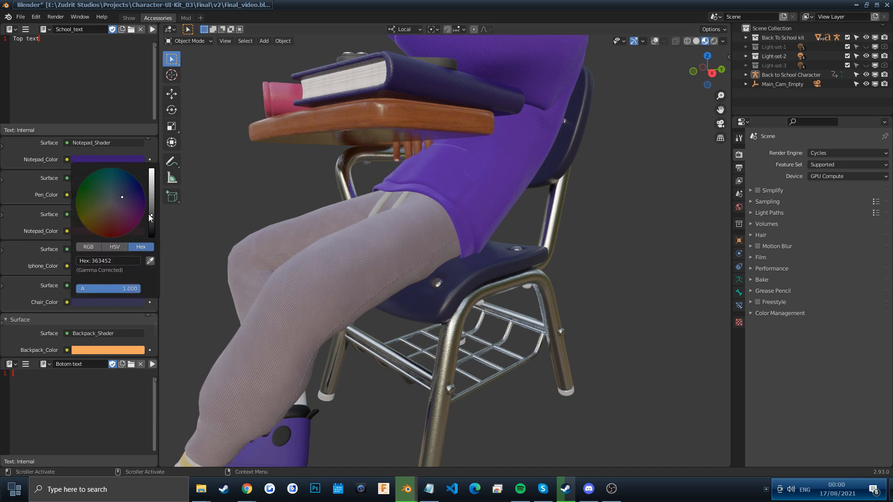
pyautogui.moveTo(150, 215)
pyautogui.mouseDown()
pyautogui.moveTo(114, 233)
pyautogui.moveTo(150, 200)
pyautogui.moveTo(150, 168)
pyautogui.moveTo(151, 186)
pyautogui.mouseUp()
pyautogui.scroll(-5, 465, 225)
pyautogui.moveTo(467, 225); pyautogui.dragTo(514, 223, button='middle')
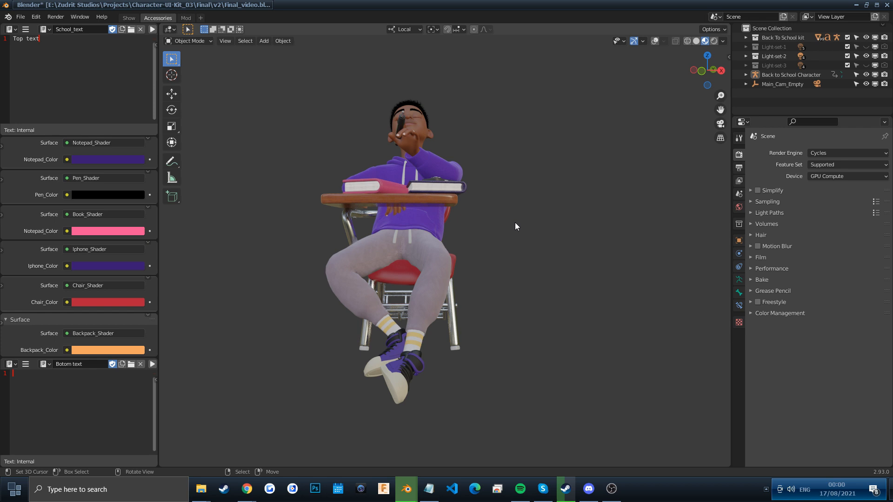
pyautogui.press('KP_0')
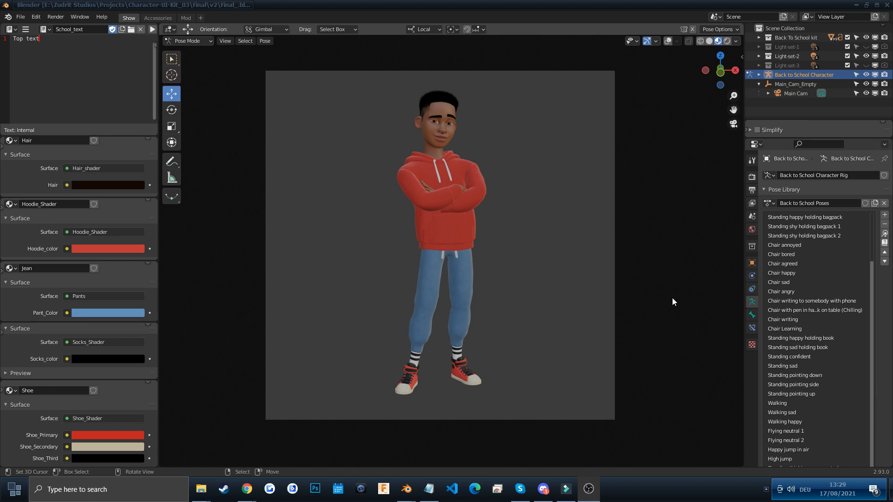
# Turn on Simplify to examine its effect on the character's hair up close, and turn it off again
pyautogui.click(758, 130)
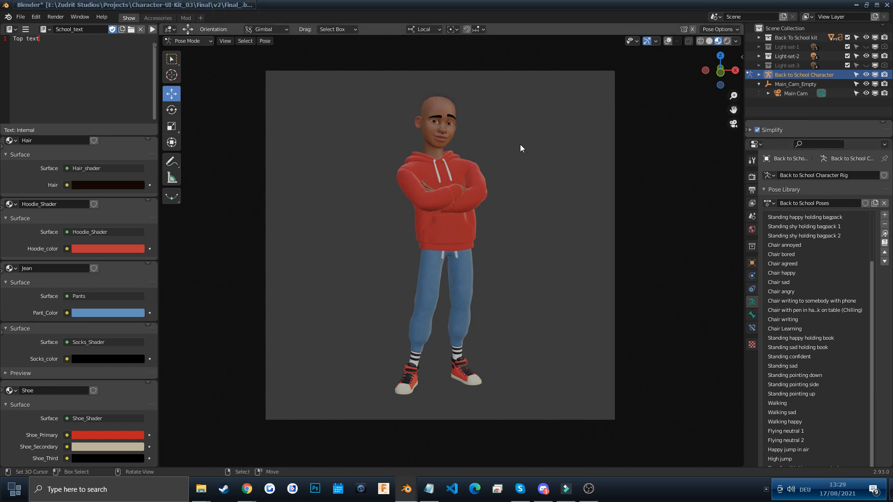
pyautogui.scroll(4, 519, 147)
pyautogui.keyDown('shift'); pyautogui.moveTo(517, 153); pyautogui.dragTo(516, 367, button='middle'); pyautogui.keyUp('shift')
pyautogui.keyDown('shift'); pyautogui.moveTo(489, 193); pyautogui.dragTo(493, 220, button='middle'); pyautogui.keyUp('shift')
pyautogui.scroll(9, 475, 314)
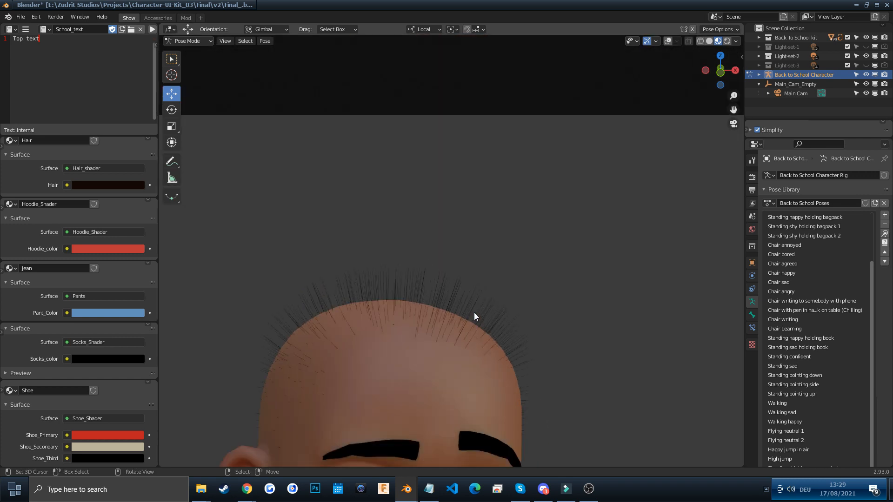
pyautogui.scroll(-3, 496, 228)
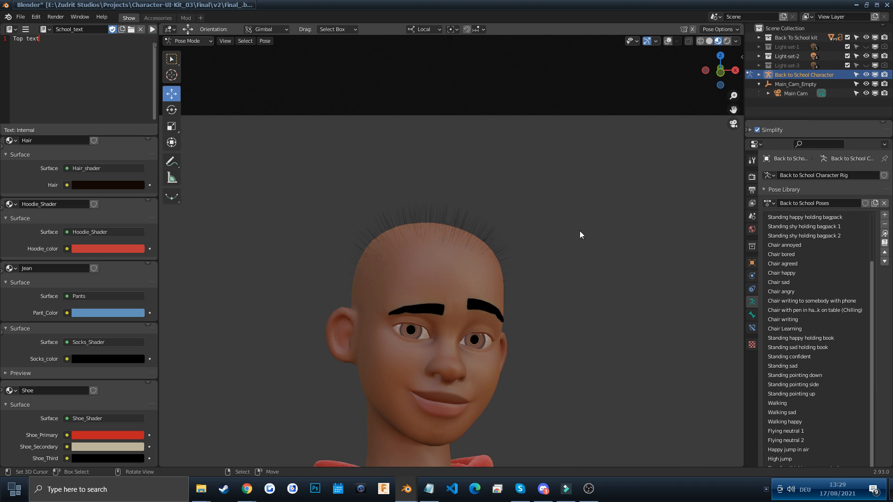
pyautogui.scroll(-6, 628, 214)
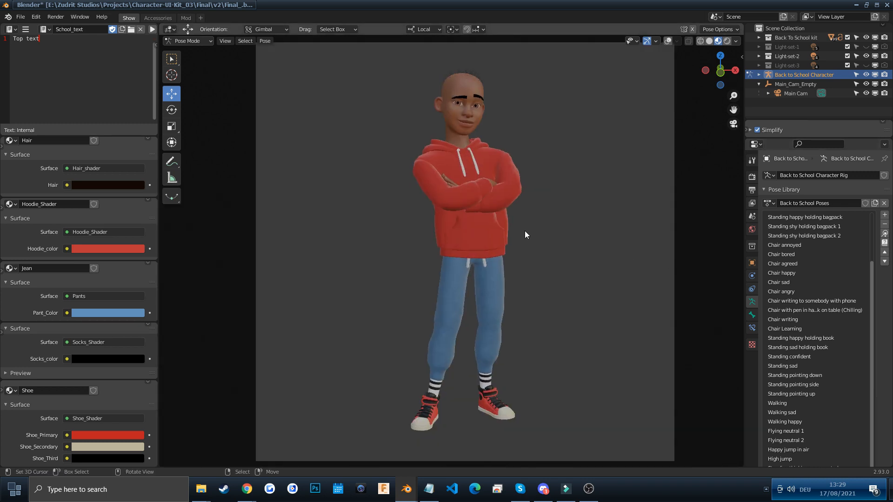
pyautogui.click(758, 131)
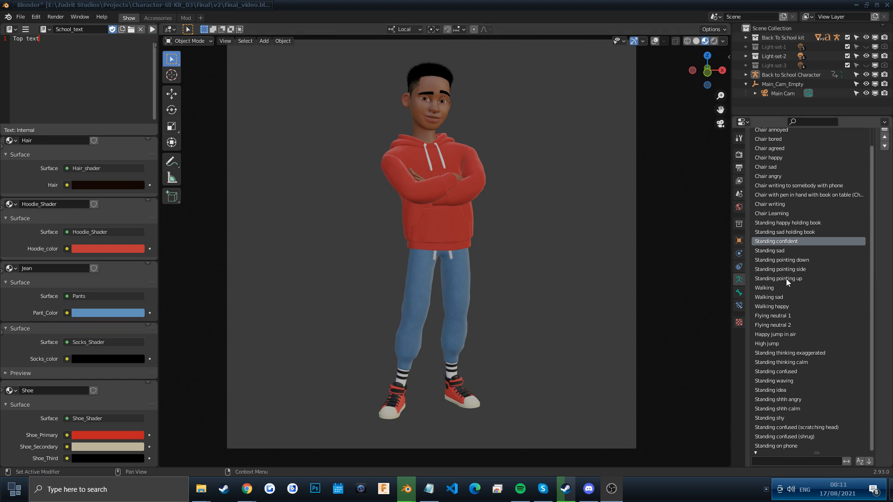
# Look through the poses in the Back to School Poses library, from Mask-On to Standing on phone
pyautogui.scroll(5, 791, 270)
pyautogui.scroll(1, 809, 227)
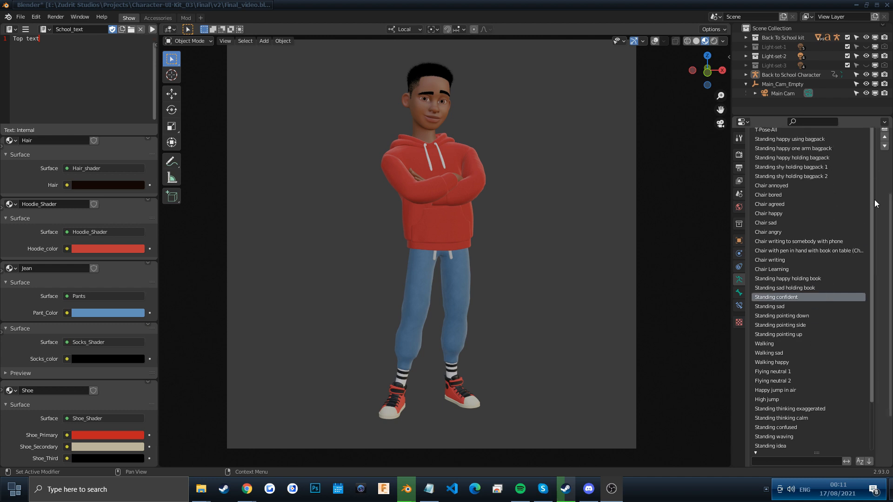
pyautogui.scroll(-3, 835, 228)
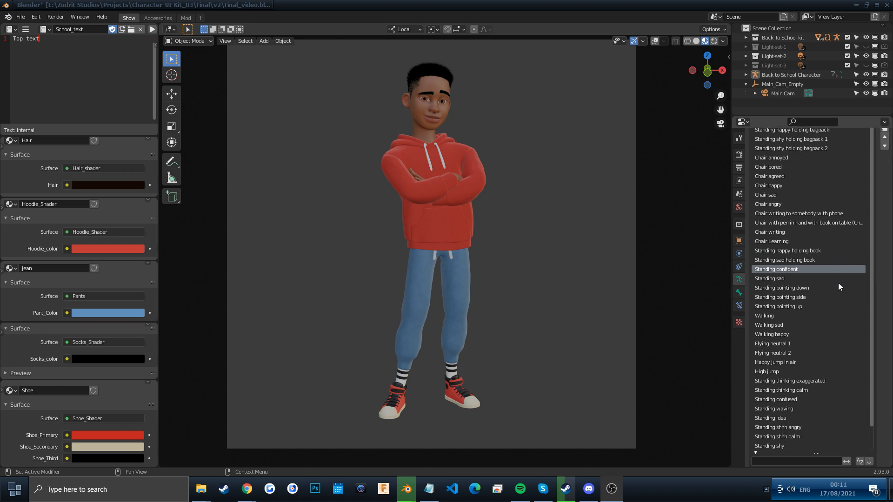
pyautogui.scroll(-2, 835, 288)
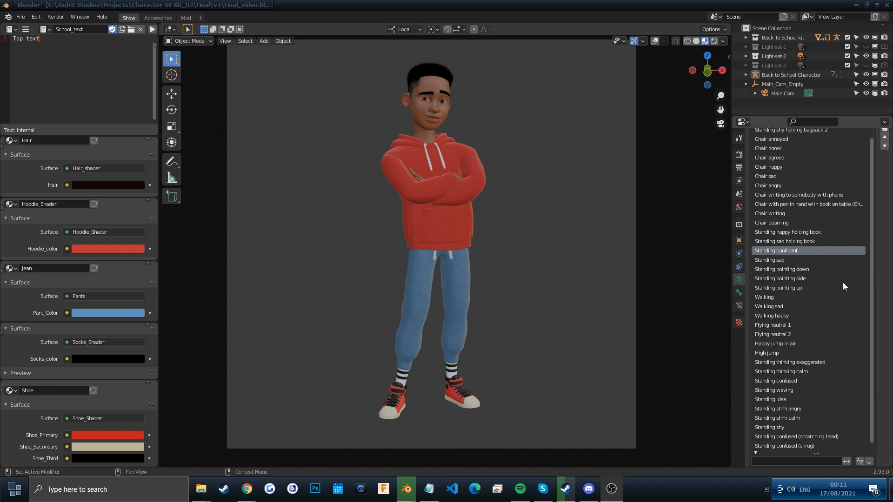
pyautogui.scroll(5, 883, 290)
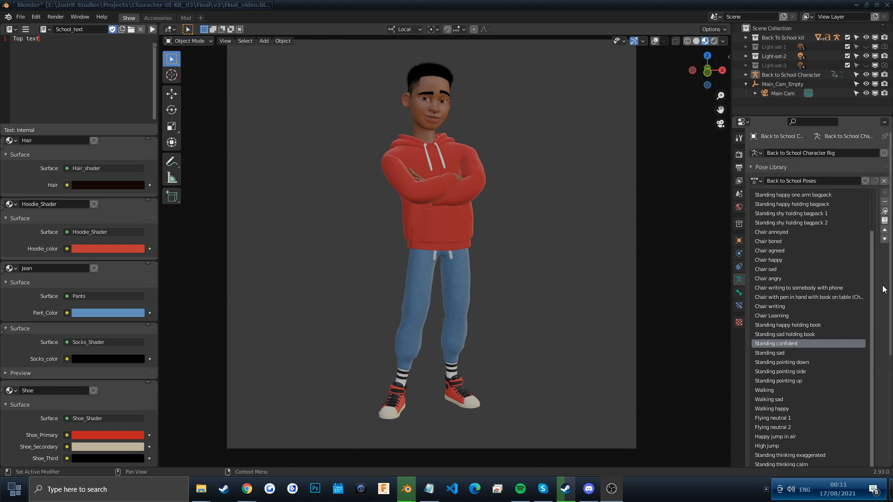
pyautogui.scroll(-2, 883, 289)
pyautogui.scroll(-3, 886, 232)
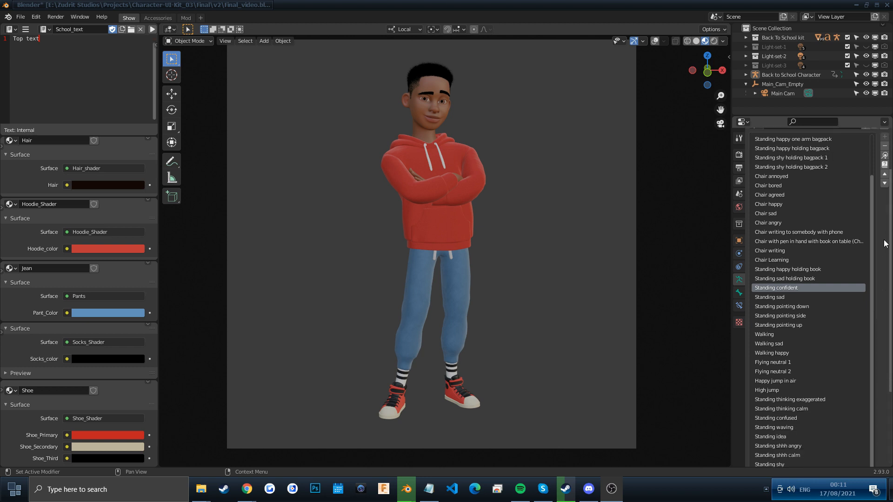
pyautogui.scroll(4, 883, 205)
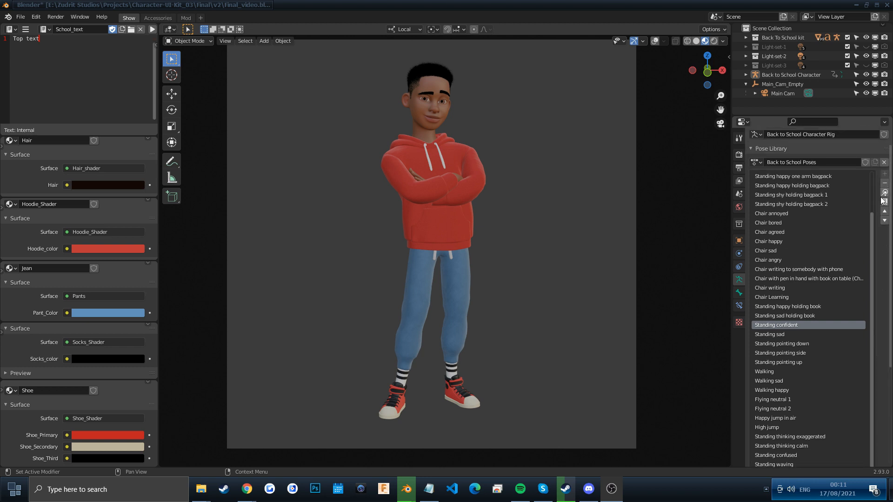
pyautogui.scroll(-6, 884, 204)
pyautogui.scroll(3, 885, 282)
pyautogui.scroll(2, 885, 282)
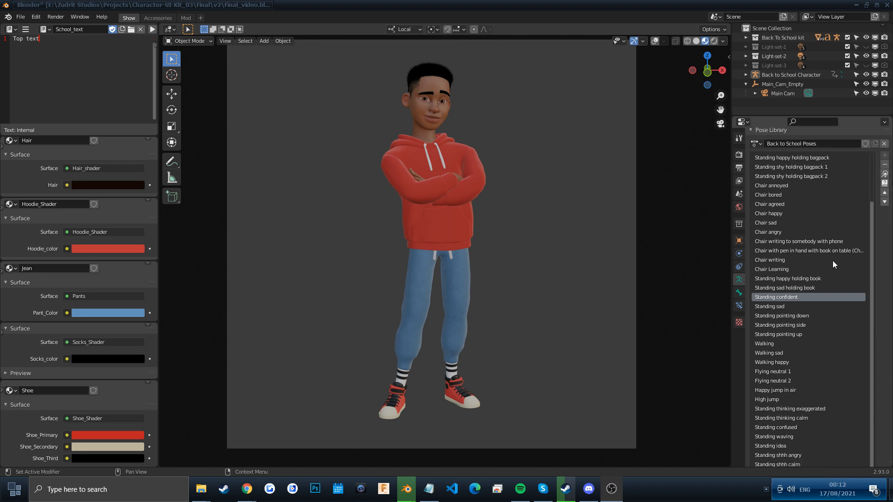
pyautogui.scroll(-2, 877, 268)
pyautogui.scroll(-3, 877, 269)
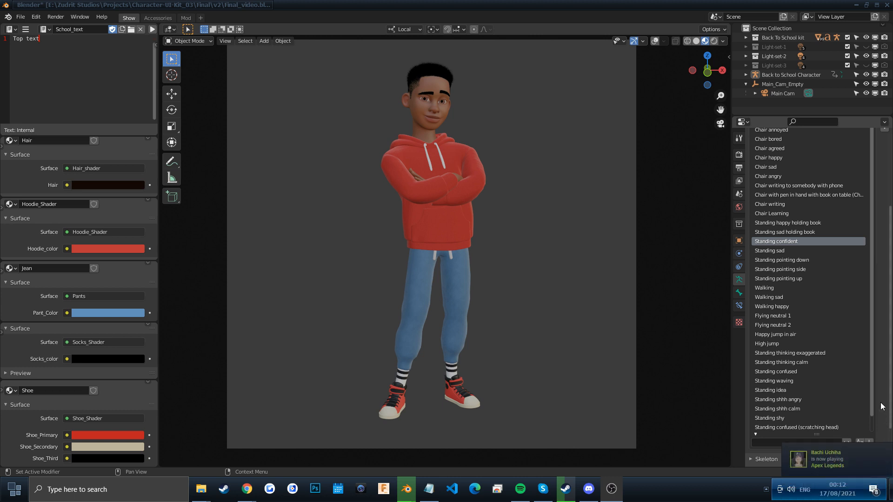
pyautogui.scroll(4, 882, 406)
pyautogui.scroll(1, 882, 406)
pyautogui.scroll(4, 835, 305)
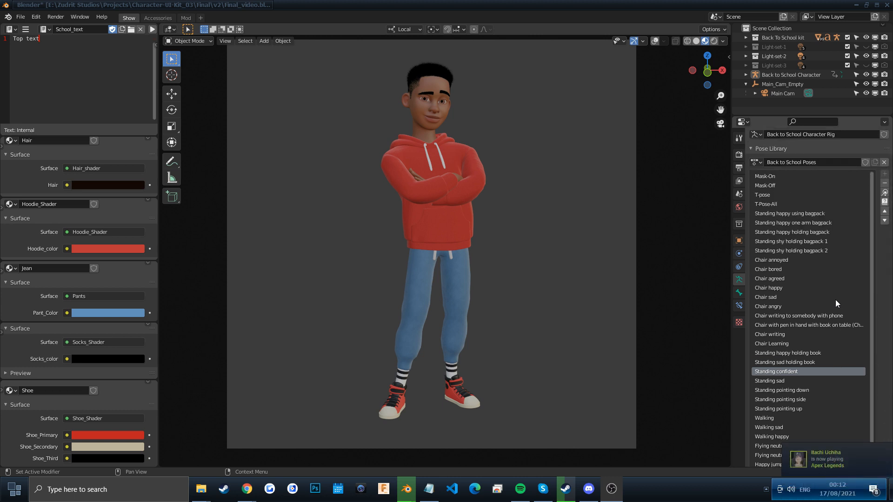
pyautogui.scroll(-6, 809, 238)
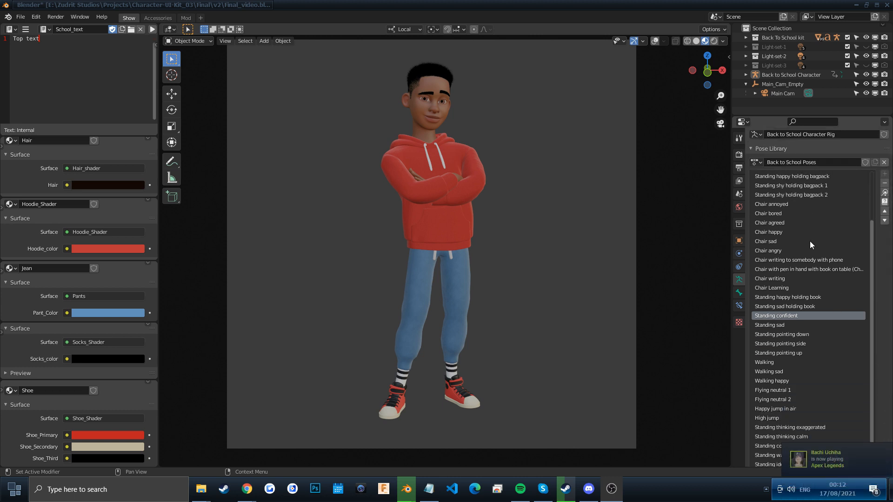
pyautogui.scroll(6, 810, 241)
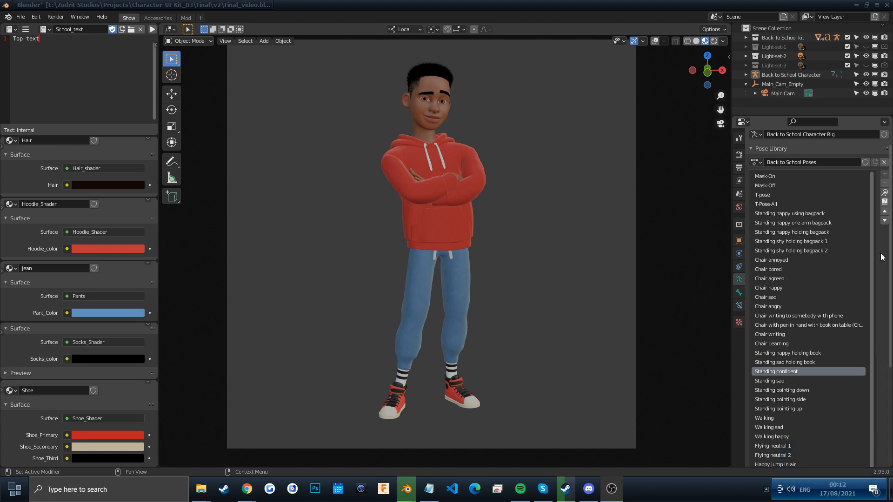
pyautogui.scroll(-1, 881, 254)
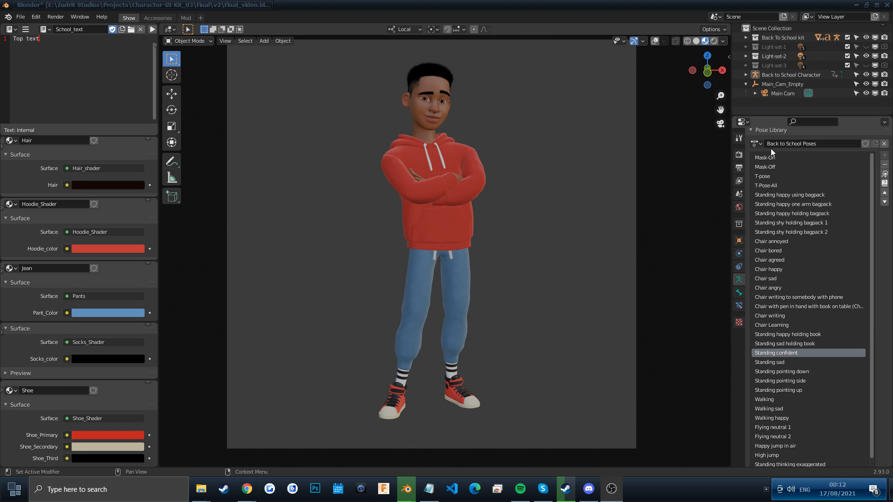
# Show the viewport overlays to try selecting and deselecting the character's rig, and hide the overlays again
pyautogui.click(654, 42)
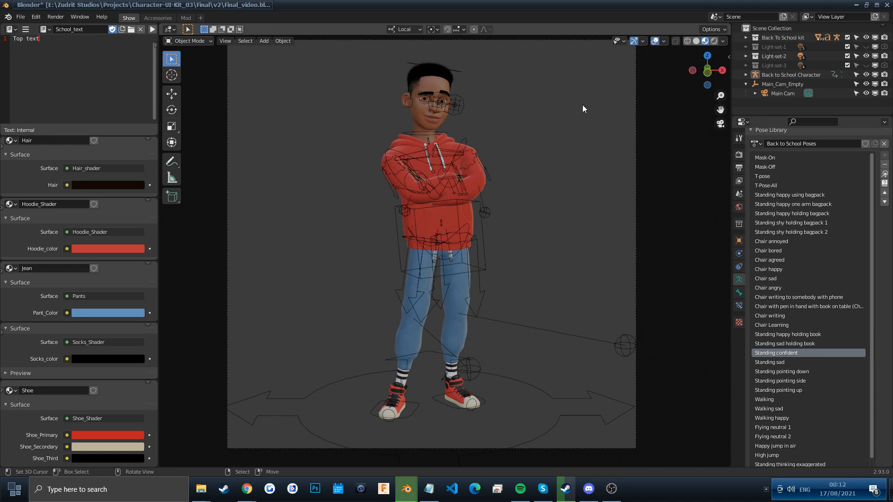
pyautogui.click(451, 164)
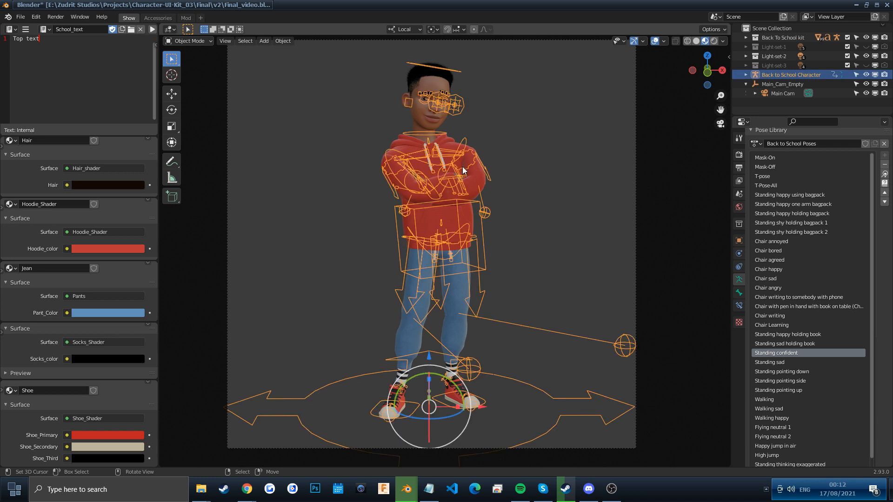
pyautogui.click(540, 188)
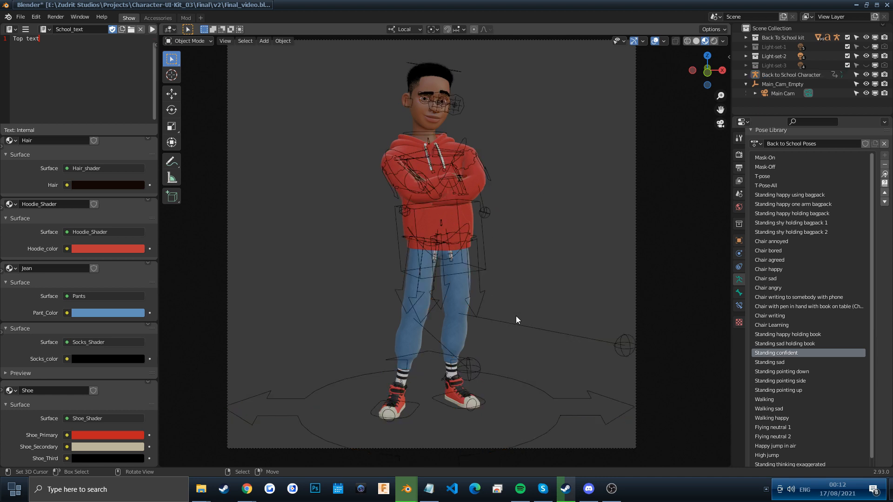
pyautogui.click(457, 174)
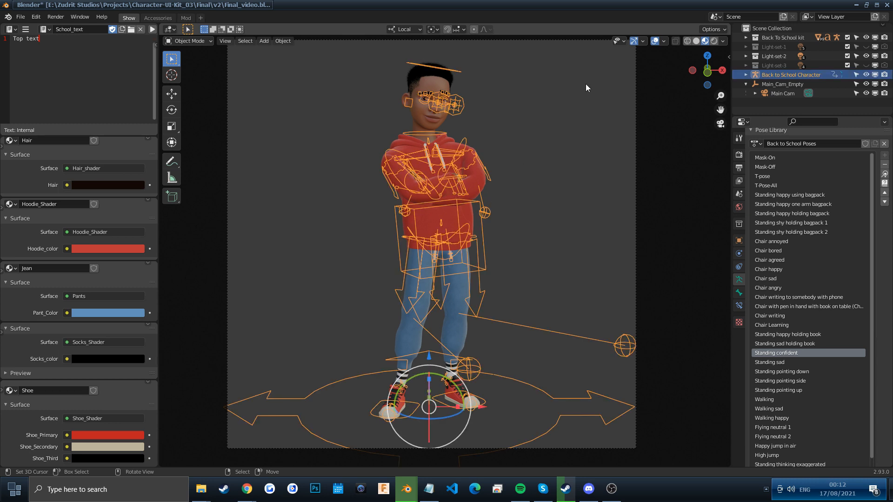
pyautogui.click(567, 132)
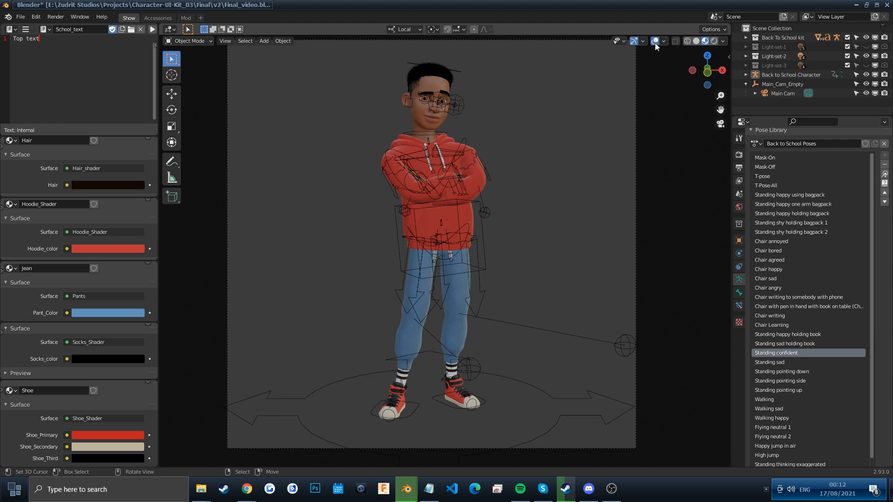
pyautogui.click(654, 41)
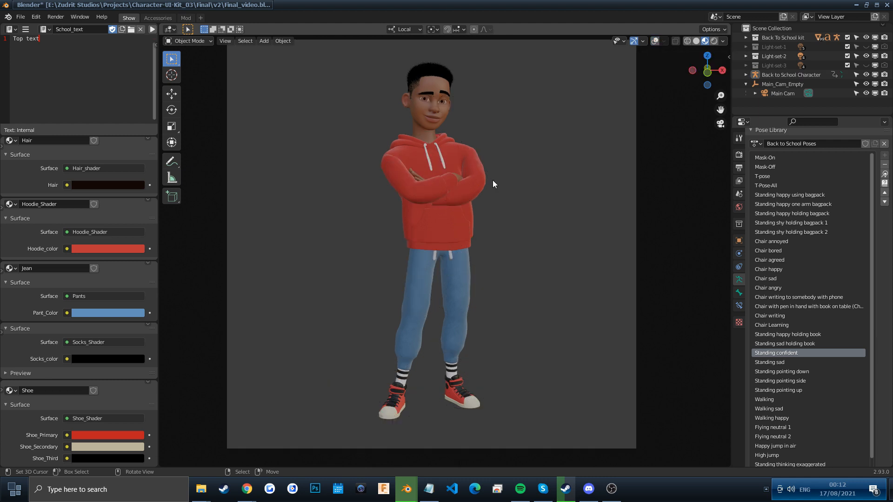
# Select the Back to School Character rig and apply the Standing on phone pose from its pose library
pyautogui.click(778, 76)
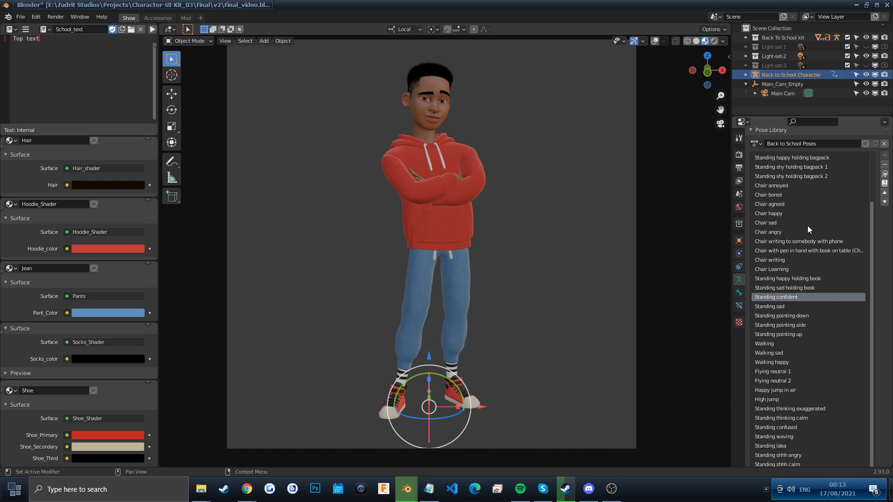
pyautogui.scroll(-6, 876, 239)
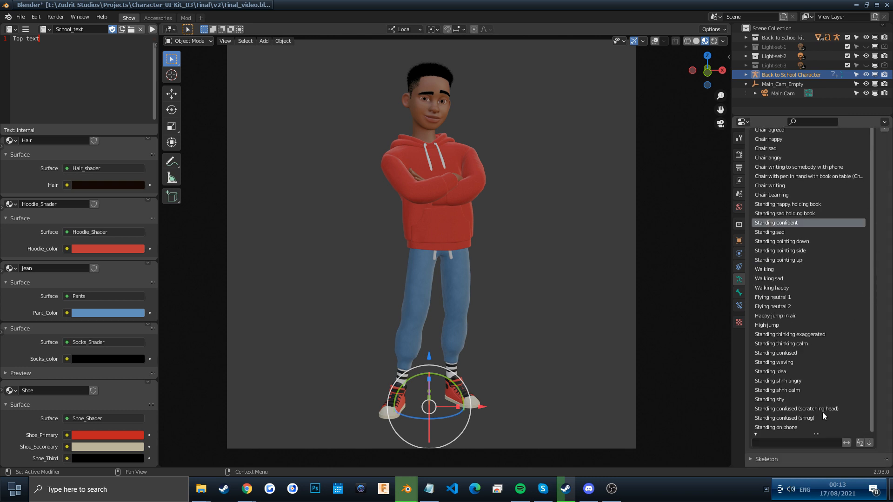
pyautogui.scroll(3, 882, 356)
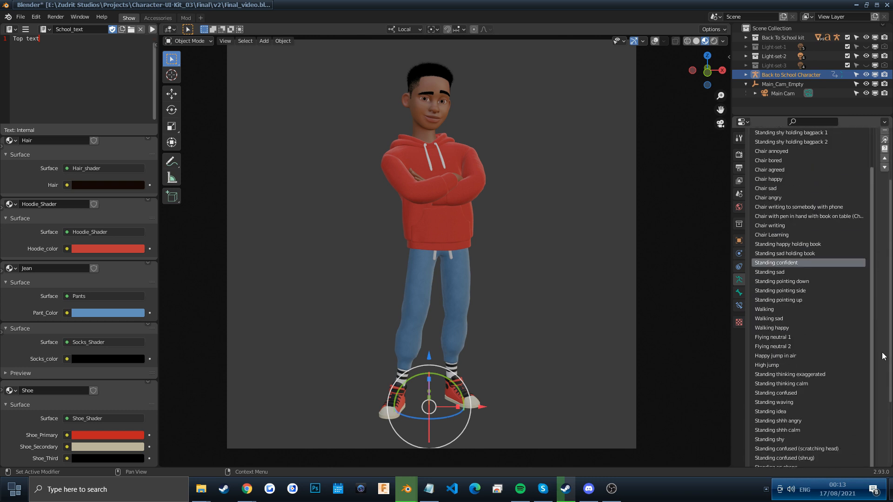
pyautogui.scroll(-7, 882, 356)
pyautogui.click(788, 375)
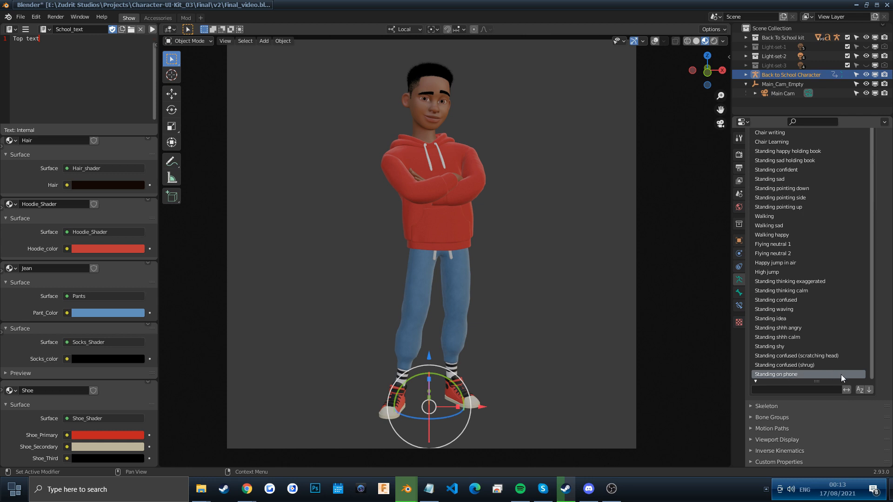
pyautogui.scroll(6, 882, 365)
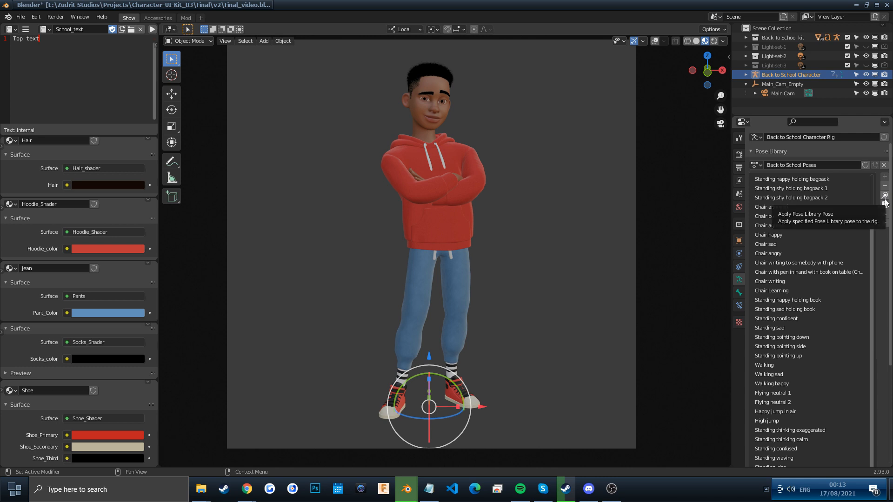
pyautogui.click(884, 197)
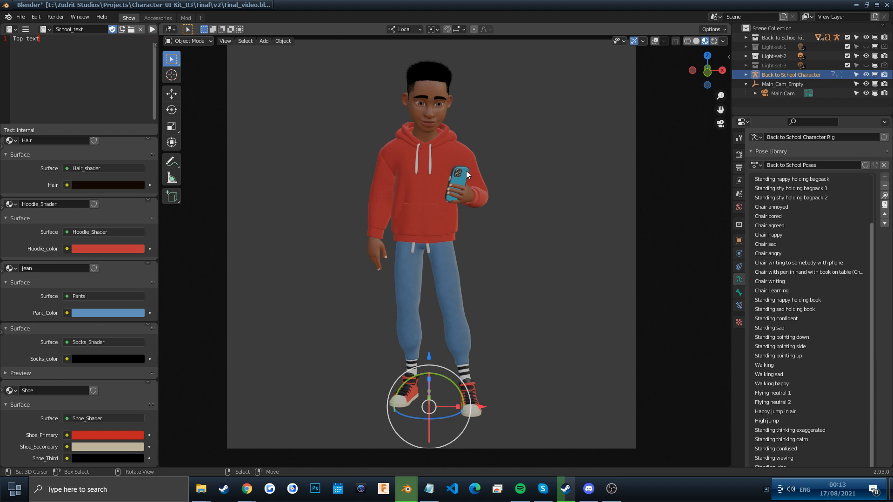
# Try pink on the hoodie, and set its final colour by sampling the blue of the phone
pyautogui.click(125, 248)
pyautogui.moveTo(121, 149)
pyautogui.mouseDown()
pyautogui.moveTo(137, 142)
pyautogui.moveTo(118, 158)
pyautogui.mouseUp()
pyautogui.click(149, 205)
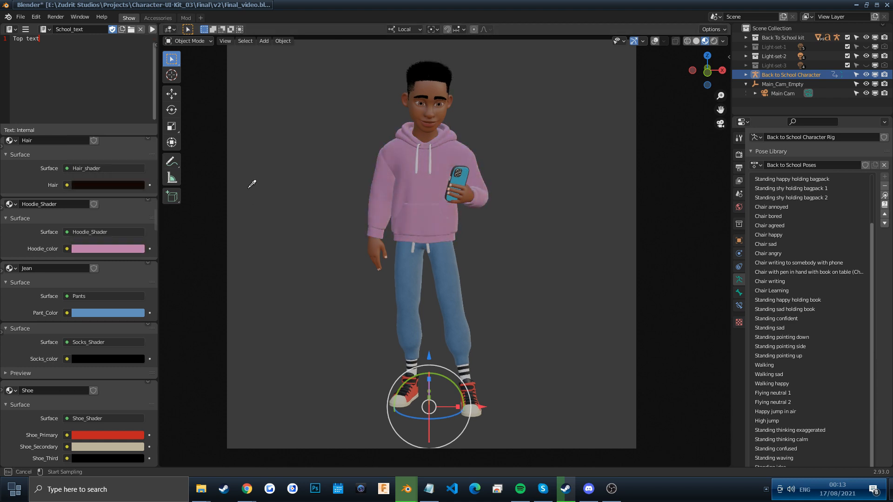
pyautogui.click(464, 177)
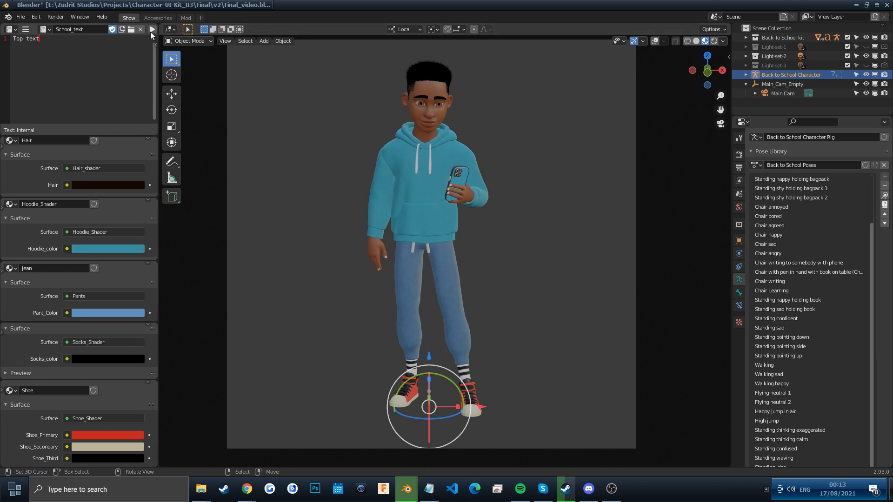
# Try pink on the phone accessory, and set its final colour by sampling the red of the character's shoe
pyautogui.click(151, 17)
pyautogui.click(124, 267)
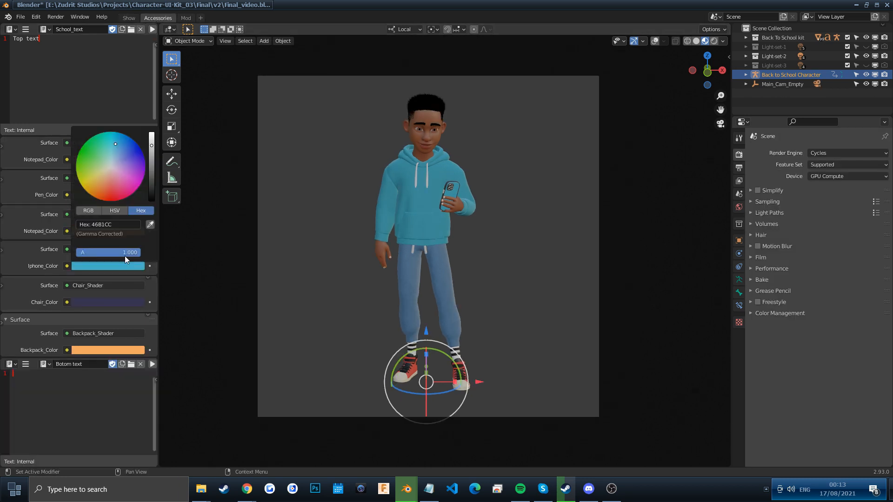
pyautogui.moveTo(117, 190); pyautogui.dragTo(116, 180)
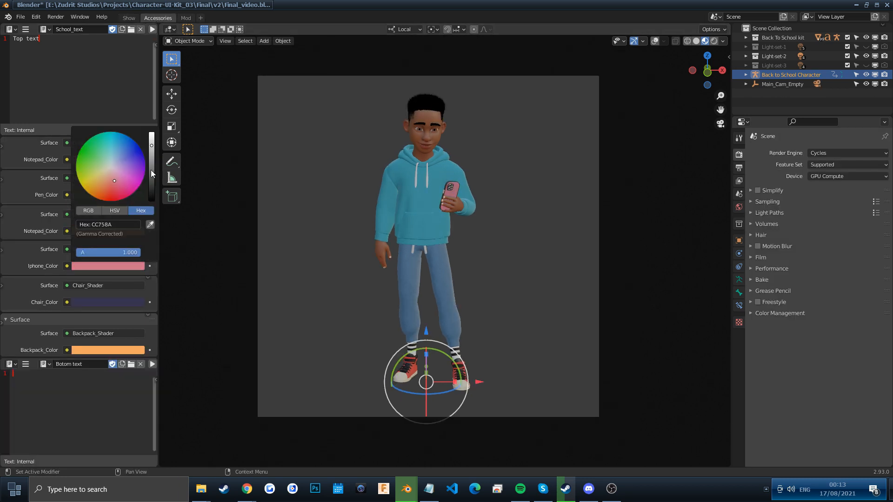
pyautogui.click(150, 225)
pyautogui.click(413, 368)
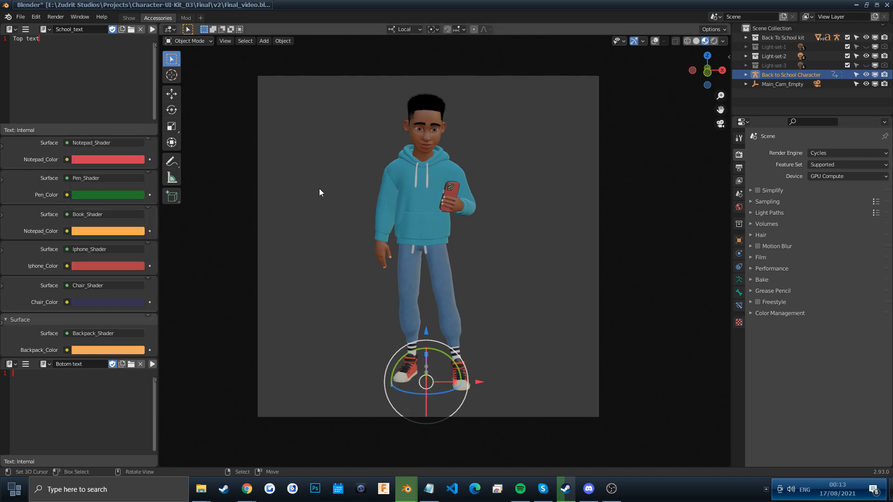
# Apply the Back to School pose with the character on the chair, pen in hand and book on the table
pyautogui.click(127, 17)
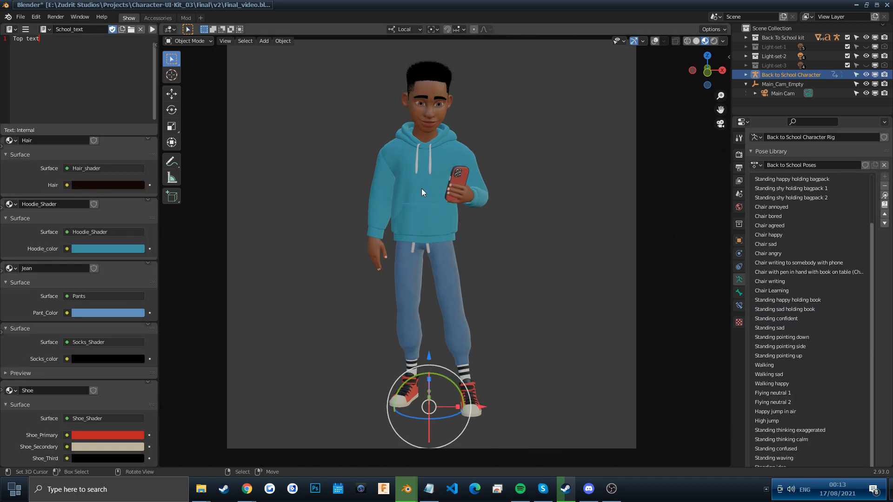
pyautogui.scroll(5, 823, 277)
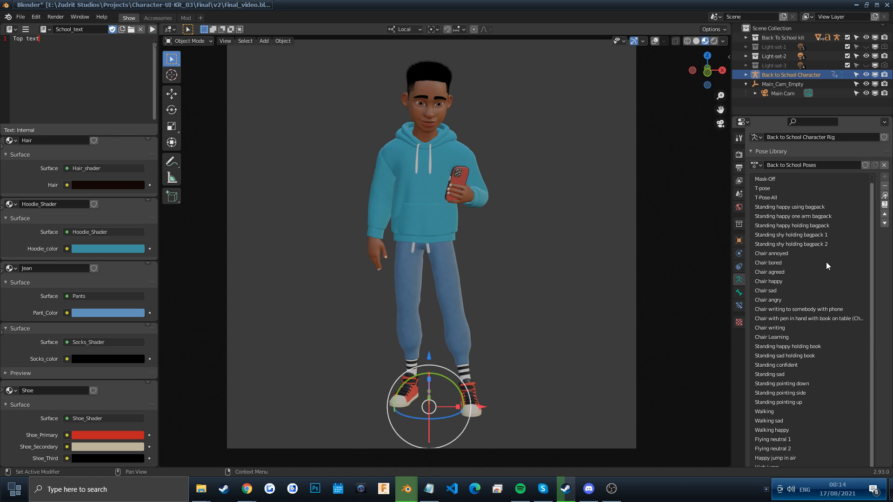
pyautogui.click(810, 318)
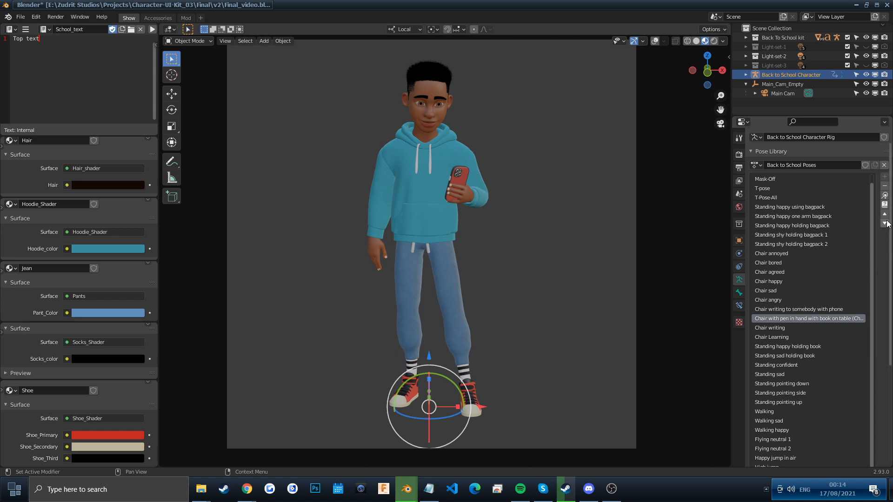
pyautogui.click(885, 195)
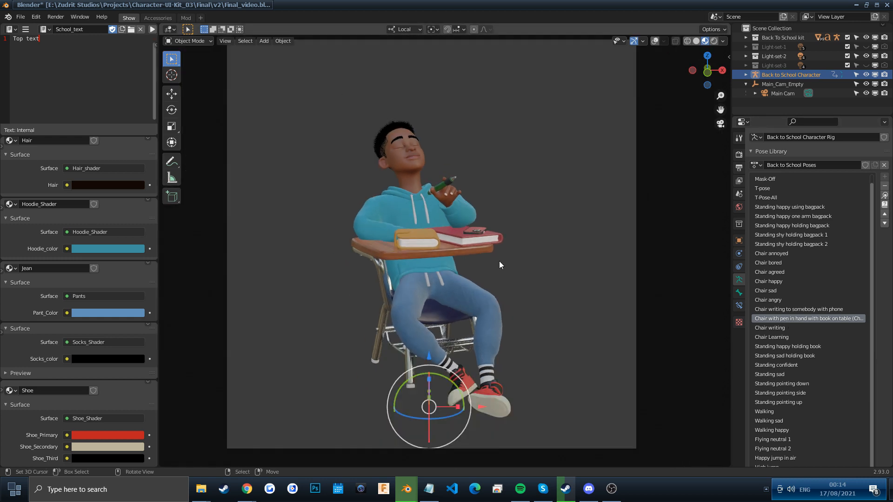
# Recolour the pants red and adjust the colour of the pen accessory
pyautogui.click(103, 313)
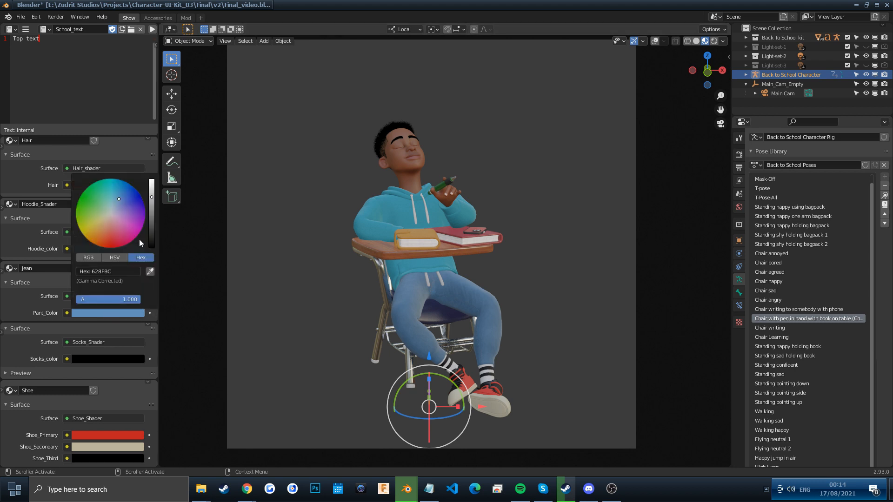
pyautogui.moveTo(139, 239); pyautogui.dragTo(113, 236)
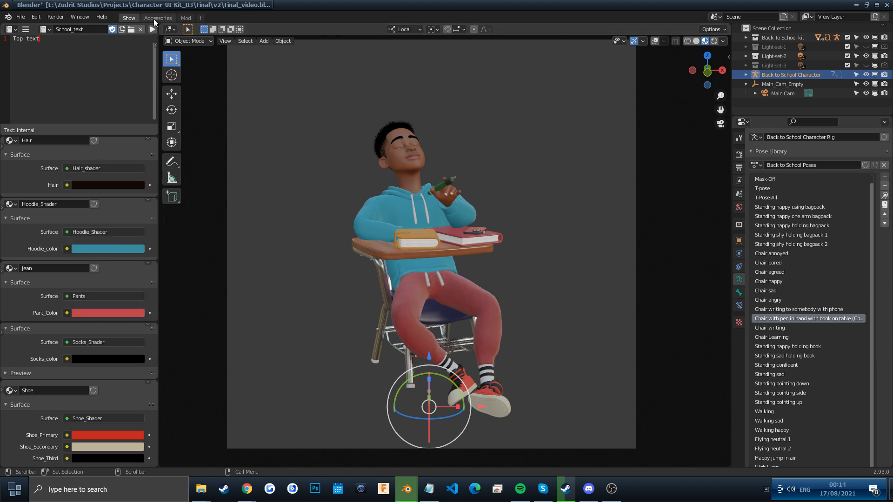
pyautogui.click(156, 18)
pyautogui.click(112, 194)
pyautogui.moveTo(107, 107); pyautogui.dragTo(116, 97)
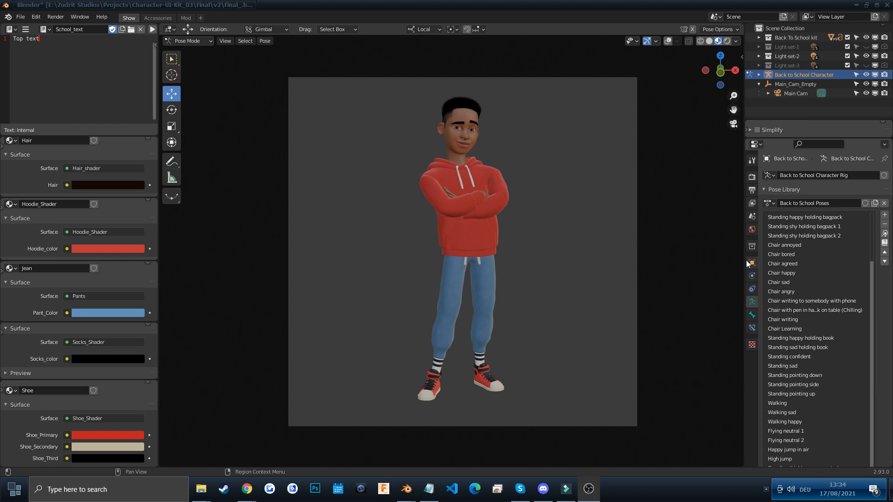
# Turn on Simplify and apply the Chair bored pose to the Back to School Character rig
pyautogui.click(814, 73)
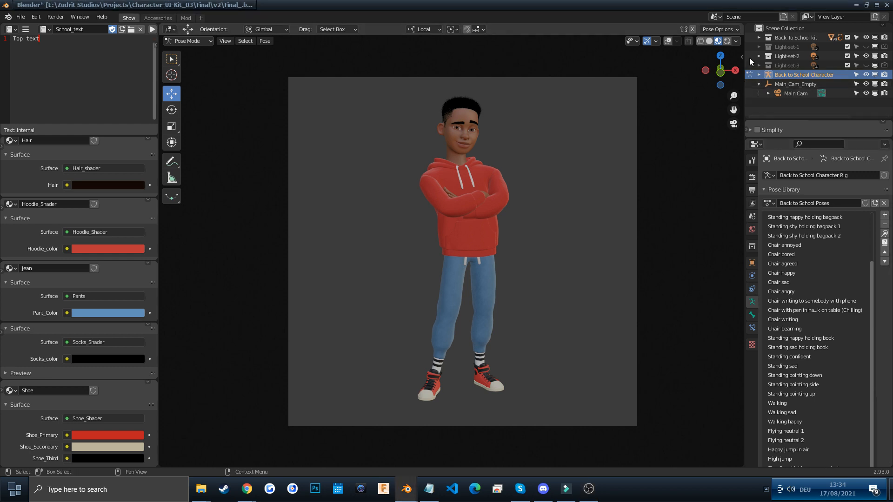
pyautogui.click(669, 40)
pyautogui.click(790, 256)
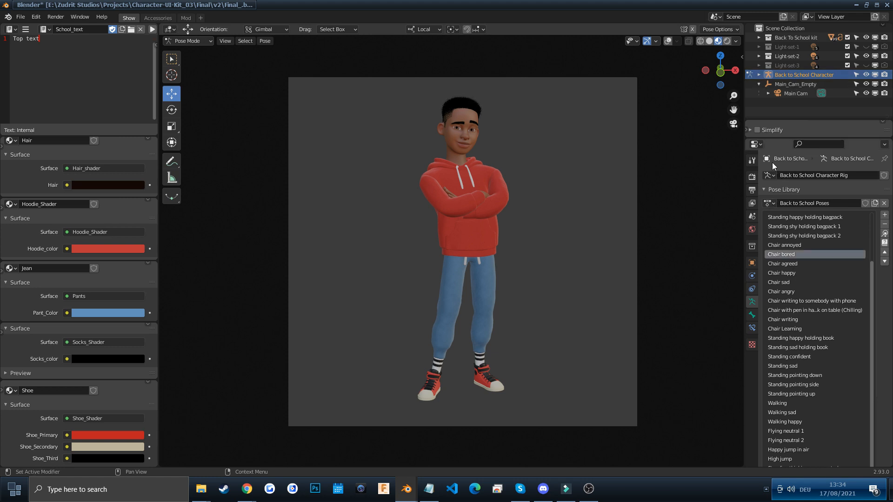
pyautogui.click(757, 130)
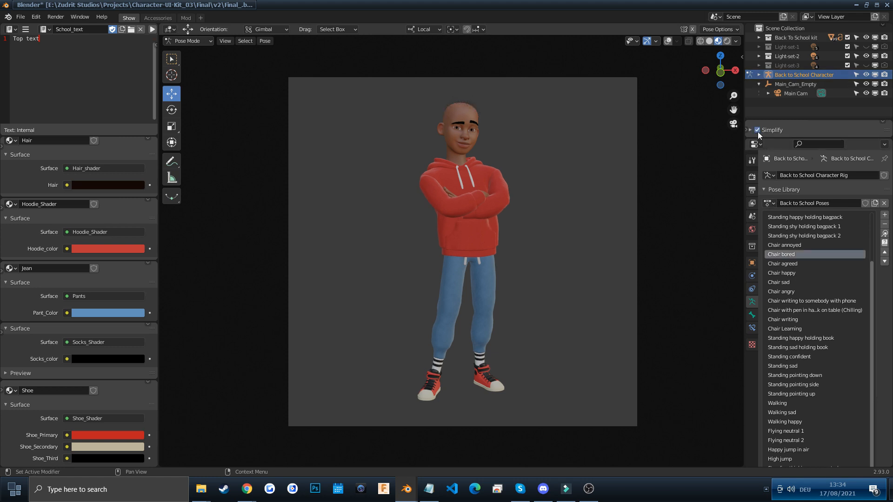
pyautogui.click(884, 233)
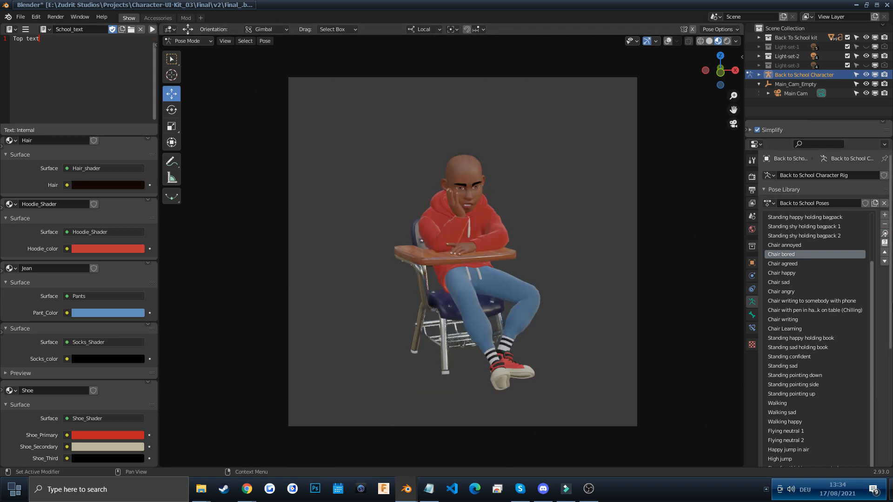
# Apply the Mask-On pose to the seated character and examine the face mask up close
pyautogui.scroll(3, 862, 306)
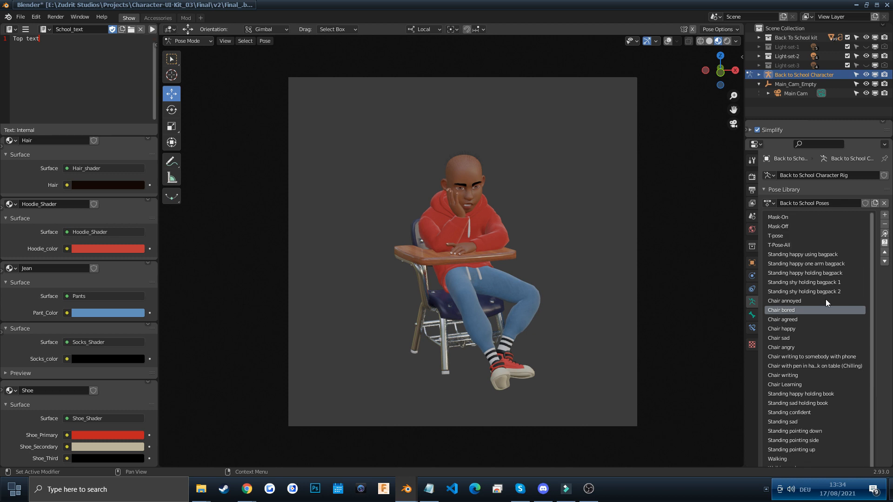
pyautogui.scroll(-3, 825, 299)
pyautogui.scroll(3, 827, 307)
pyautogui.scroll(-6, 881, 322)
pyautogui.scroll(6, 864, 321)
pyautogui.click(782, 218)
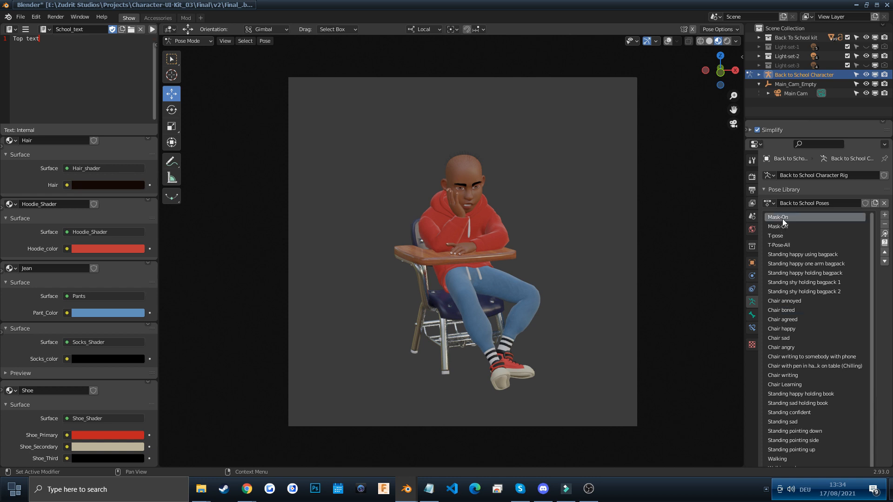
pyautogui.click(884, 235)
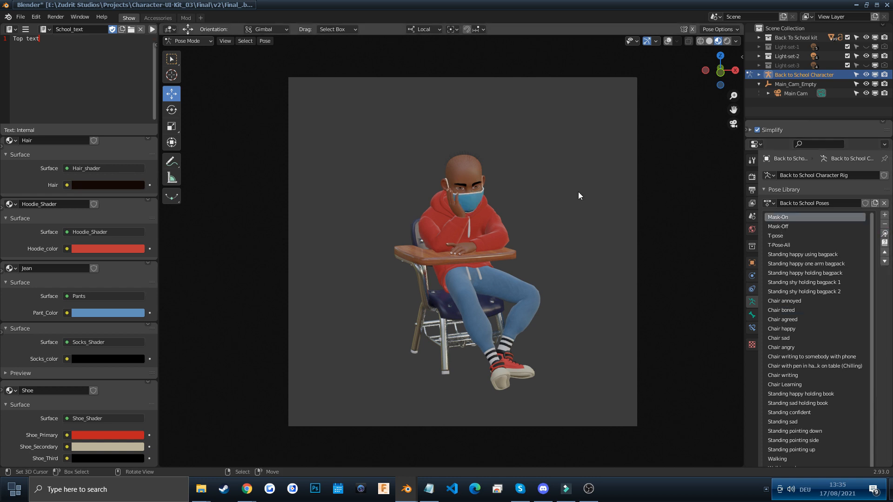
pyautogui.scroll(8, 507, 186)
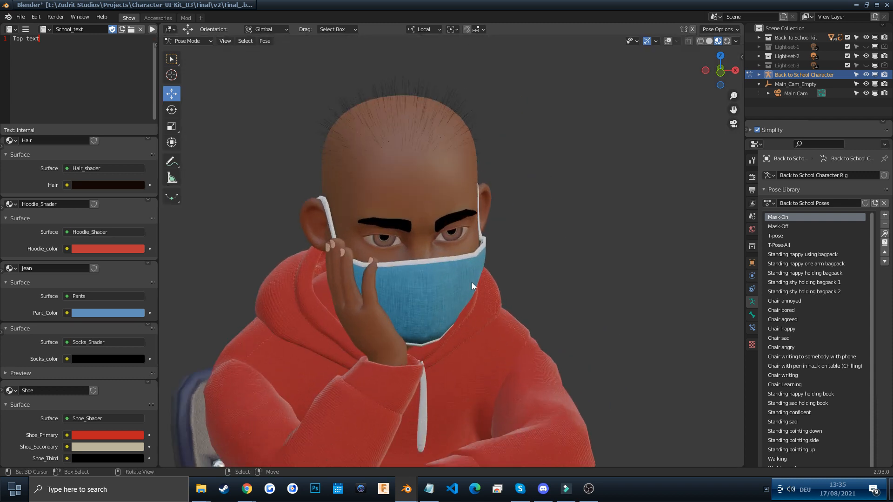
pyautogui.scroll(-8, 472, 281)
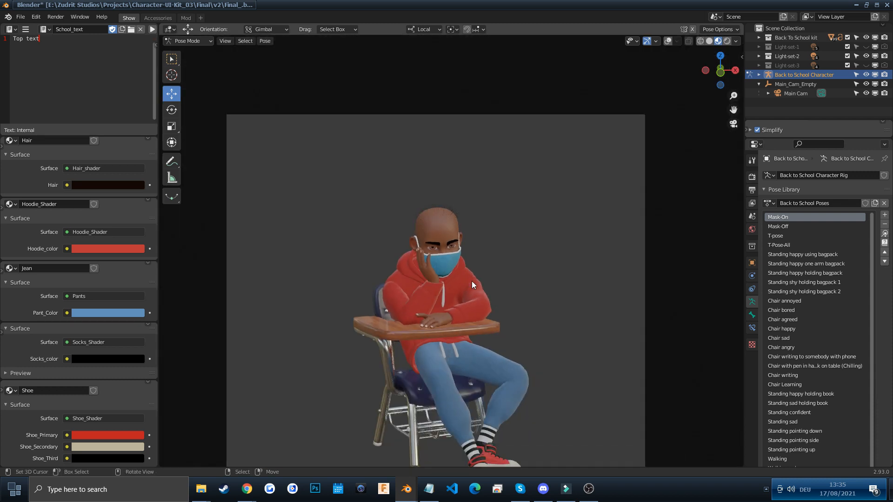
# Remove the character's face mask with the Mask-Off pose and apply the Standing confident pose
pyautogui.click(796, 227)
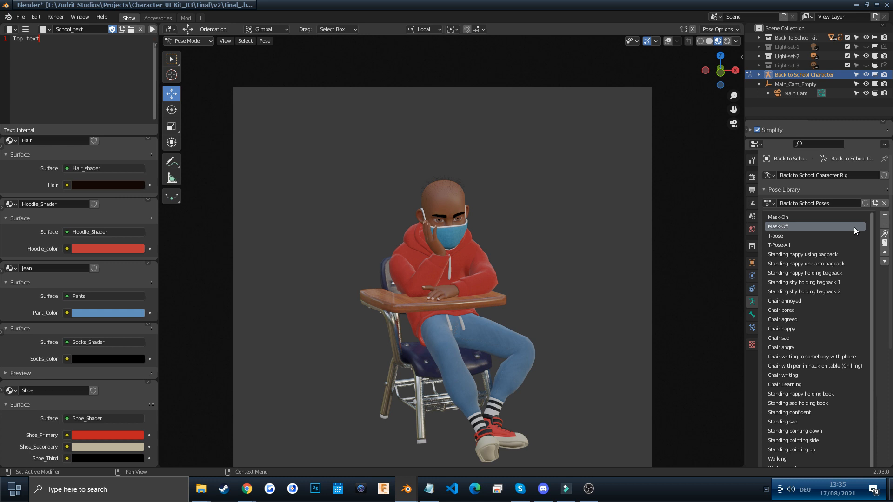
pyautogui.click(884, 233)
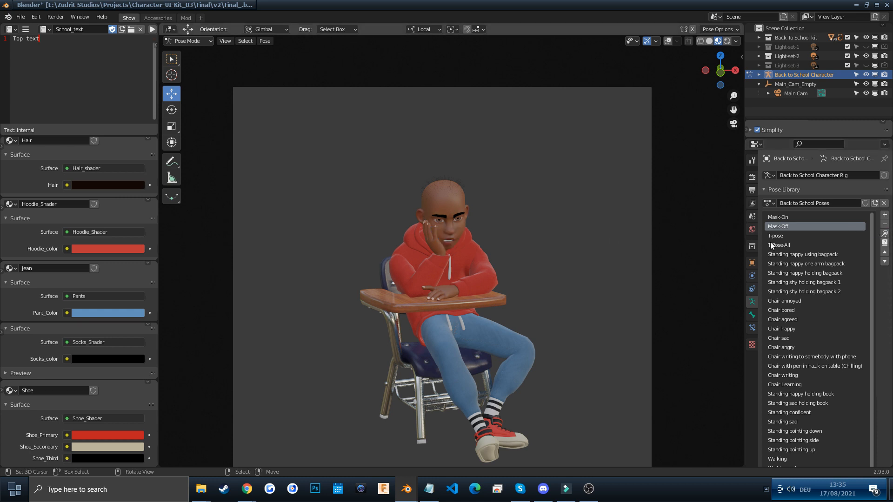
pyautogui.scroll(-4, 550, 274)
pyautogui.scroll(3, 550, 275)
pyautogui.scroll(-3, 824, 353)
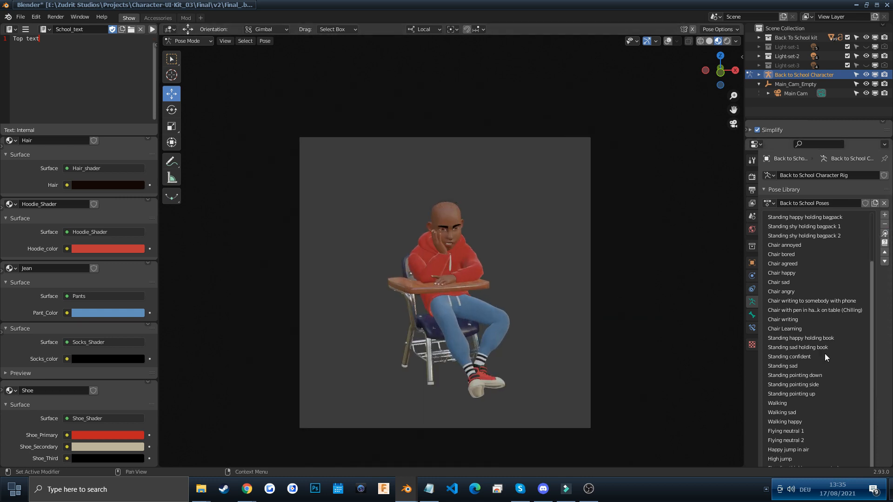
pyautogui.click(799, 355)
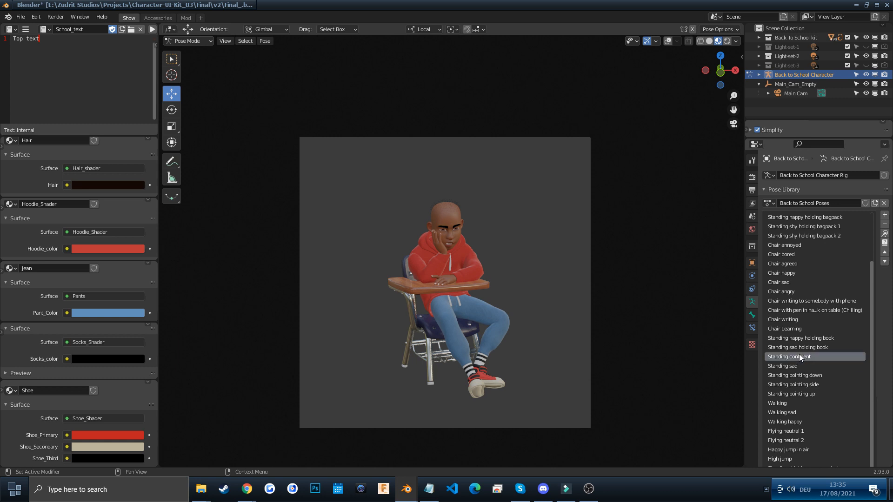
pyautogui.click(885, 233)
# Apply the Mask-On pose to the standing character and examine how the mask fits the face
pyautogui.scroll(5, 465, 273)
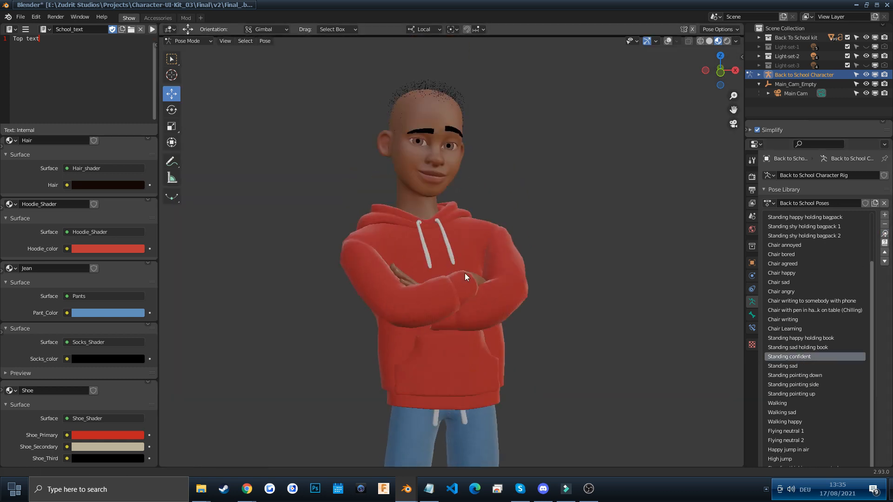
pyautogui.scroll(3, 816, 258)
pyautogui.scroll(1, 816, 258)
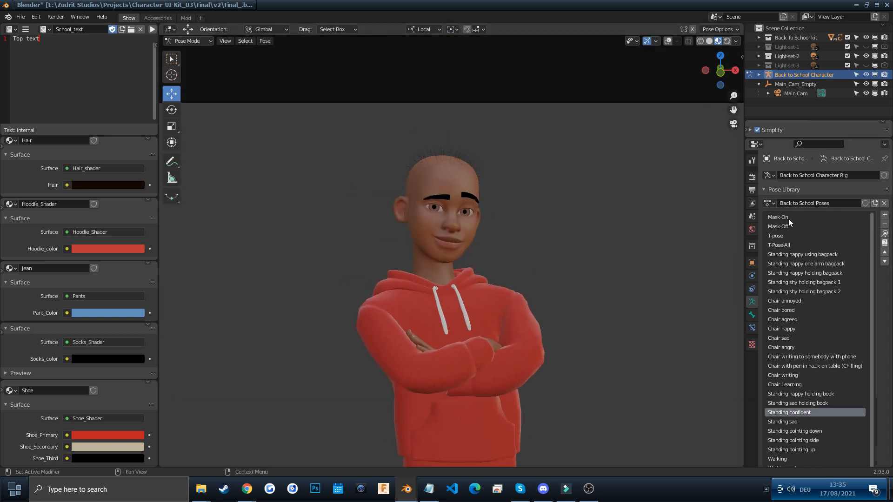
pyautogui.click(788, 218)
pyautogui.click(885, 233)
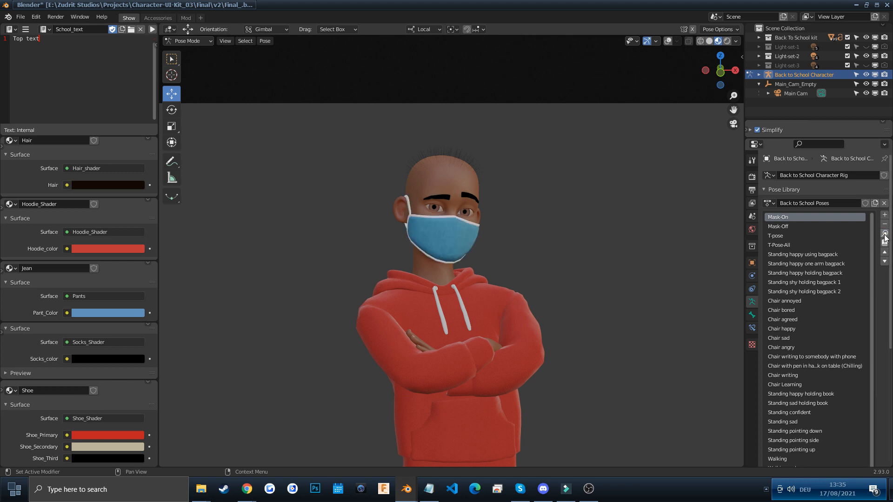
pyautogui.scroll(6, 509, 225)
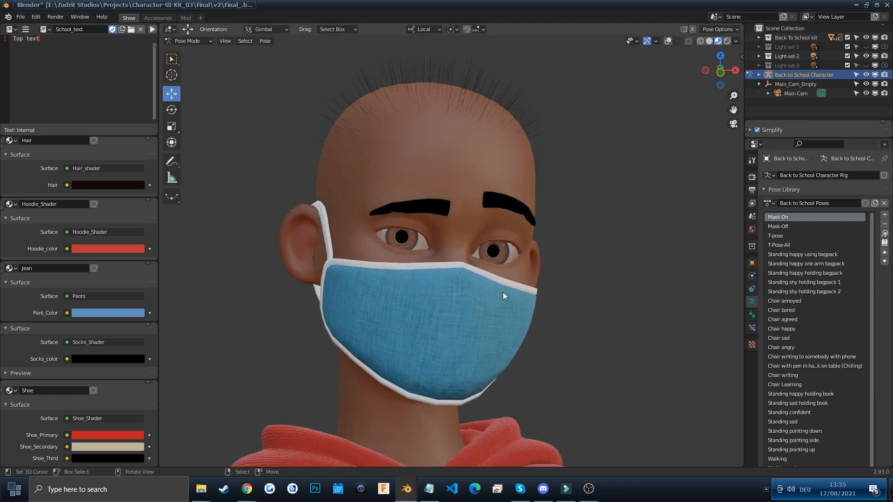
pyautogui.scroll(-3, 503, 292)
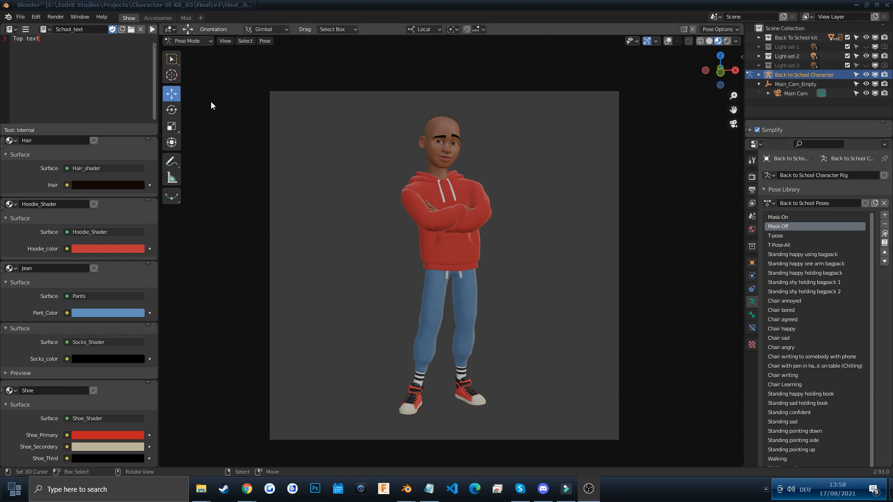
# Set the Cycles render device to CUDA with both the graphics card and CPU enabled, and save the preferences
pyautogui.click(37, 19)
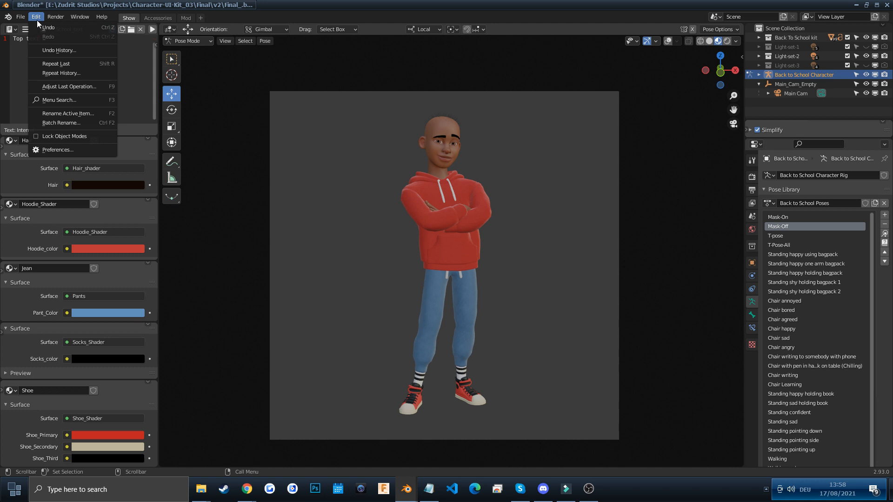
pyautogui.click(52, 149)
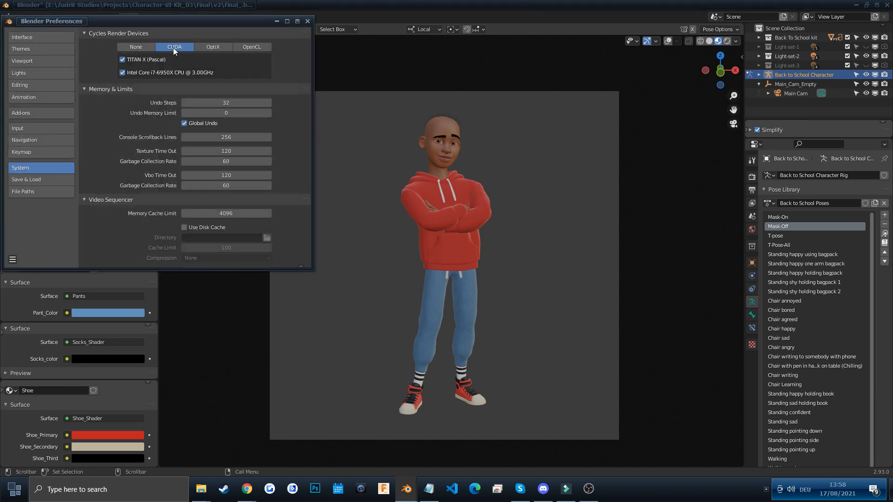
pyautogui.click(144, 47)
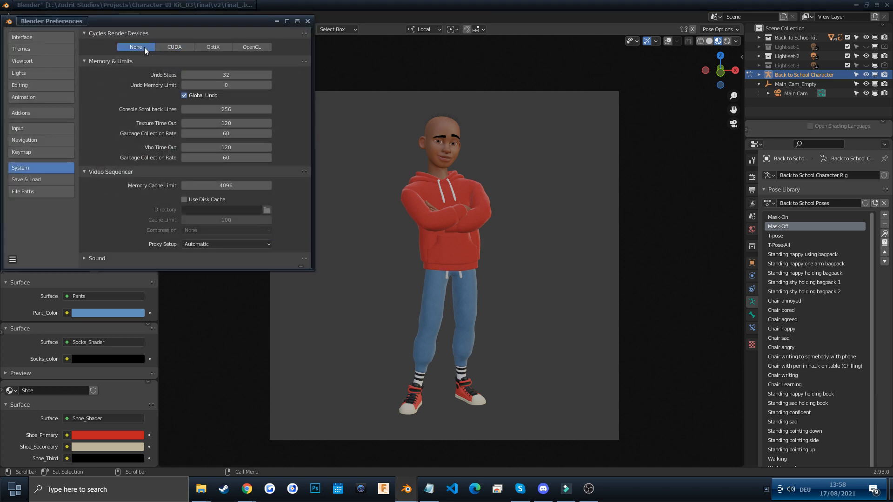
pyautogui.click(173, 47)
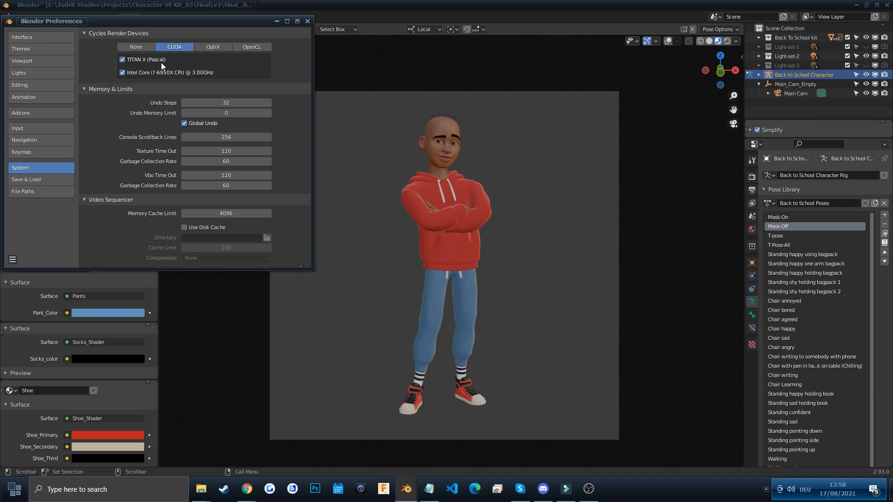
pyautogui.click(13, 260)
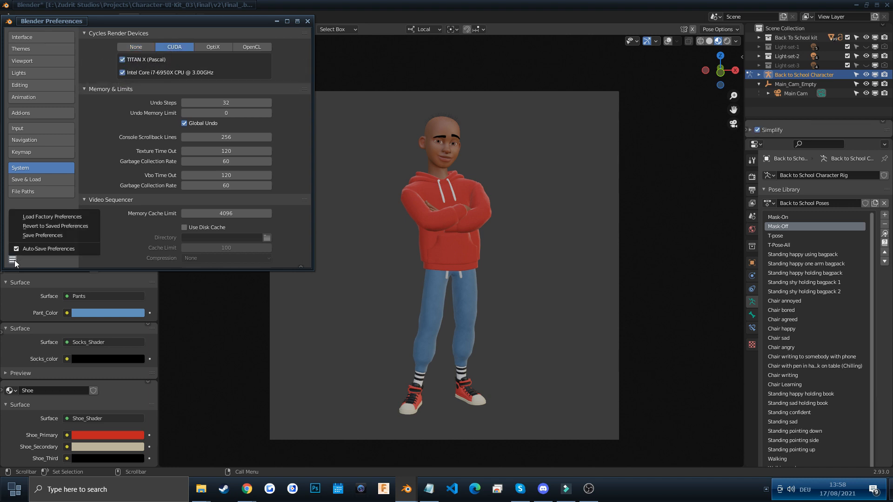
pyautogui.click(38, 238)
pyautogui.click(308, 21)
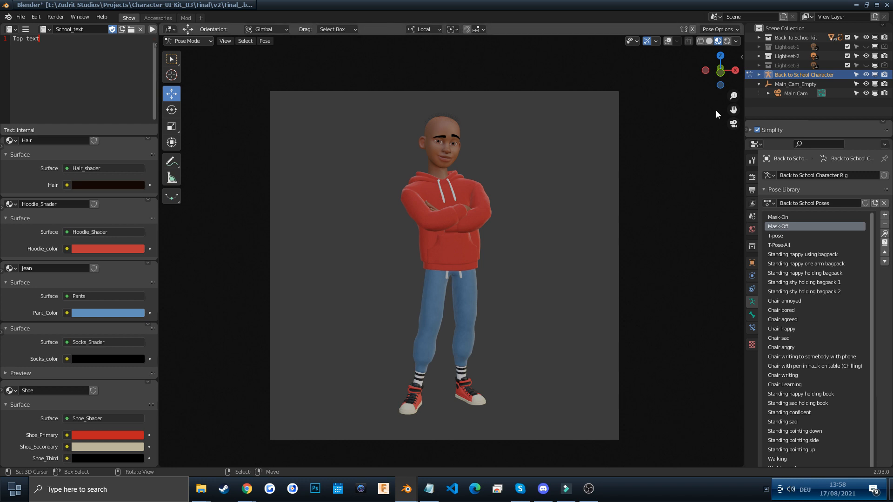
# Turn off Simplify, compare the character's hair up close with and without it, and return to the camera view
pyautogui.click(757, 130)
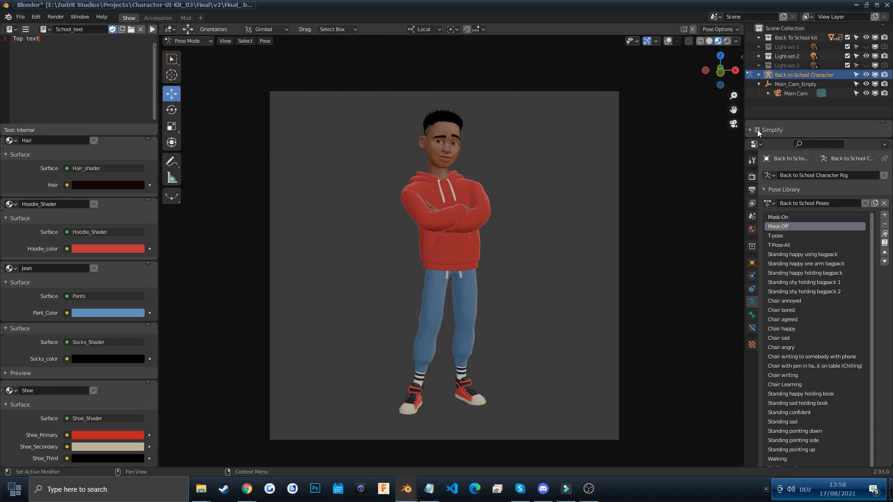
pyautogui.scroll(5, 465, 113)
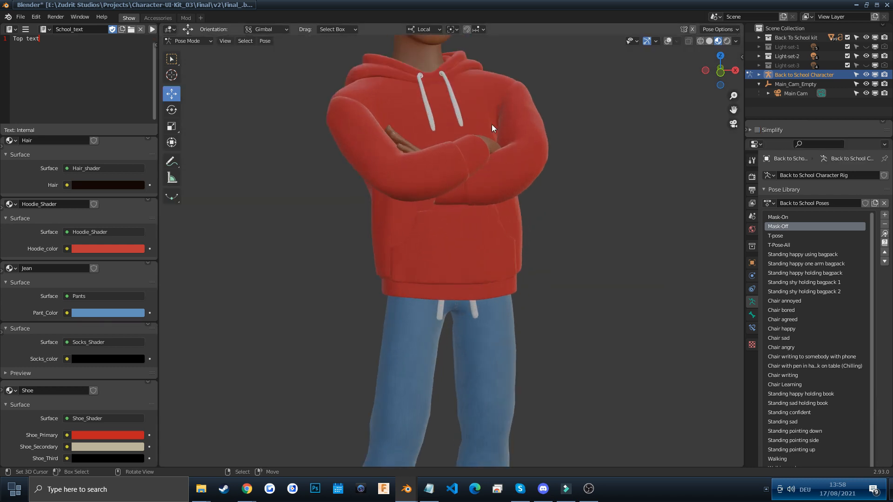
pyautogui.scroll(-4, 507, 233)
pyautogui.scroll(6, 529, 250)
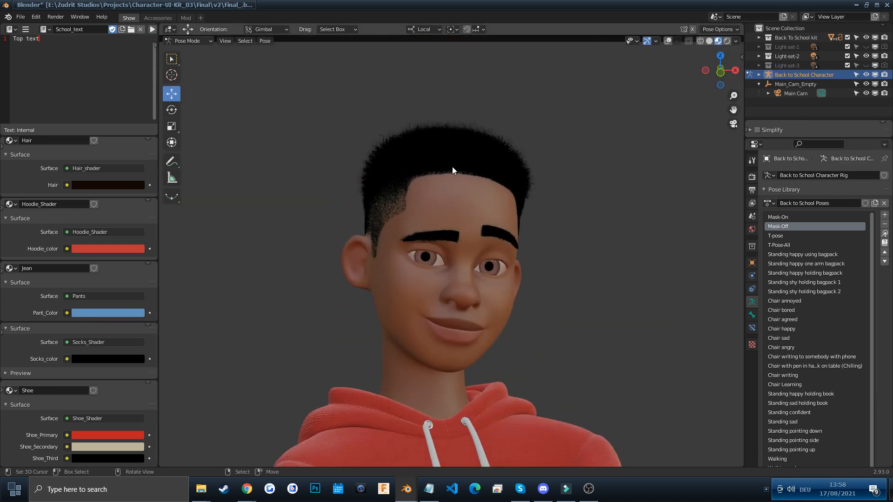
pyautogui.click(757, 130)
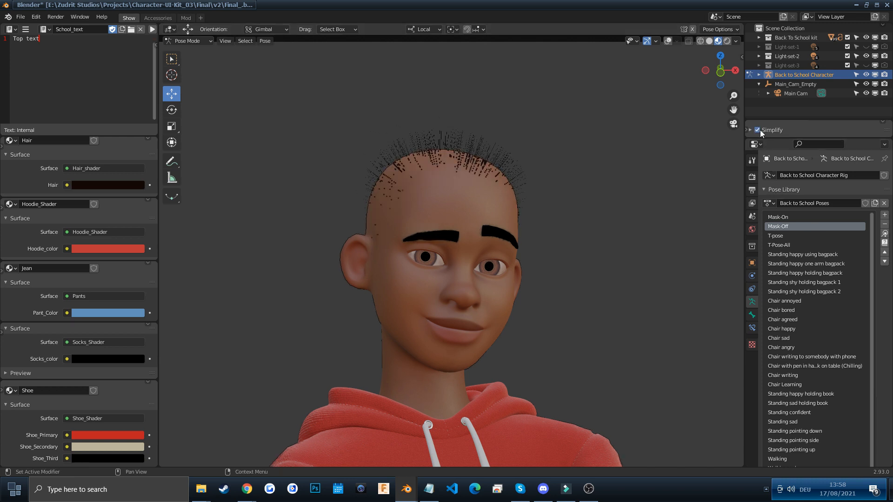
pyautogui.scroll(3, 469, 158)
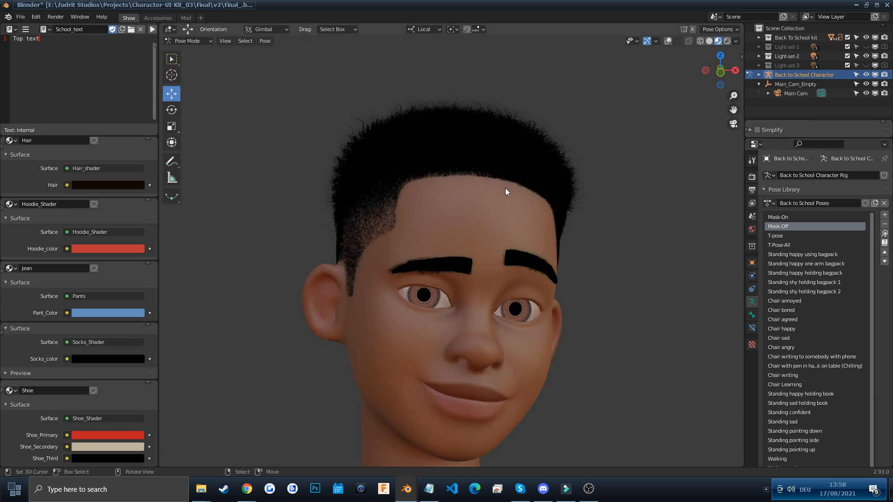
pyautogui.press('KP_0')
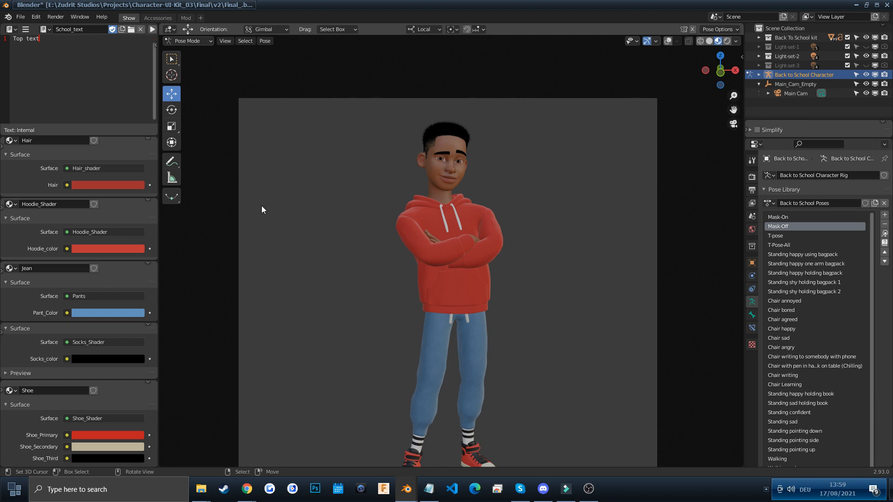
pyautogui.click(113, 248)
pyautogui.moveTo(116, 168); pyautogui.dragTo(125, 138)
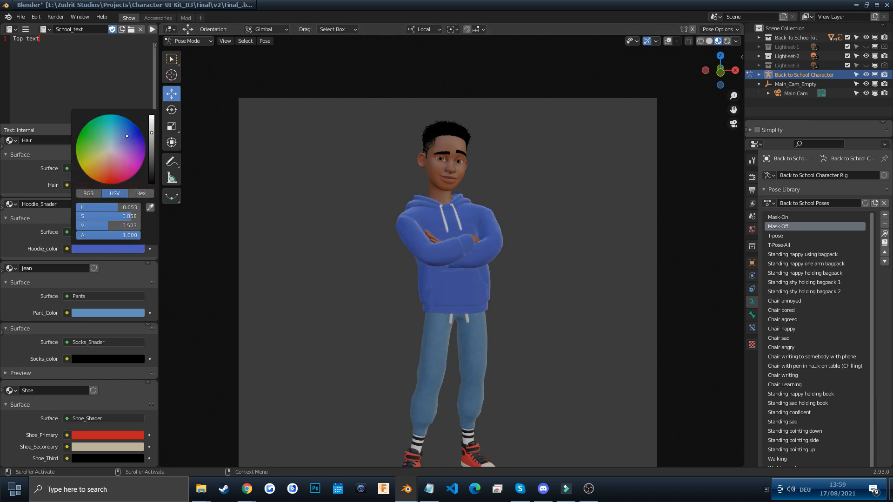
pyautogui.press('Escape')
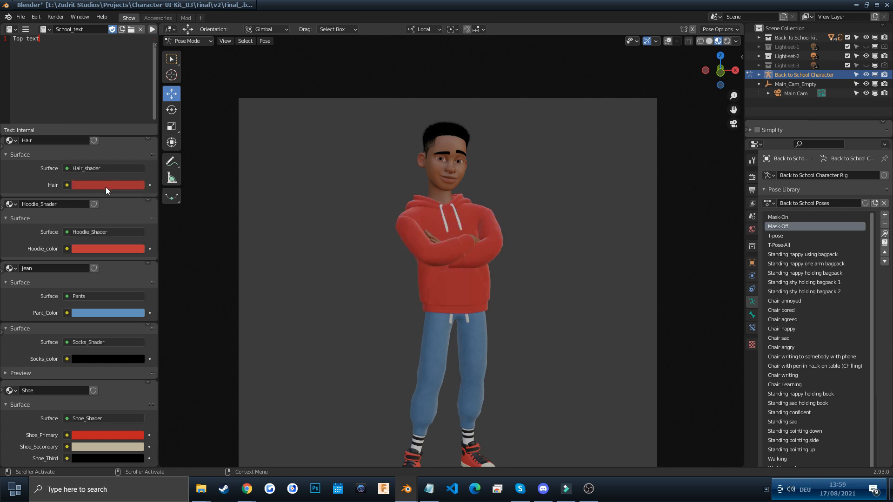
# Change the hoodie colour to light purple, hex 978BBC, and copy the same colour to the hair
pyautogui.click(109, 248)
pyautogui.moveTo(127, 167); pyautogui.dragTo(120, 147)
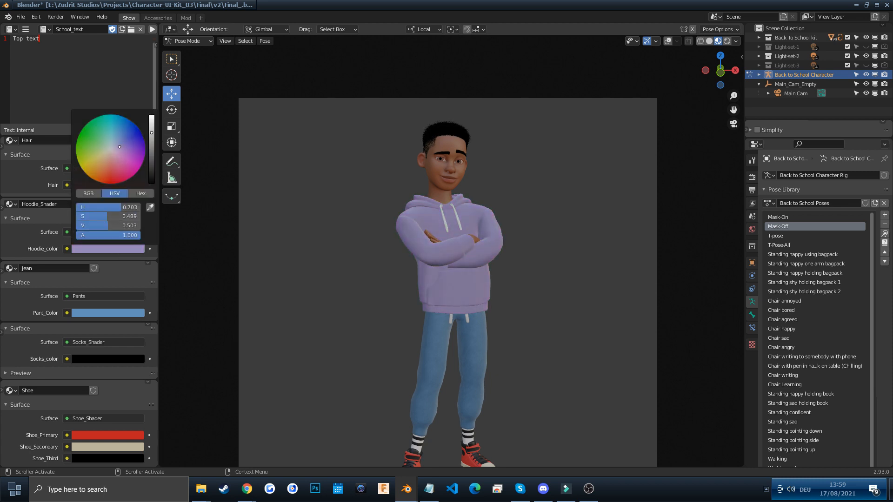
pyautogui.click(138, 194)
pyautogui.click(116, 208)
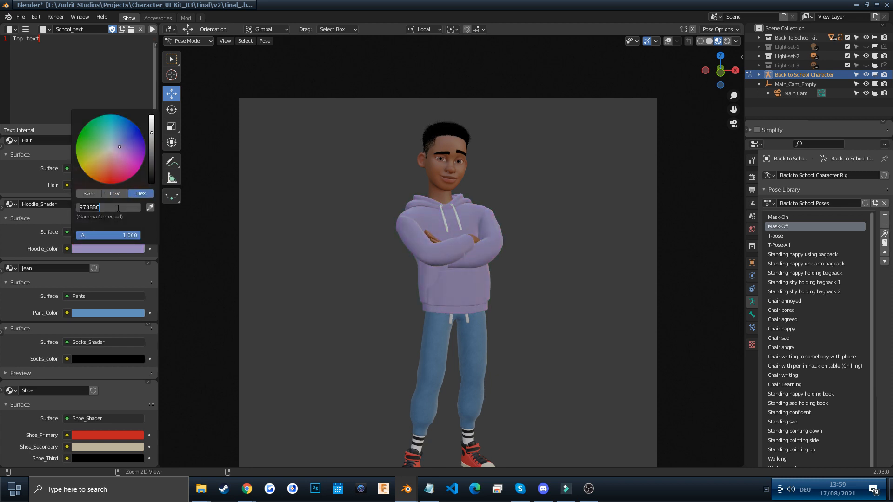
pyautogui.hotkey('ctrl', 'c')
pyautogui.click(107, 185)
pyautogui.hotkey('ctrl', 'v')
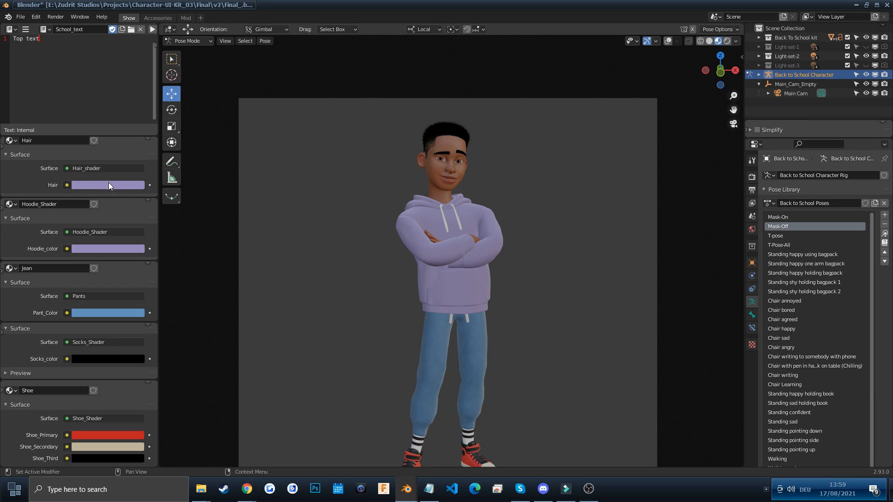
# Render a still image of the standing character from the camera view
pyautogui.scroll(-1, 576, 305)
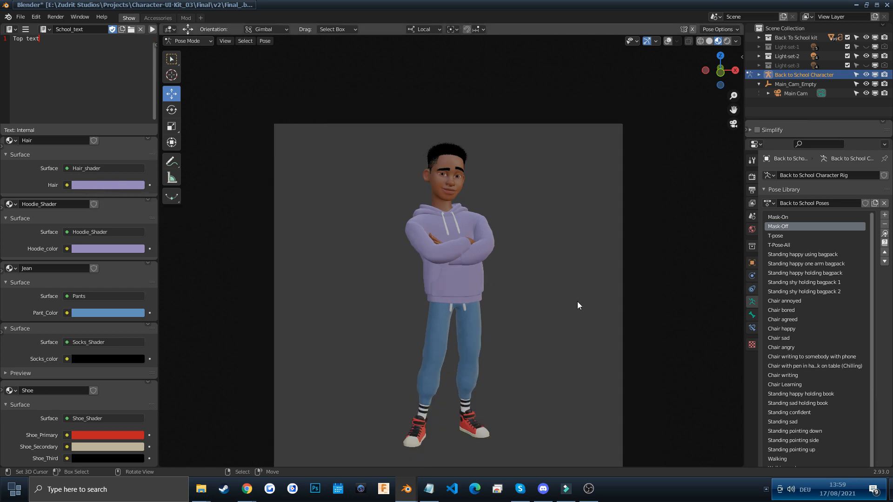
pyautogui.scroll(-1, 575, 303)
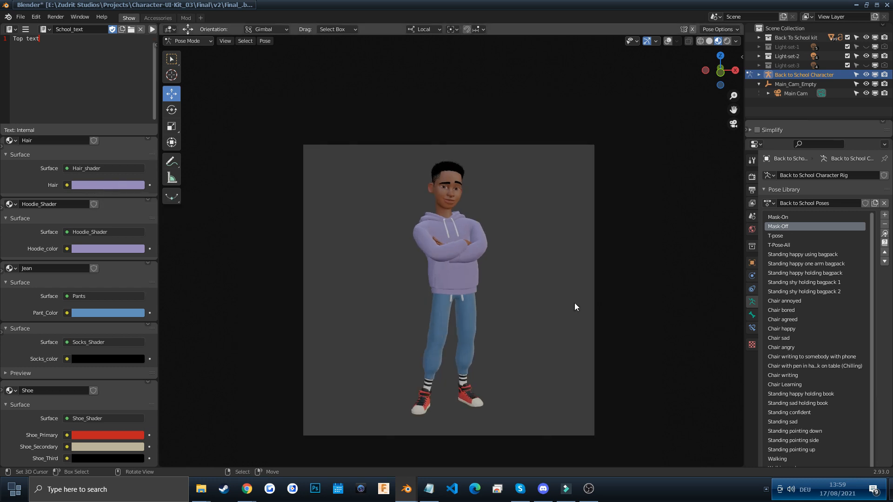
pyautogui.scroll(1, 574, 302)
pyautogui.keyDown('shift'); pyautogui.moveTo(573, 292); pyautogui.dragTo(577, 242, button='middle'); pyautogui.keyUp('shift')
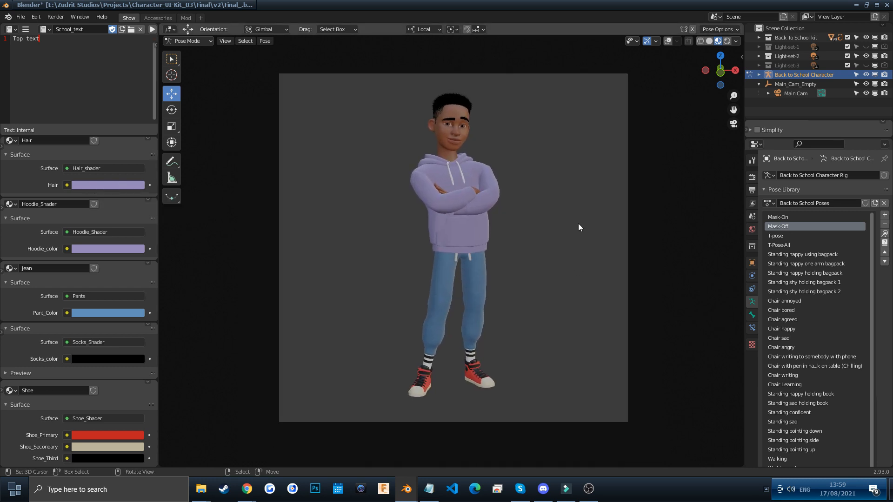
pyautogui.click(63, 19)
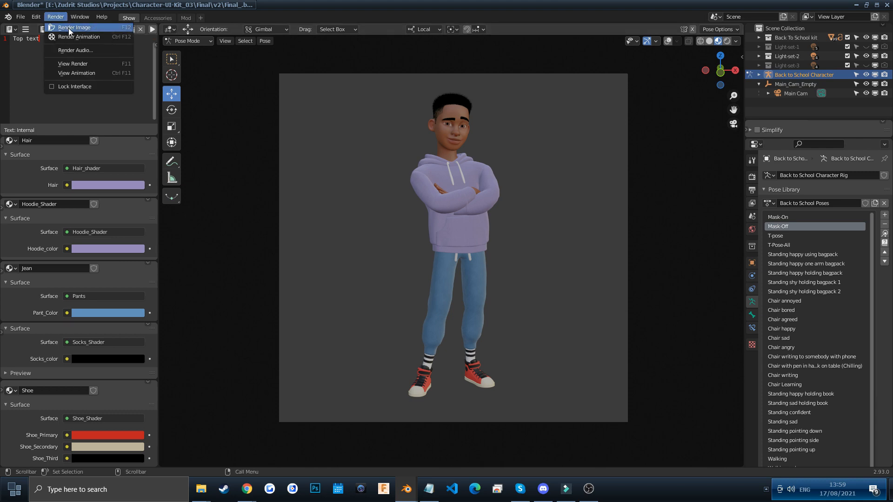
pyautogui.click(69, 28)
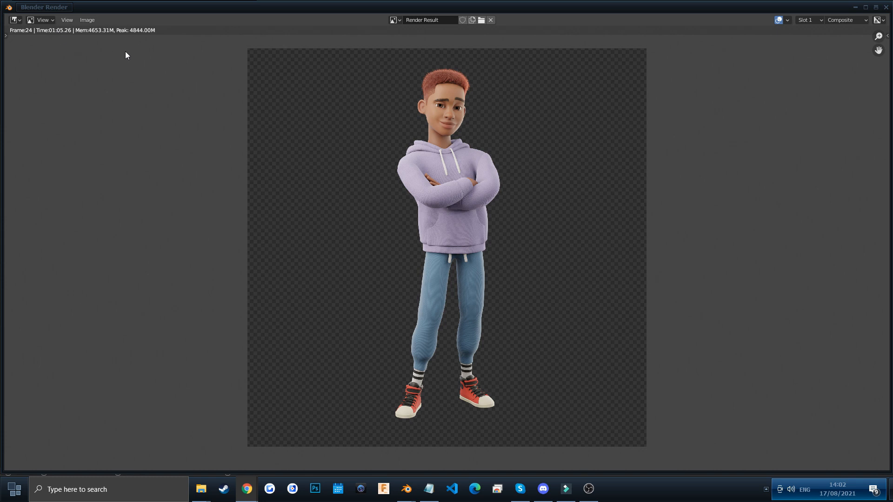
# Examine the rendered character's hair, face and hoodie up close, and look over the full figure
pyautogui.scroll(5, 446, 108)
pyautogui.click(488, 330)
pyautogui.moveTo(520, 113); pyautogui.dragTo(552, 409, button='middle')
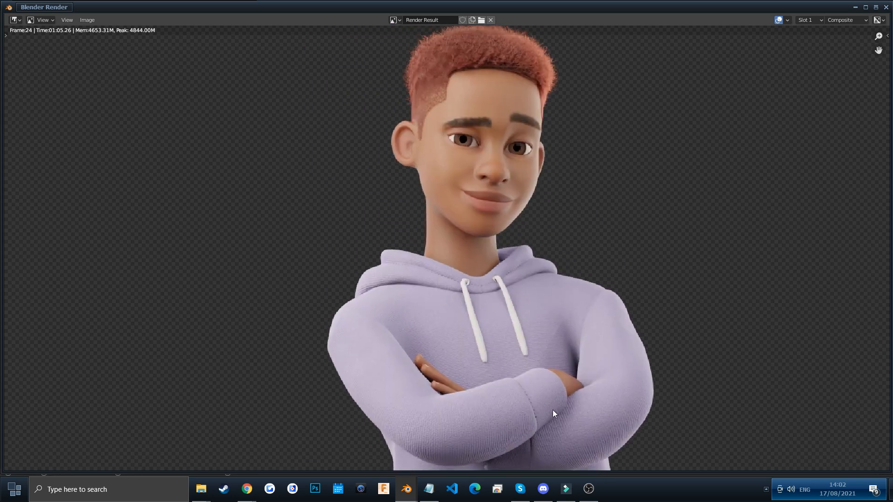
pyautogui.scroll(4, 546, 335)
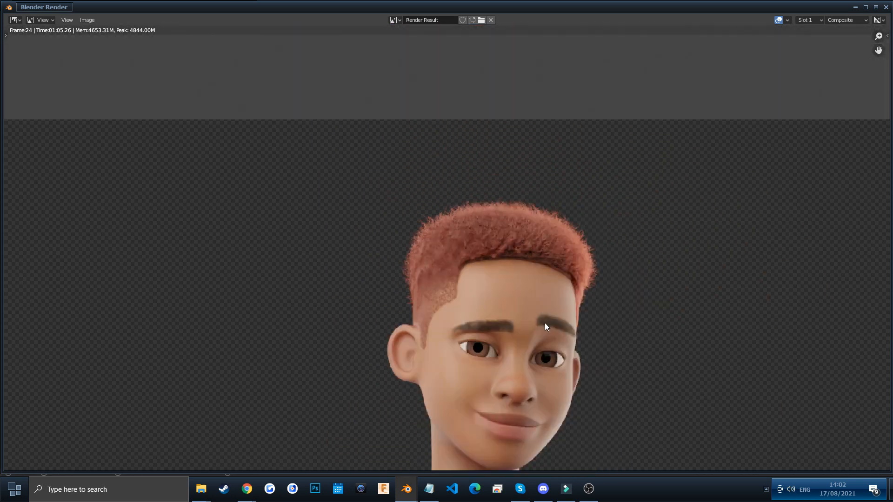
pyautogui.moveTo(552, 307); pyautogui.dragTo(513, 248, button='middle')
pyautogui.scroll(1, 512, 248)
pyautogui.scroll(-4, 513, 240)
pyautogui.moveTo(517, 286); pyautogui.dragTo(512, 234, button='middle')
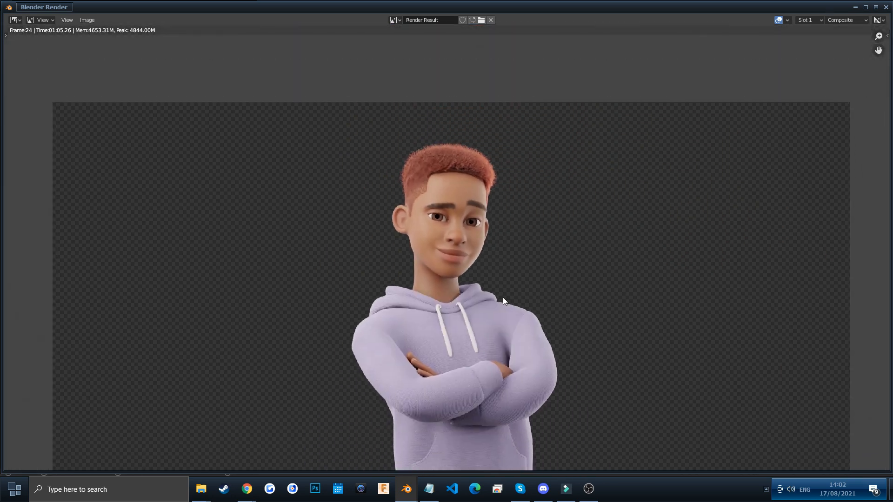
pyautogui.scroll(-2, 478, 247)
pyautogui.moveTo(508, 324); pyautogui.dragTo(523, 242, button='middle')
pyautogui.scroll(-2, 515, 217)
pyautogui.scroll(1, 521, 228)
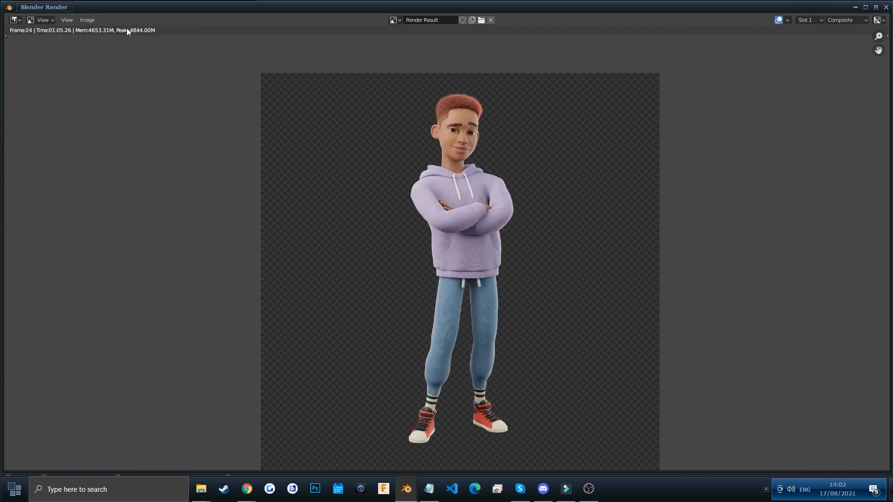
# Save the render as the PNG image "red hair standing confidently.png" in the v2 folder and close the render window
pyautogui.click(86, 20)
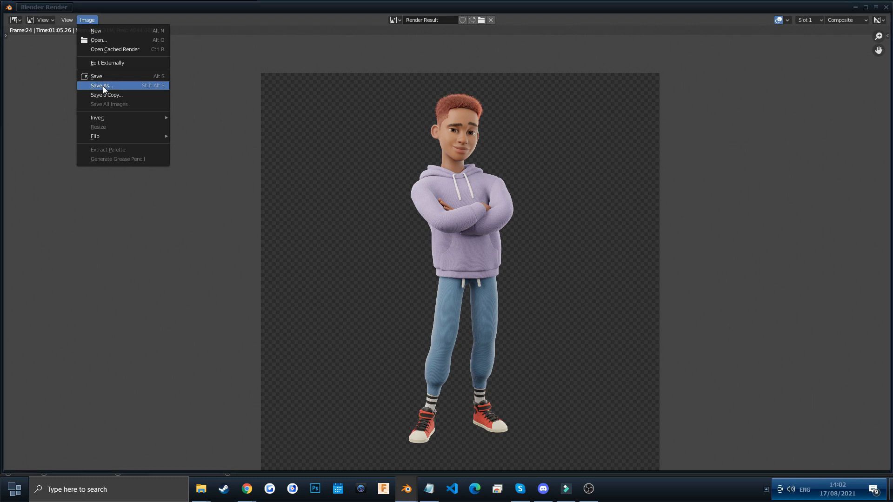
pyautogui.click(102, 85)
pyautogui.click(354, 165)
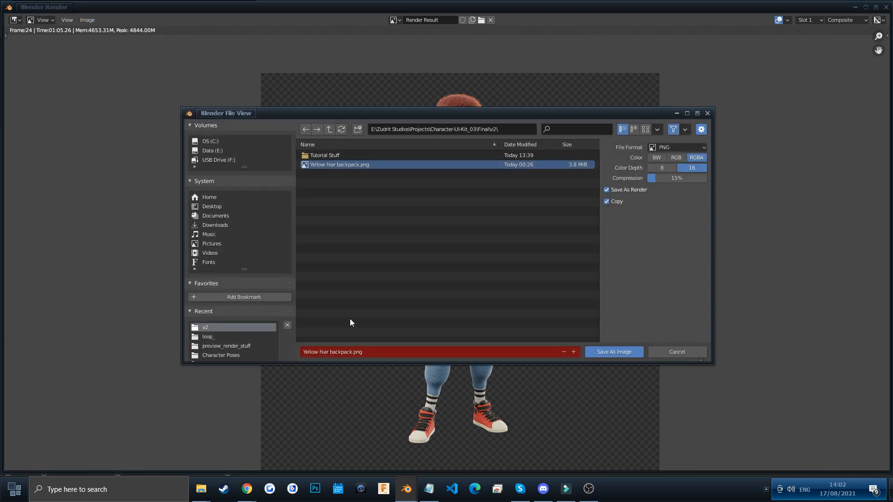
pyautogui.click(343, 352)
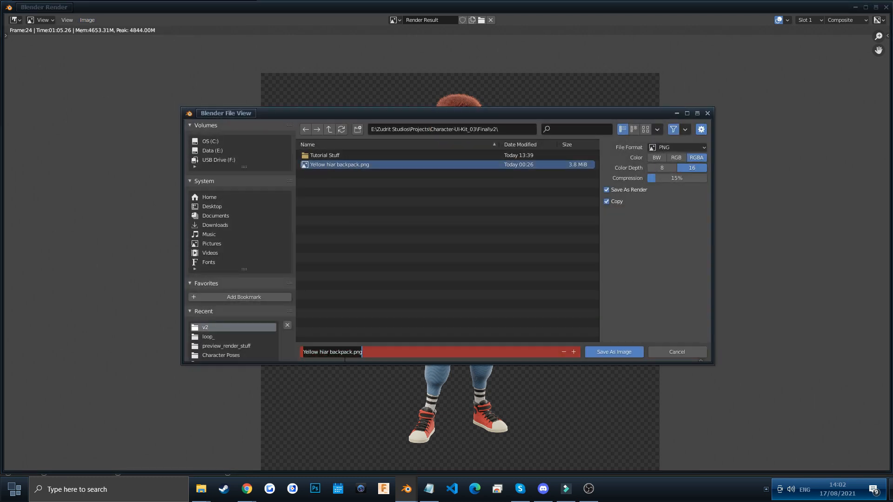
pyautogui.click(345, 356)
pyautogui.moveTo(352, 353); pyautogui.dragTo(227, 337)
pyautogui.write('red h')
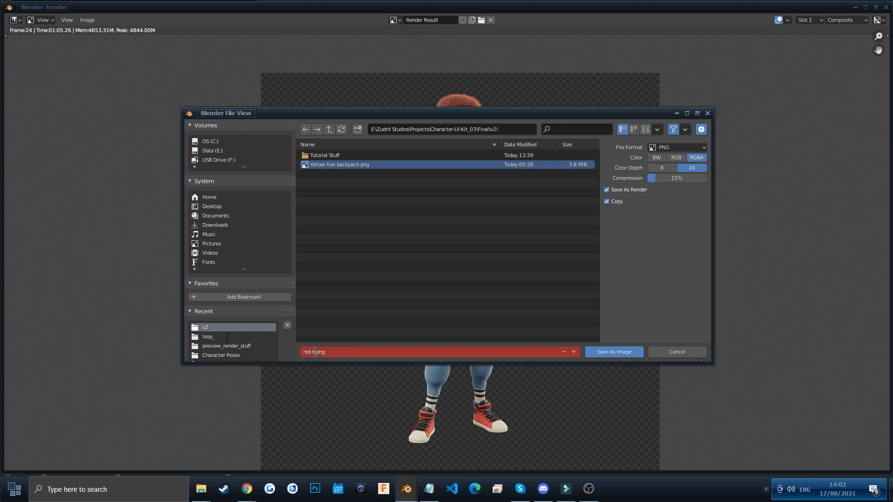
pyautogui.write('air standing confidently')
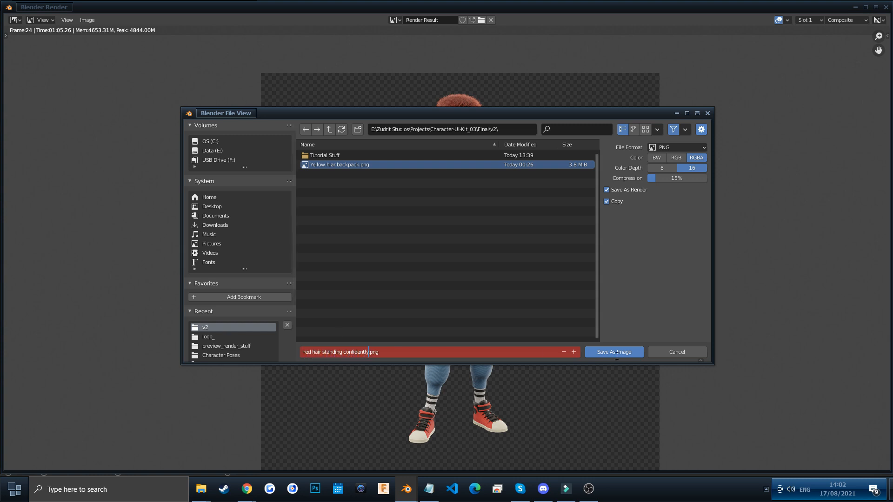
pyautogui.click(614, 352)
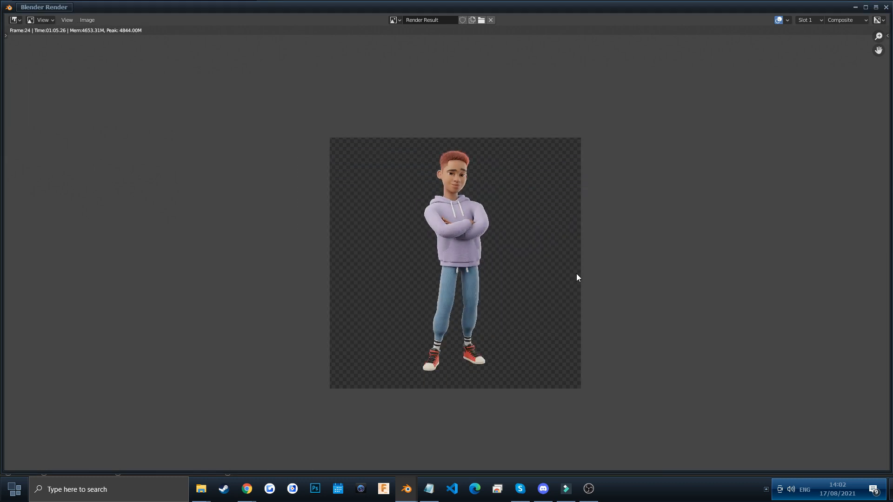
pyautogui.press('Escape')
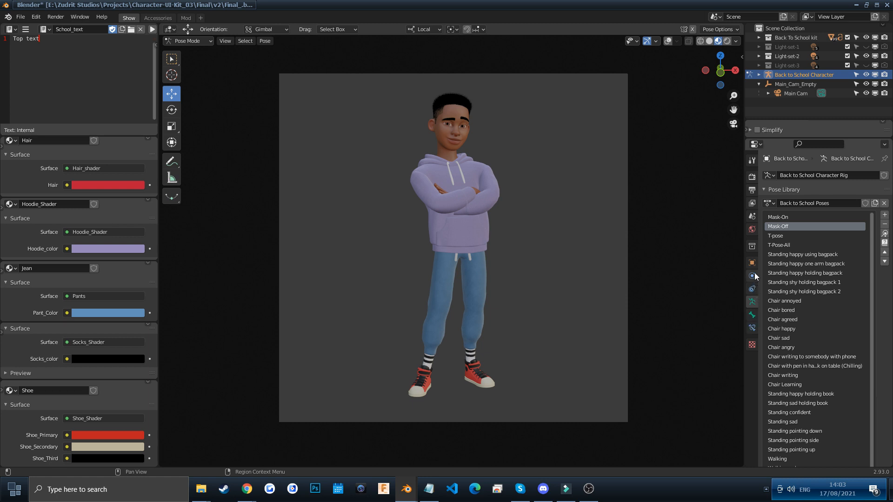
# Set the render output resolution to 4320 px in both X and Y
pyautogui.click(752, 190)
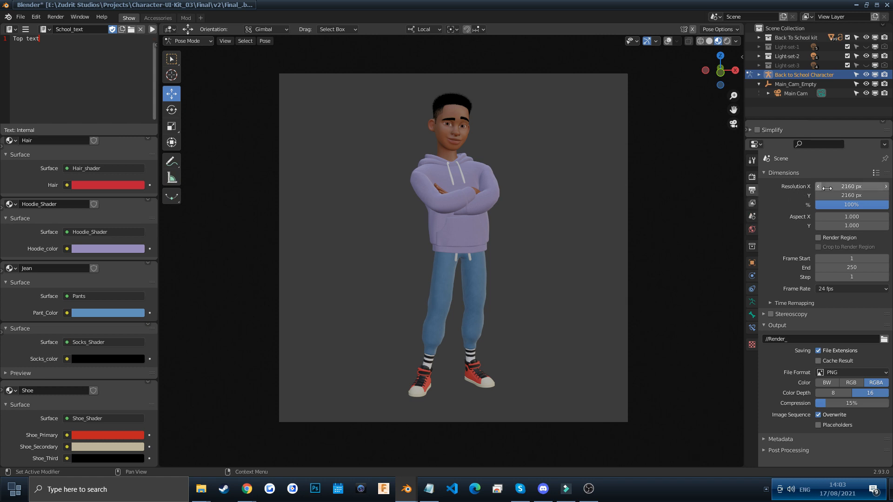
pyautogui.click(847, 187)
pyautogui.click(846, 186)
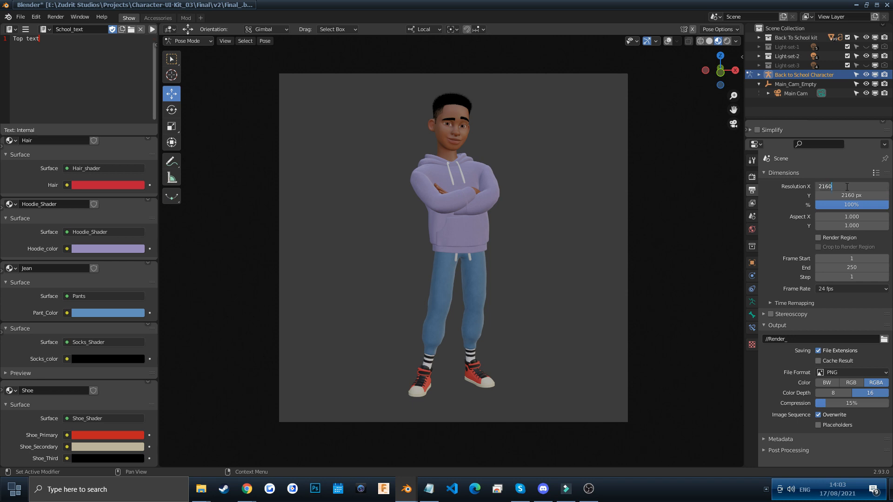
pyautogui.moveTo(846, 187); pyautogui.dragTo(790, 182)
pyautogui.write('4320')
pyautogui.press('Tab')
pyautogui.write('4320')
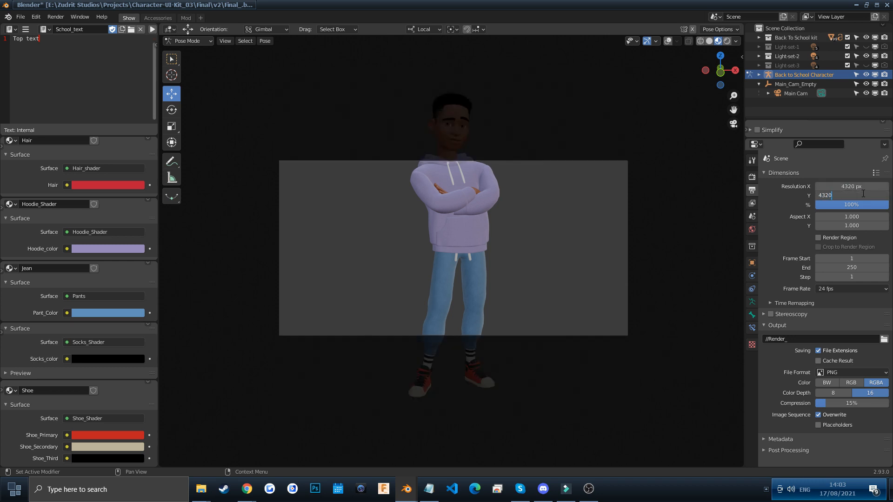
pyautogui.press('Return')
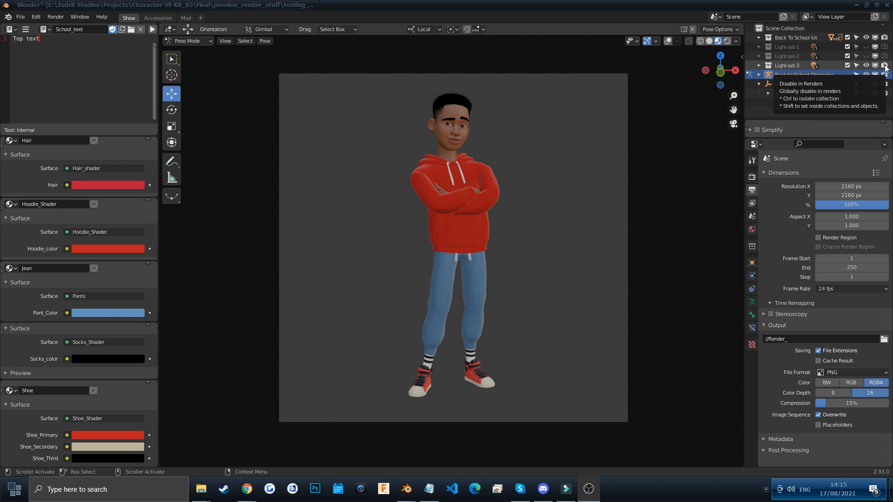
# Switch the lighting from Light-set-3 to Light-set-2, enabling Light-set-2 in both the viewport and renders
pyautogui.click(866, 66)
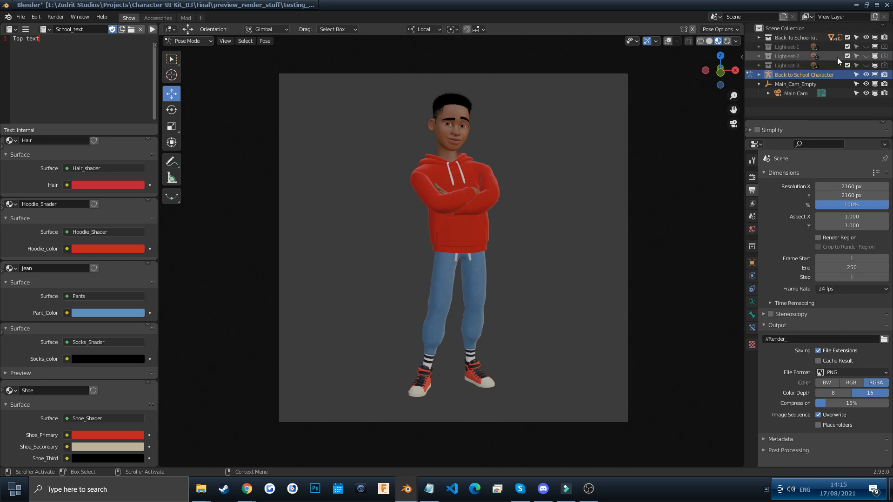
pyautogui.click(866, 56)
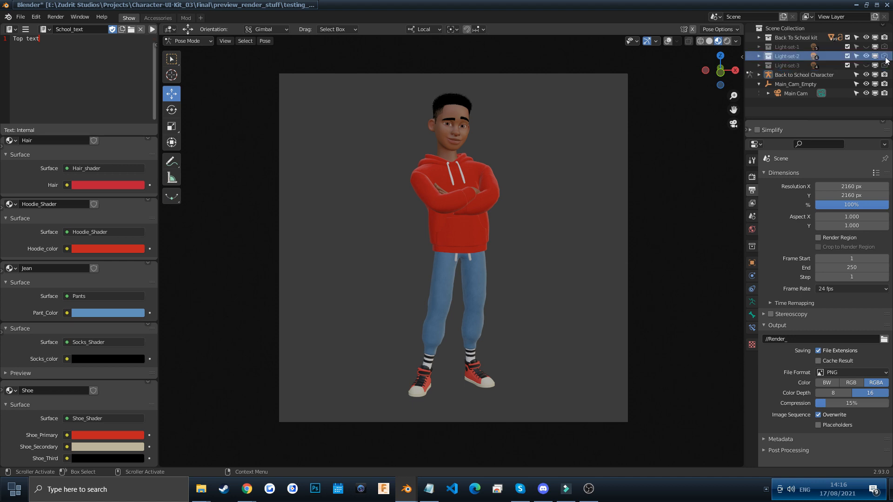
pyautogui.click(884, 58)
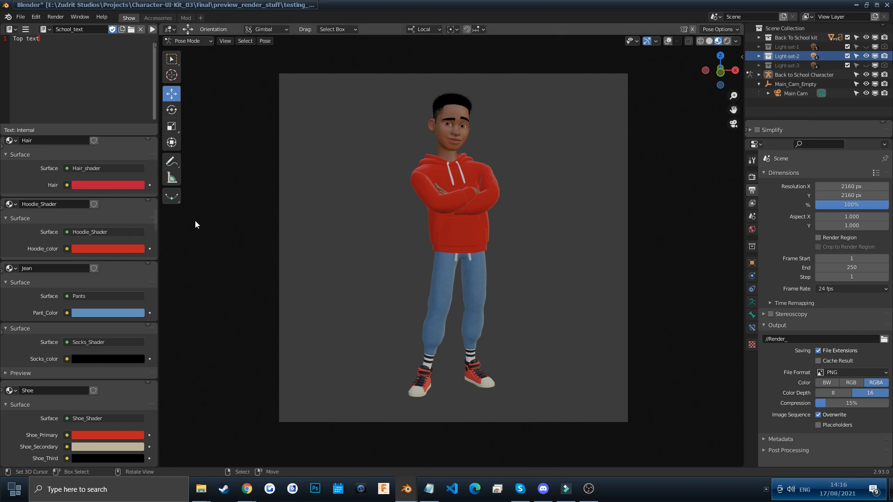
pyautogui.click(867, 66)
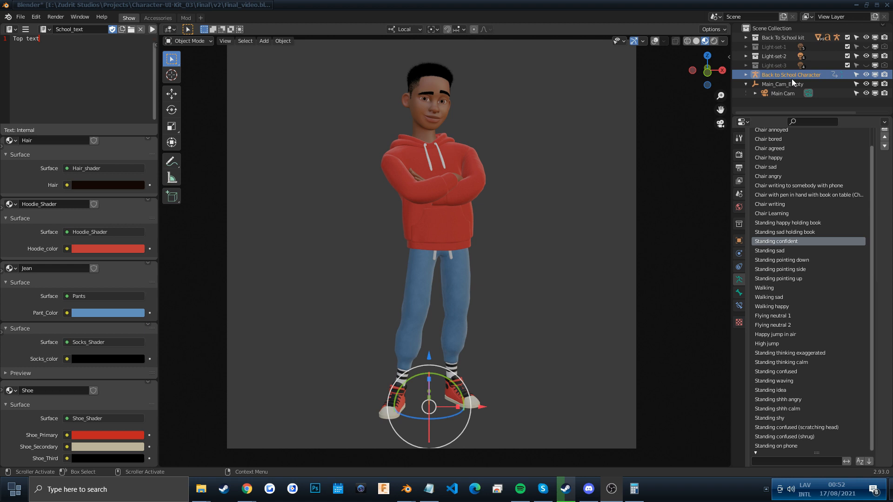
# Unlock the Z rotation of Main_Cam_Empty and rotate it about its local Y axis to orbit the camera around the character
pyautogui.click(775, 85)
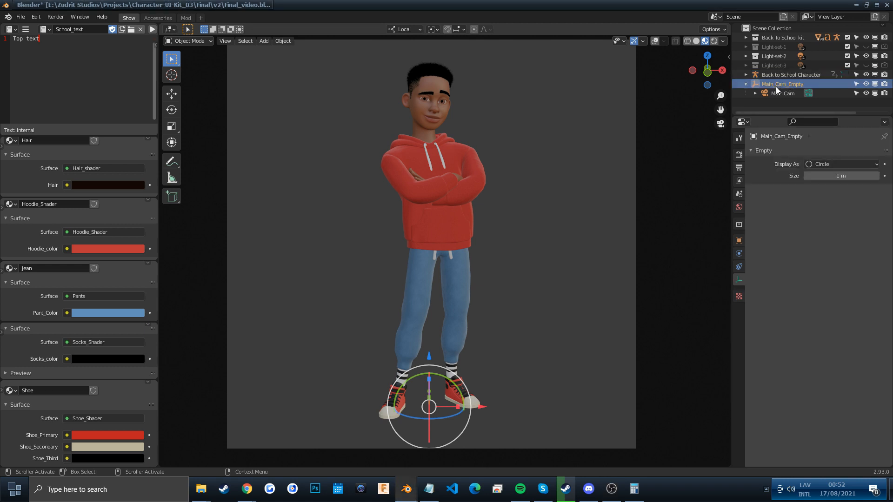
pyautogui.press('n')
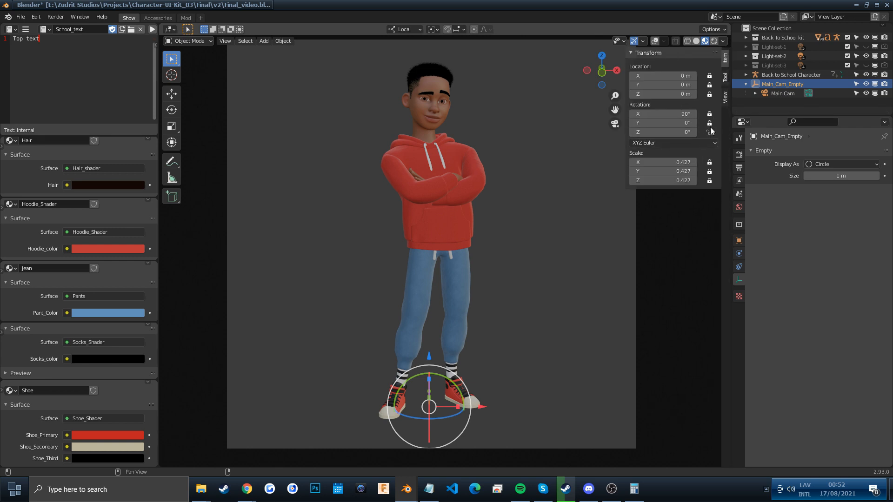
pyautogui.moveTo(662, 112); pyautogui.dragTo(781, 132)
pyautogui.press('r')
pyautogui.press('y')
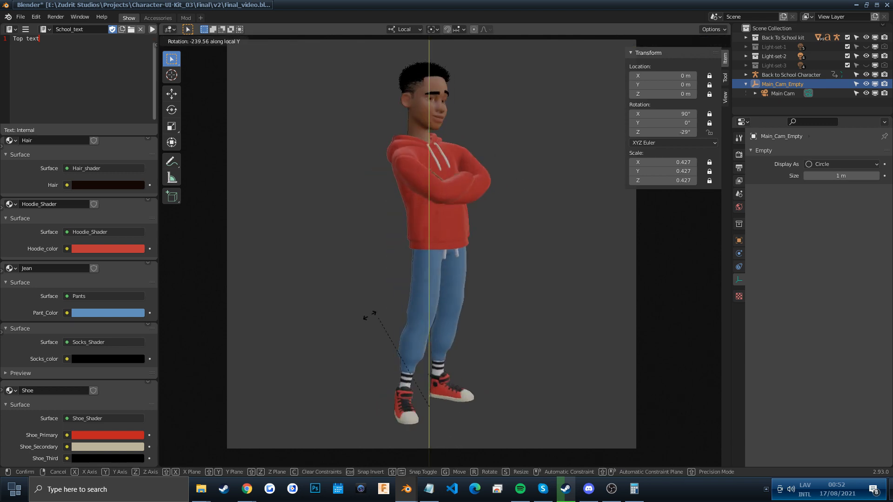
pyautogui.click(423, 315)
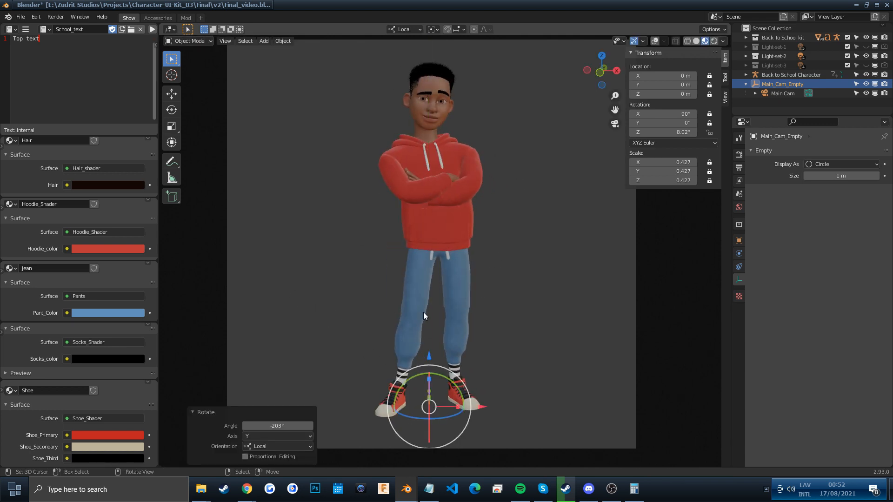
# Reset the Z rotation of Main_Cam_Empty to 0°
pyautogui.click(667, 132)
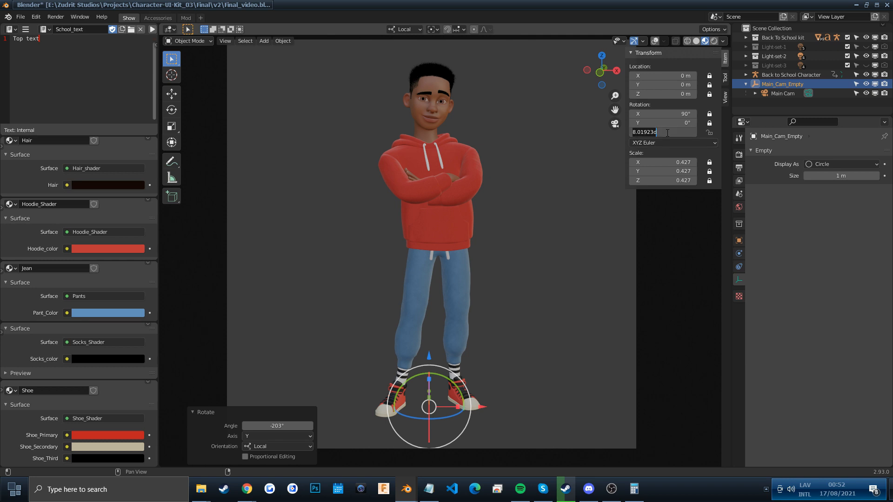
pyautogui.press('Return')
pyautogui.click(666, 133)
pyautogui.write('0')
pyautogui.press('Return')
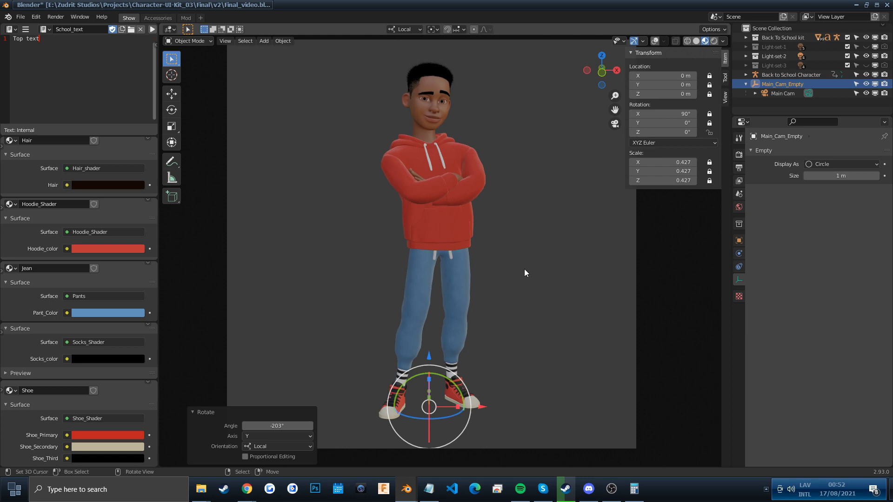
pyautogui.click(526, 284)
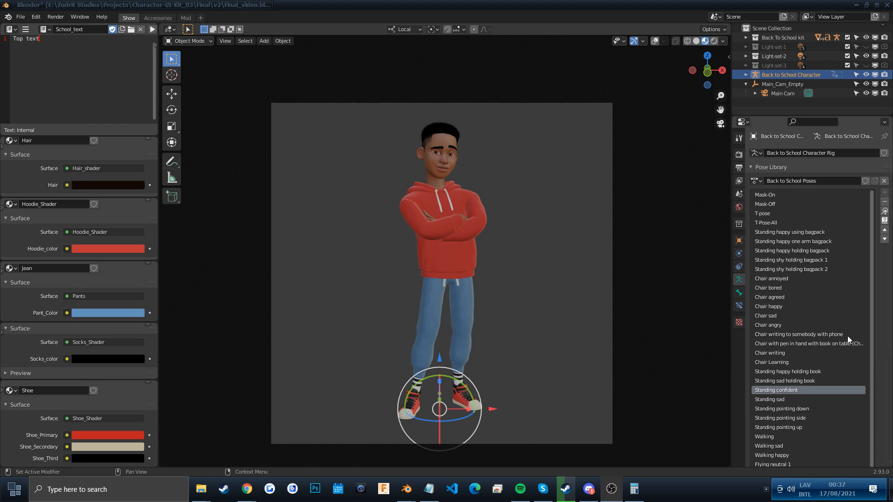
# Browse the Back to School Poses library and apply the T-pose to the character
pyautogui.scroll(-4, 881, 329)
pyautogui.scroll(4, 881, 328)
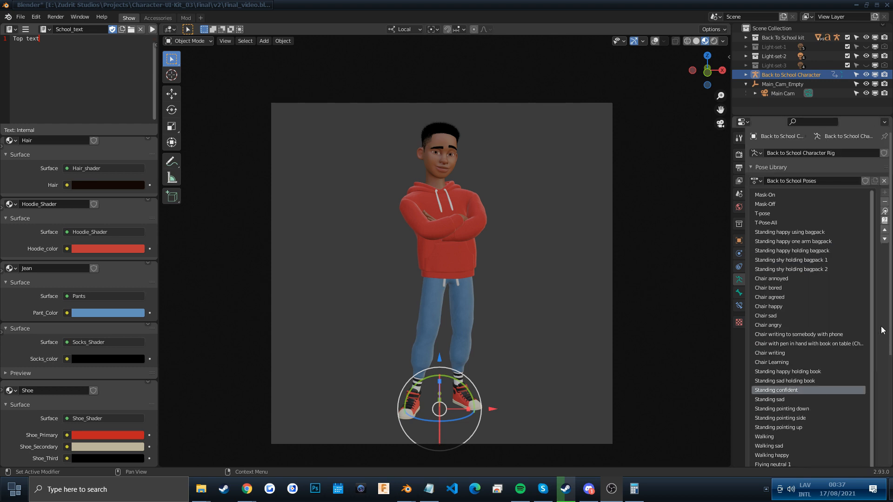
pyautogui.scroll(-4, 881, 331)
pyautogui.scroll(2, 881, 332)
pyautogui.scroll(-3, 847, 318)
pyautogui.scroll(3, 846, 318)
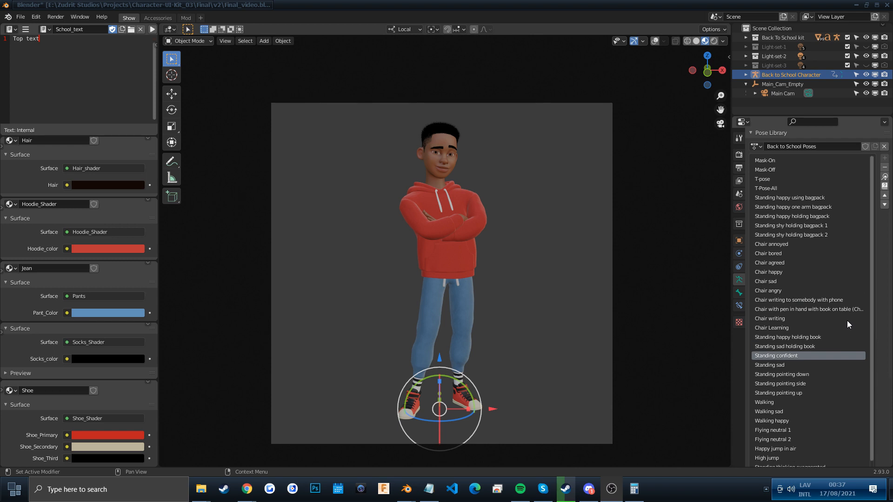
pyautogui.scroll(-3, 846, 320)
pyautogui.scroll(3, 886, 402)
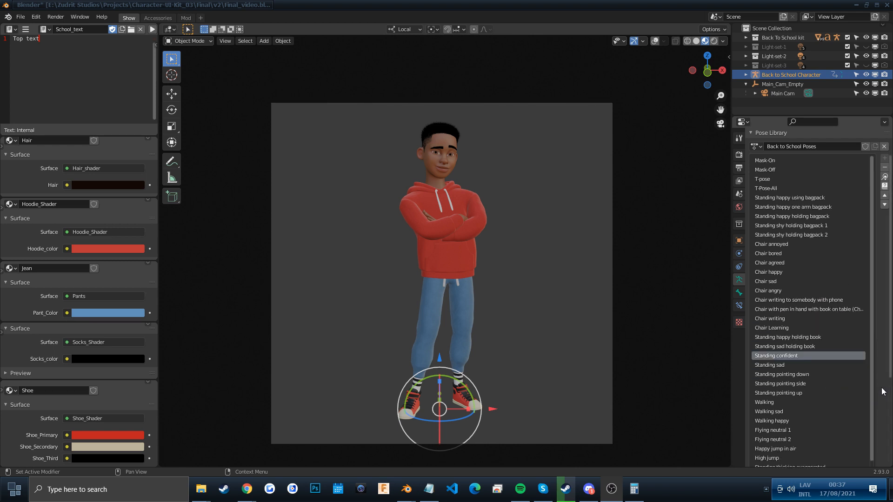
pyautogui.scroll(2, 883, 386)
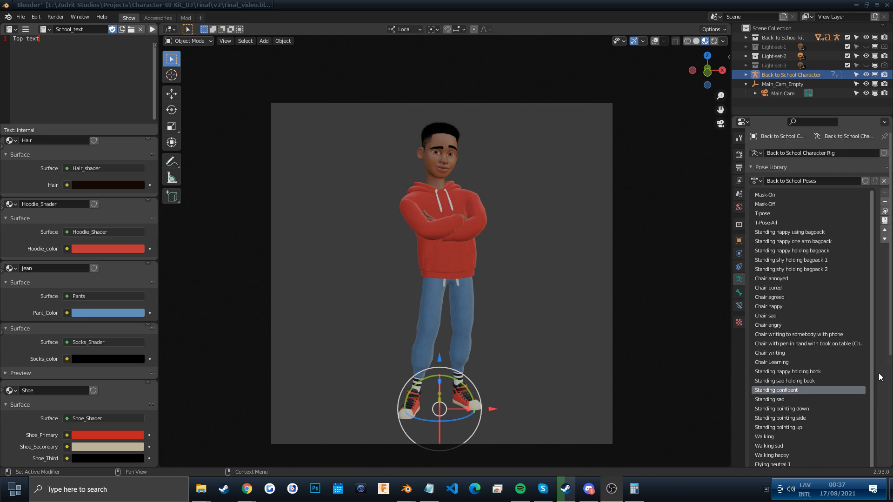
pyautogui.click(769, 215)
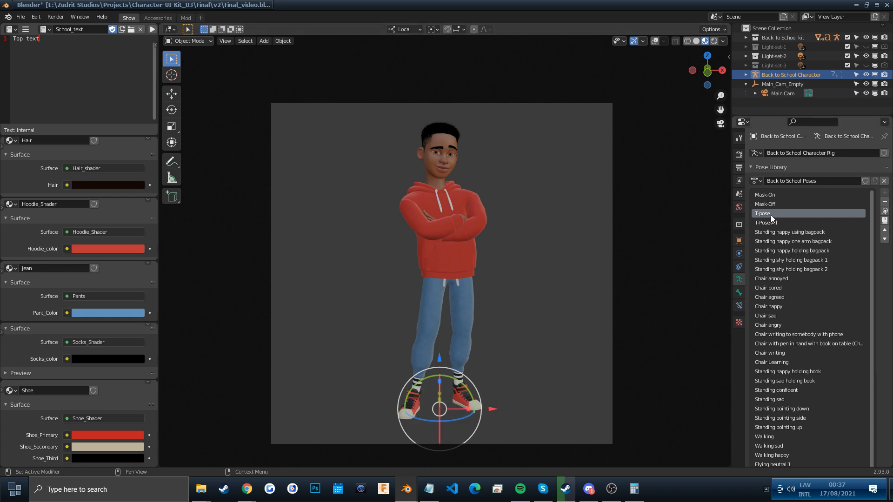
pyautogui.click(885, 211)
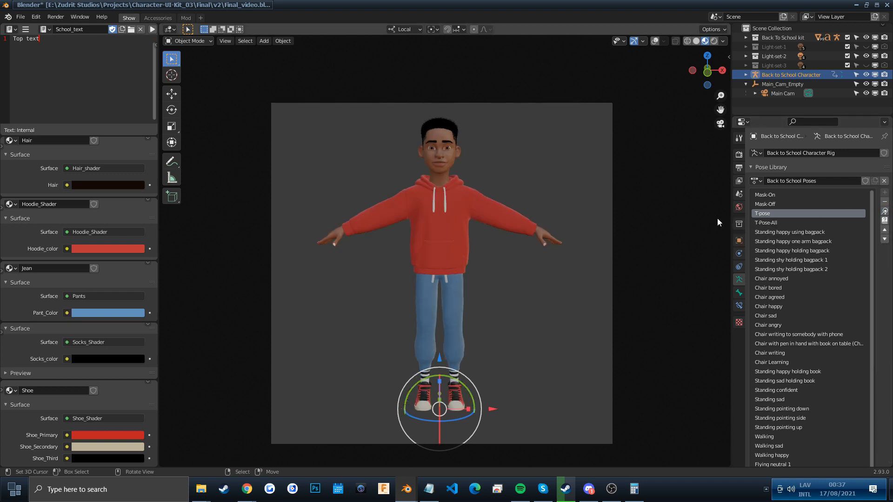
# Show the rig controls in the viewport and switch to Pose Mode with the box-shaped torso control selected
pyautogui.click(656, 42)
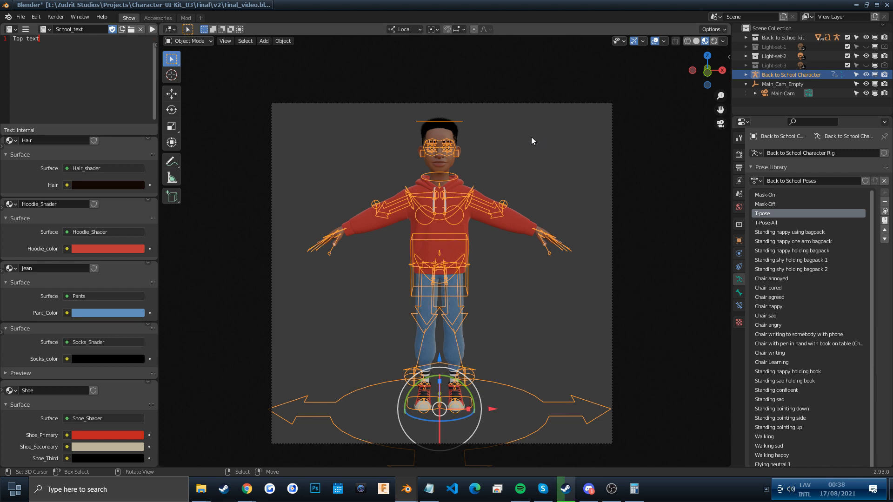
pyautogui.click(205, 42)
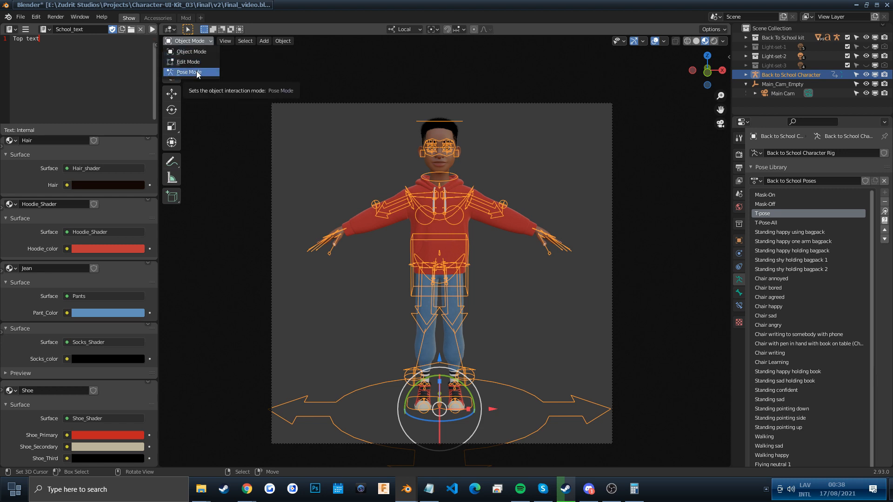
pyautogui.click(193, 41)
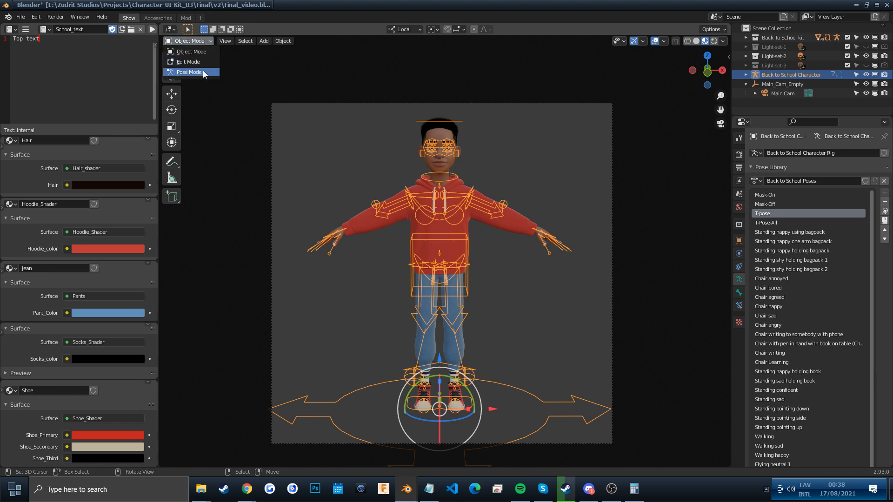
pyautogui.click(202, 72)
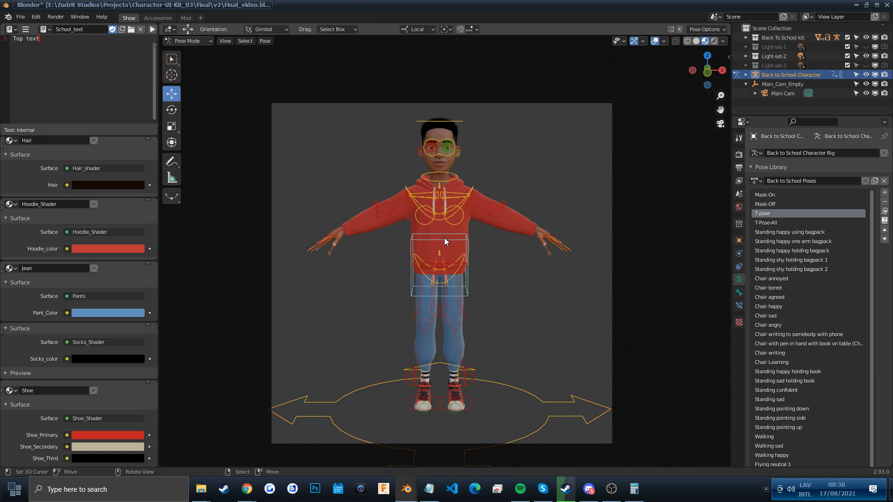
pyautogui.click(450, 248)
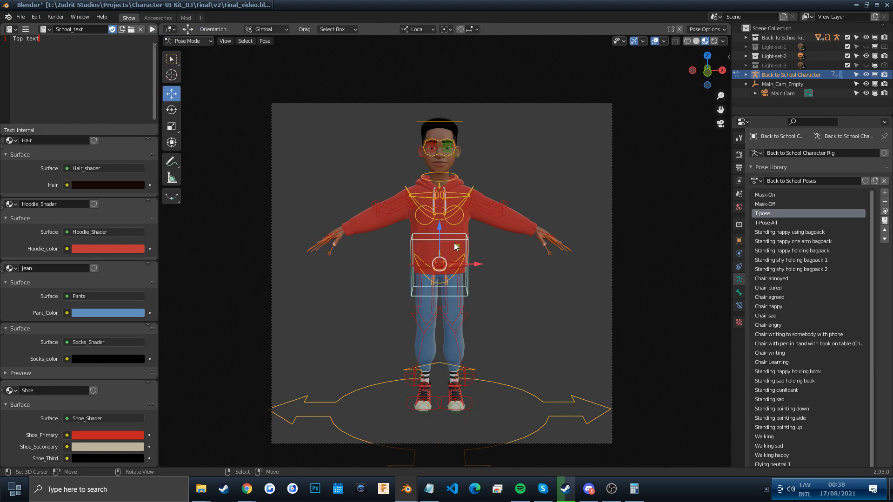
# Return to Object Mode, deselect and reselect the character rig, and switch it back to Pose Mode
pyautogui.click(188, 41)
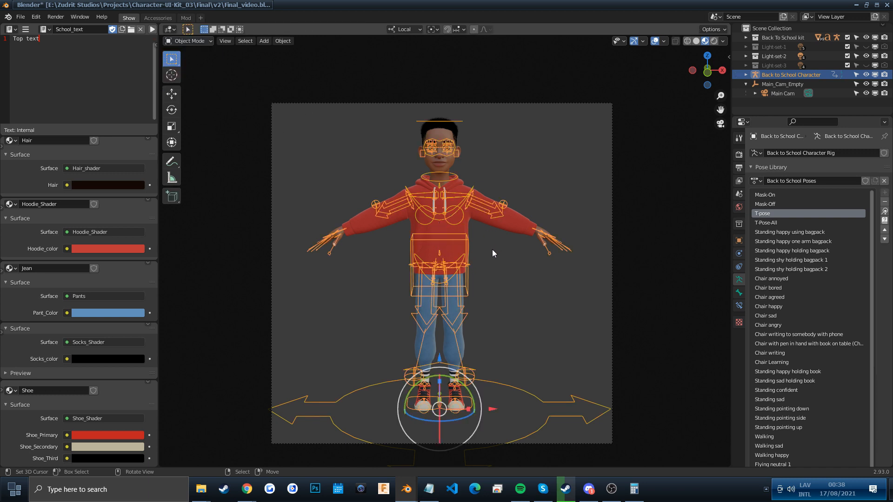
pyautogui.click(475, 250)
pyautogui.click(466, 241)
pyautogui.click(474, 249)
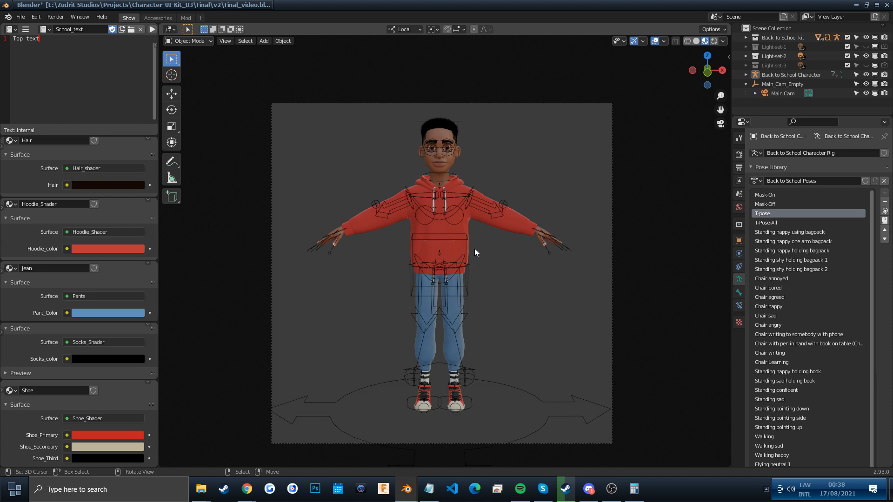
pyautogui.click(468, 245)
pyautogui.hotkey('ctrl', 'Tab')
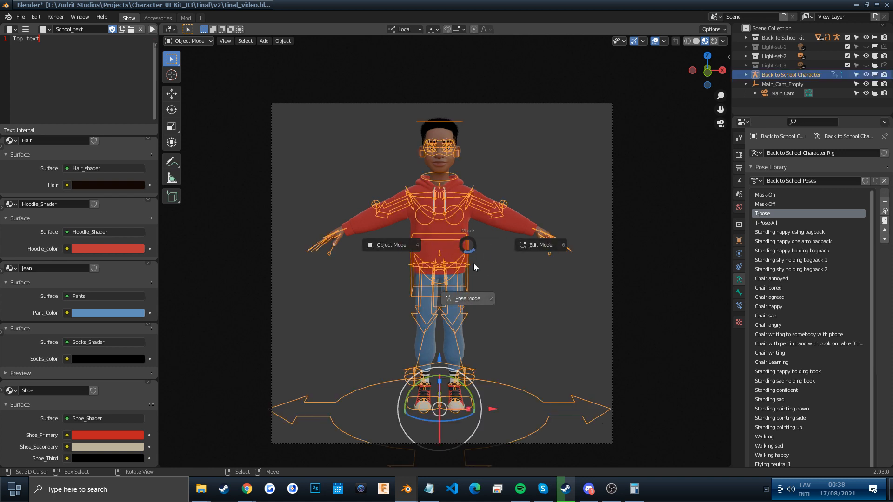
pyautogui.click(468, 298)
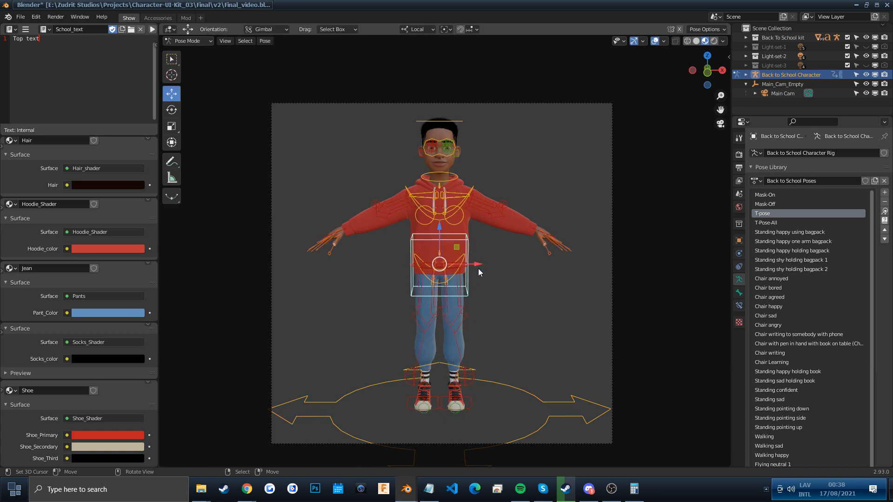
# Select the curved chest control and try moving it freely to shift the character's upper body
pyautogui.scroll(1, 459, 202)
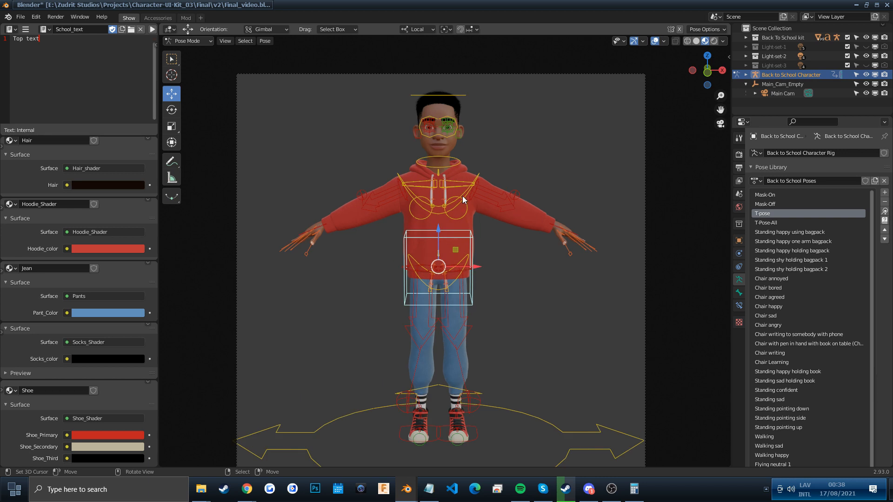
pyautogui.click(462, 196)
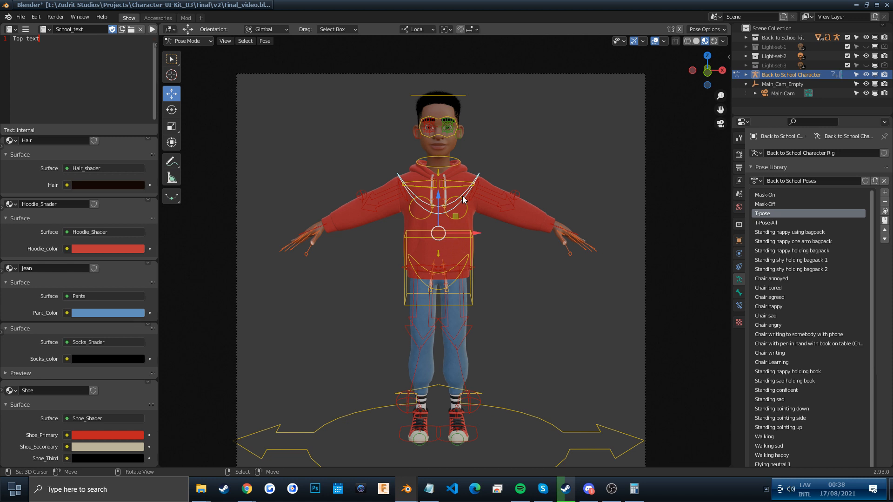
pyautogui.press('g')
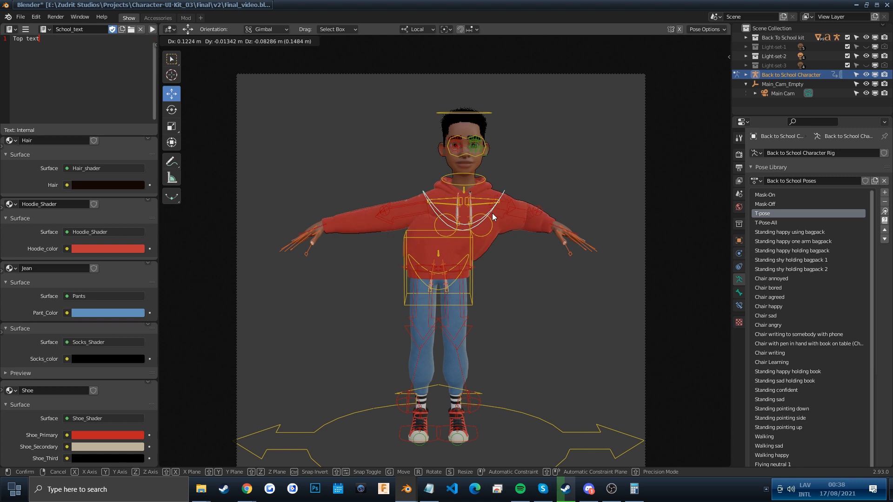
pyautogui.rightClick(492, 213)
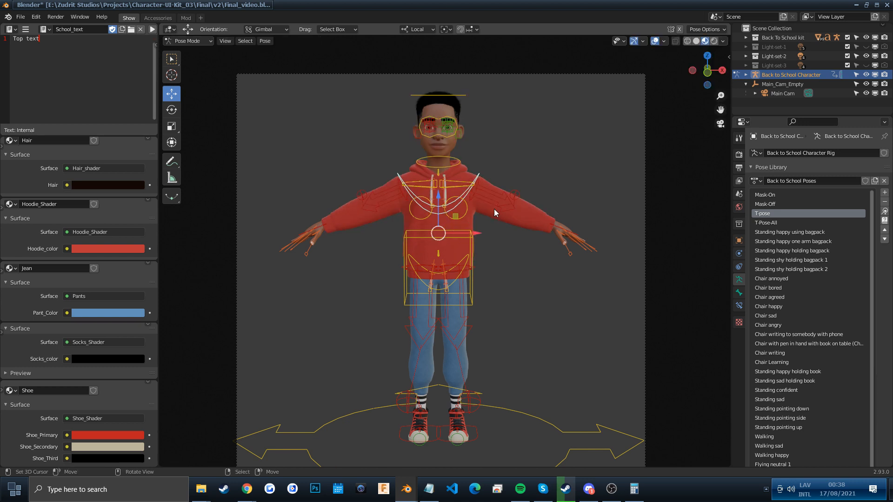
# Enable Simplify in the Cycles render settings and check the character's head and hair up close in the viewport
pyautogui.click(738, 154)
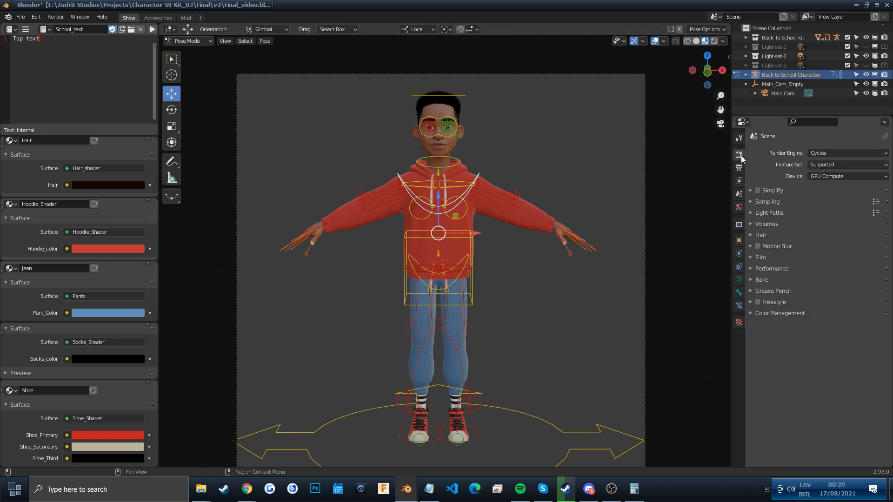
pyautogui.click(759, 191)
pyautogui.scroll(4, 495, 137)
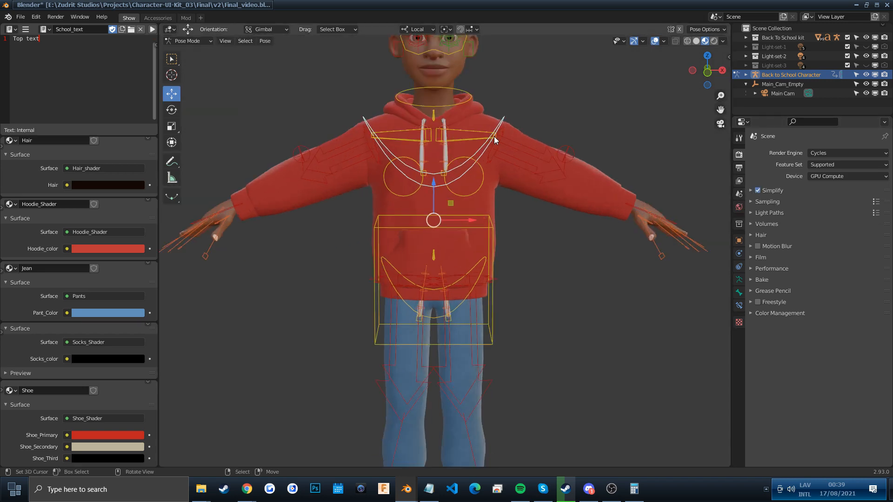
pyautogui.keyDown('shift'); pyautogui.moveTo(508, 132); pyautogui.dragTo(524, 335); pyautogui.keyUp('shift')
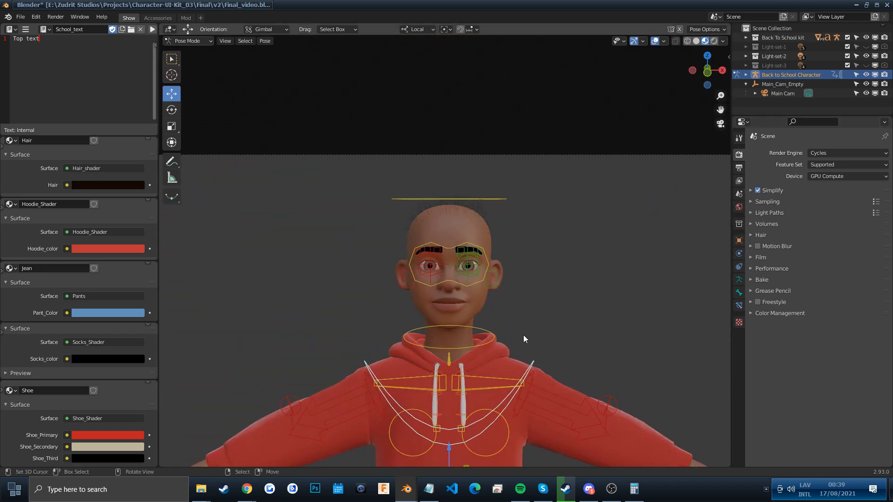
pyautogui.scroll(4, 523, 339)
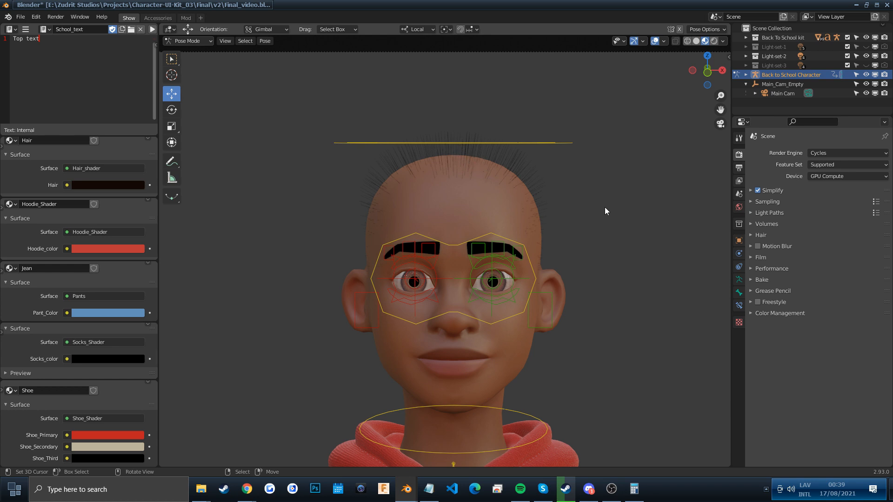
pyautogui.press('Home')
pyautogui.keyDown('shift'); pyautogui.moveTo(571, 216); pyautogui.dragTo(570, 185, button='middle'); pyautogui.keyUp('shift')
pyautogui.scroll(1, 554, 194)
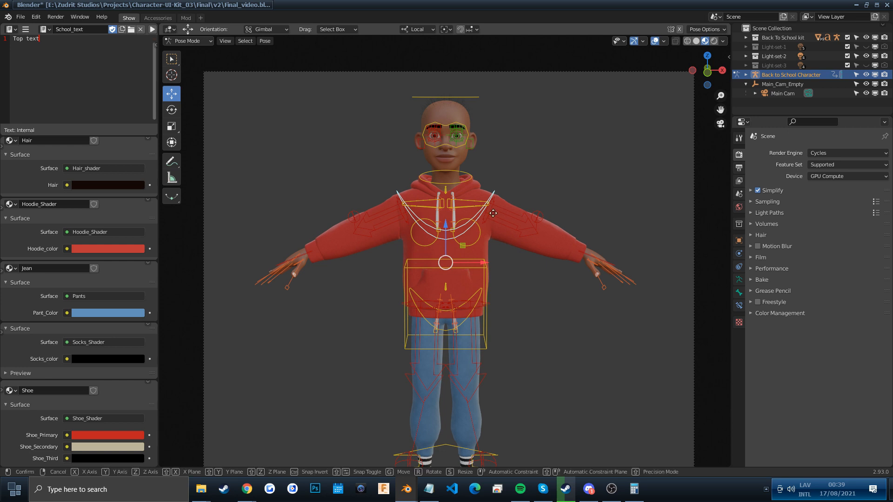
# Try moving the selected curved chest control freely with Simplify enabled, and cancel the move
pyautogui.press('g')
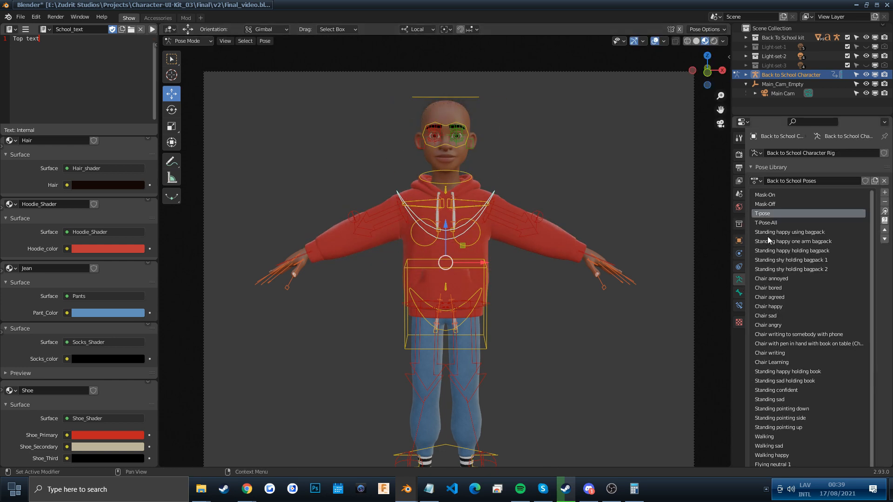
pyautogui.click(739, 155)
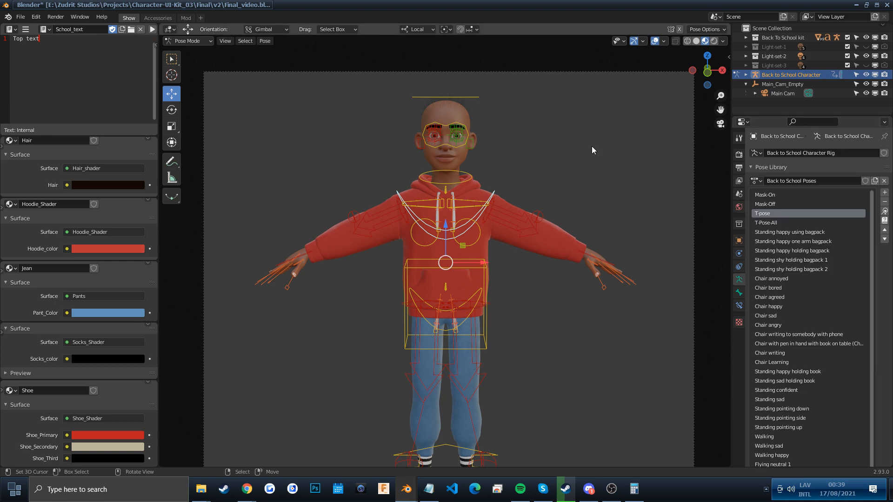
pyautogui.press('g')
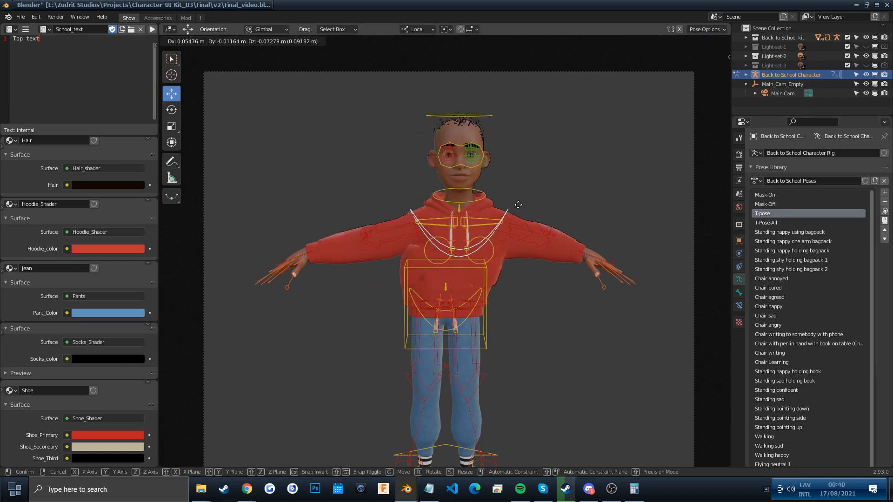
pyautogui.press('Escape')
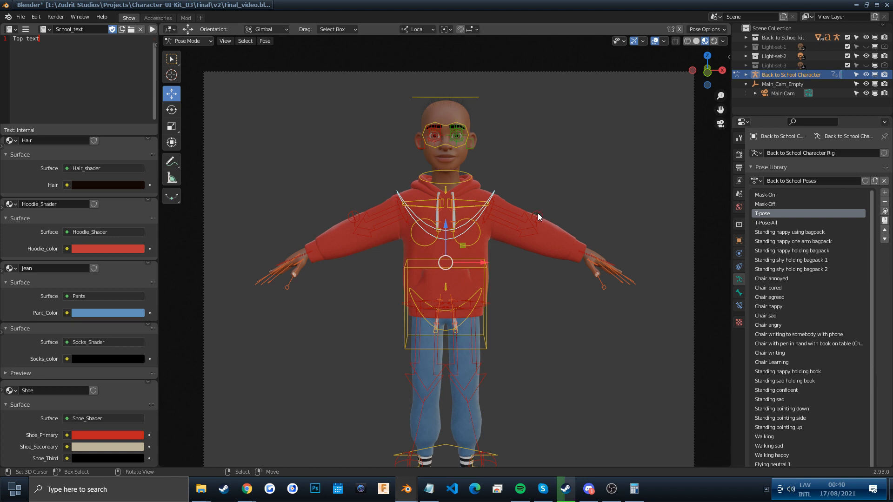
# Show the selected torso control's transform properties and try out different location and scale values
pyautogui.press('n')
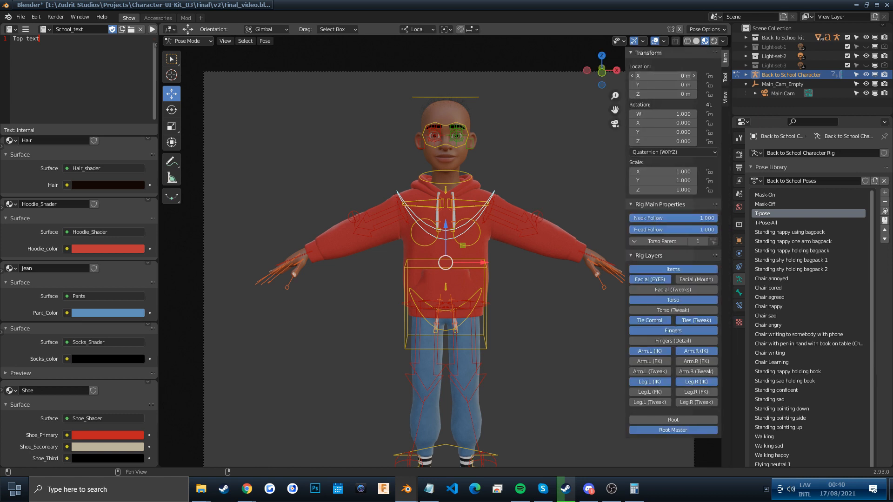
pyautogui.moveTo(663, 76); pyautogui.dragTo(662, 114)
pyautogui.rightClick(663, 76)
pyautogui.rightClick(663, 84)
pyautogui.rightClick(662, 113)
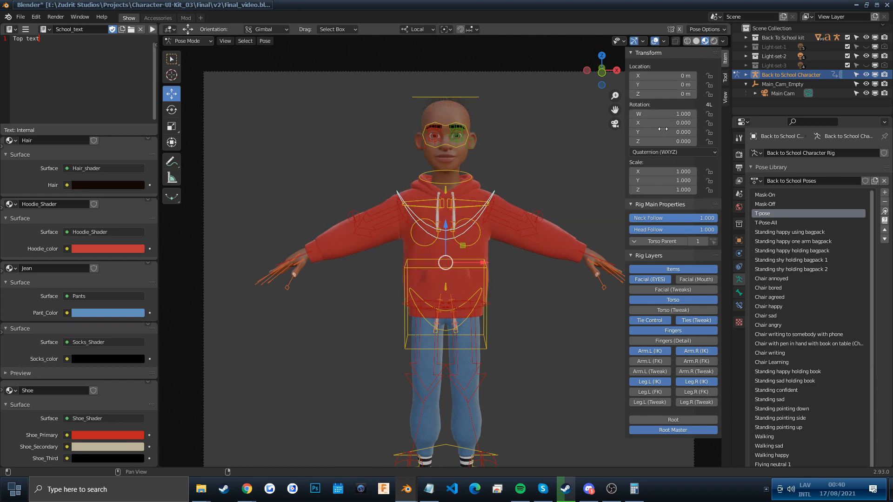
pyautogui.moveTo(670, 171); pyautogui.dragTo(744, 181)
pyautogui.rightClick(664, 171)
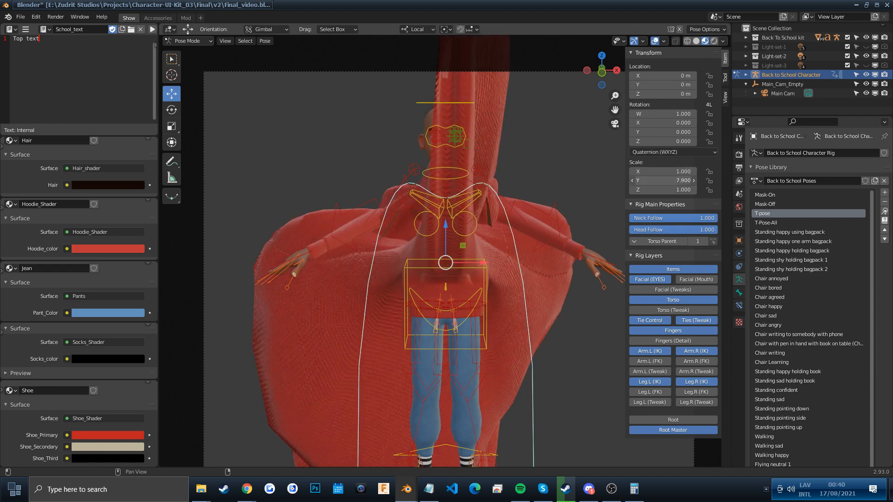
pyautogui.rightClick(668, 182)
pyautogui.moveTo(663, 75)
pyautogui.mouseDown()
pyautogui.moveTo(651, 76)
pyautogui.moveTo(671, 75)
pyautogui.mouseUp()
pyautogui.rightClick(663, 76)
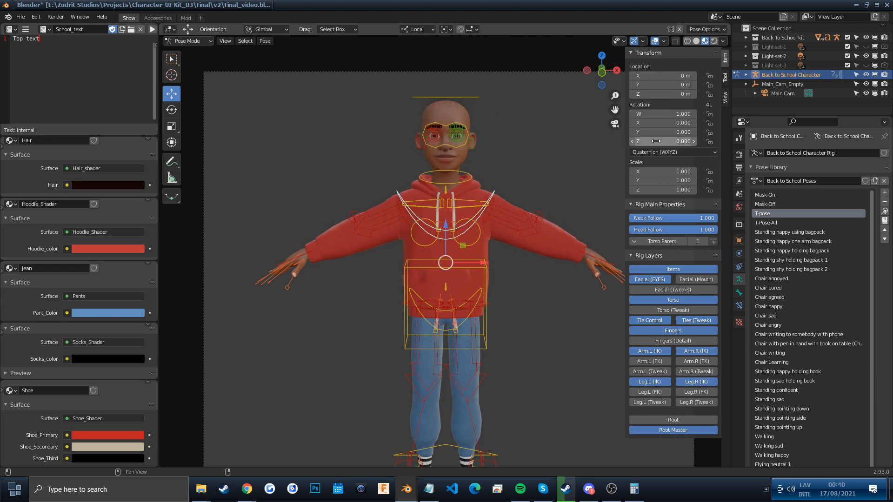
# Toggle the Facial (Tweaks) rig layer on and off, and reset the shifted torso control's X location to 0
pyautogui.click(672, 290)
pyautogui.click(671, 289)
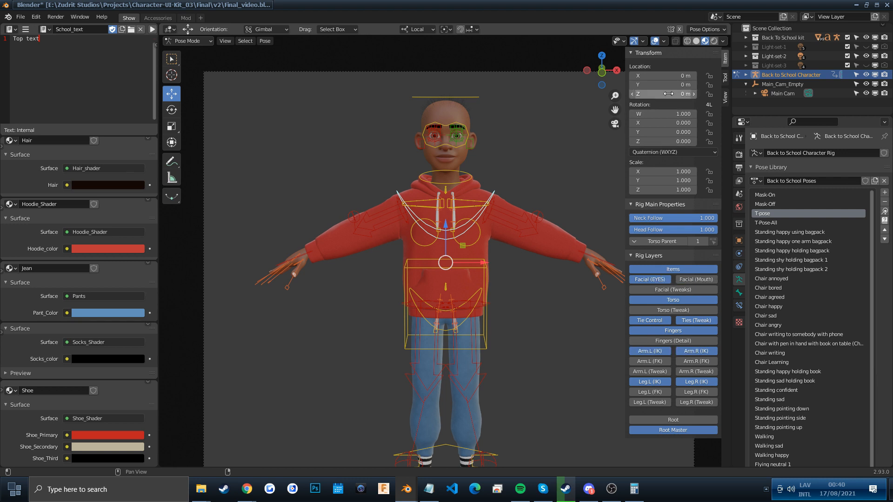
pyautogui.moveTo(665, 75)
pyautogui.mouseDown()
pyautogui.moveTo(649, 76)
pyautogui.moveTo(683, 76)
pyautogui.moveTo(664, 73)
pyautogui.mouseUp()
pyautogui.rightClick(664, 73)
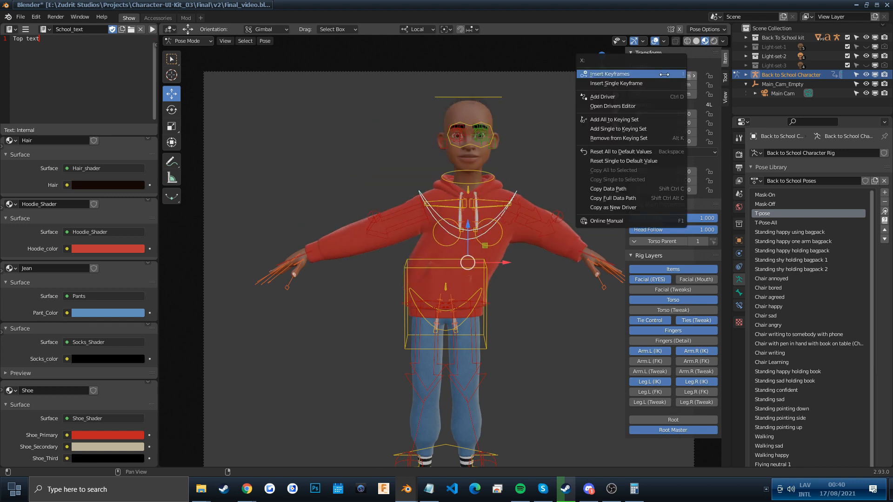
pyautogui.press('Escape')
pyautogui.click(667, 75)
pyautogui.write('0')
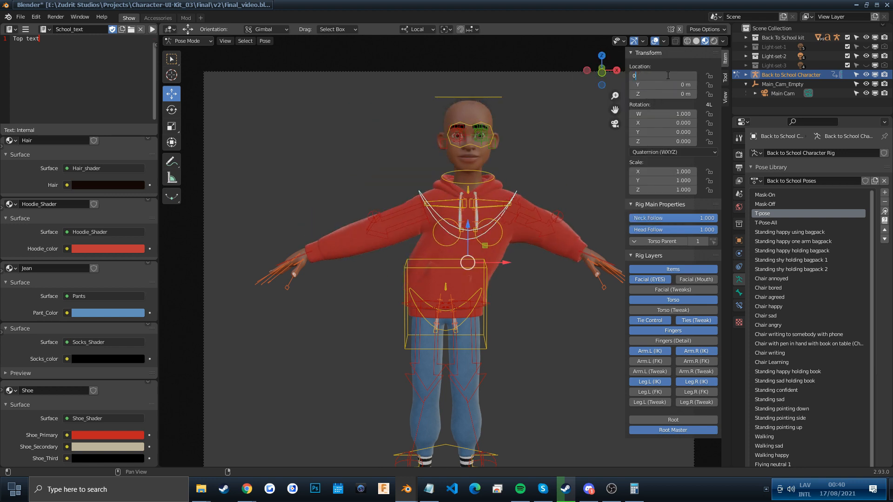
pyautogui.press('Return')
pyautogui.press('n')
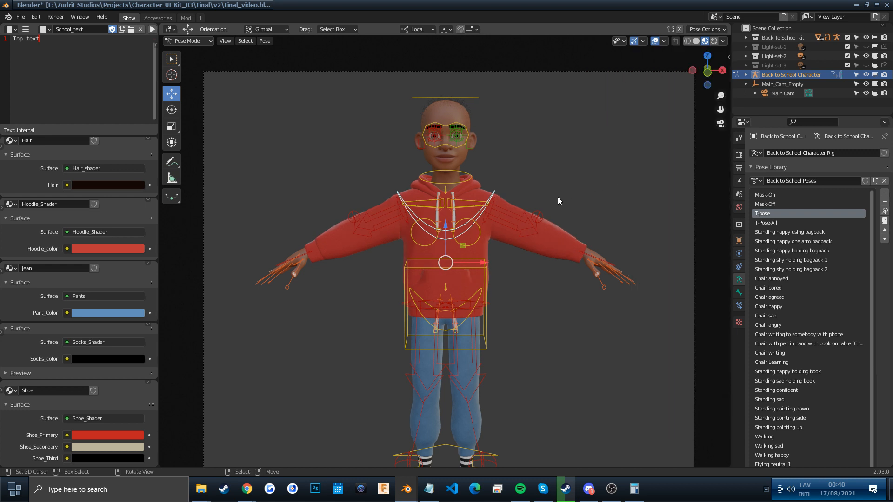
# Try moving the selected torso control freely and along its local X, Z and Y axes
pyautogui.press('g')
pyautogui.rightClick(563, 209)
pyautogui.press('g')
pyautogui.press('x')
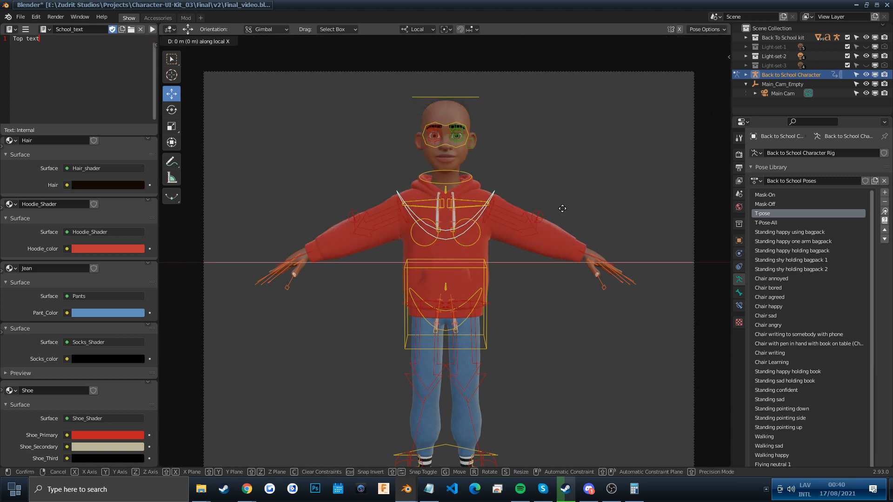
pyautogui.rightClick(569, 211)
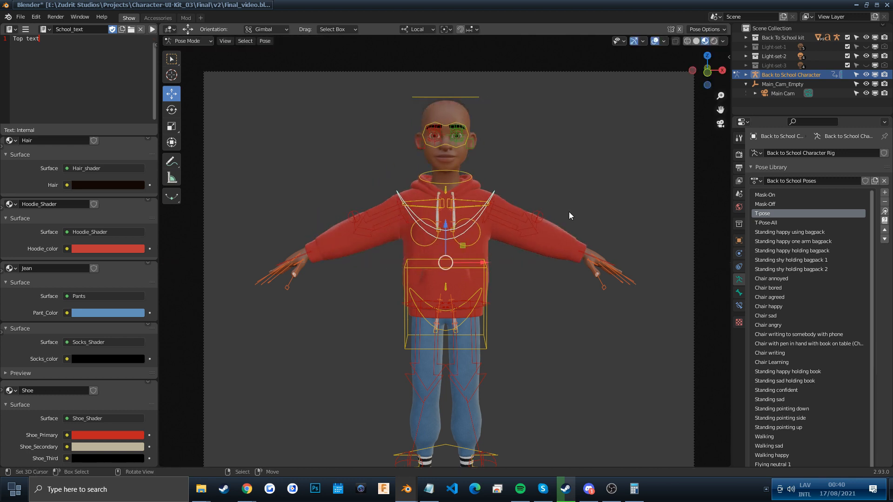
pyautogui.press('g')
pyautogui.press('z')
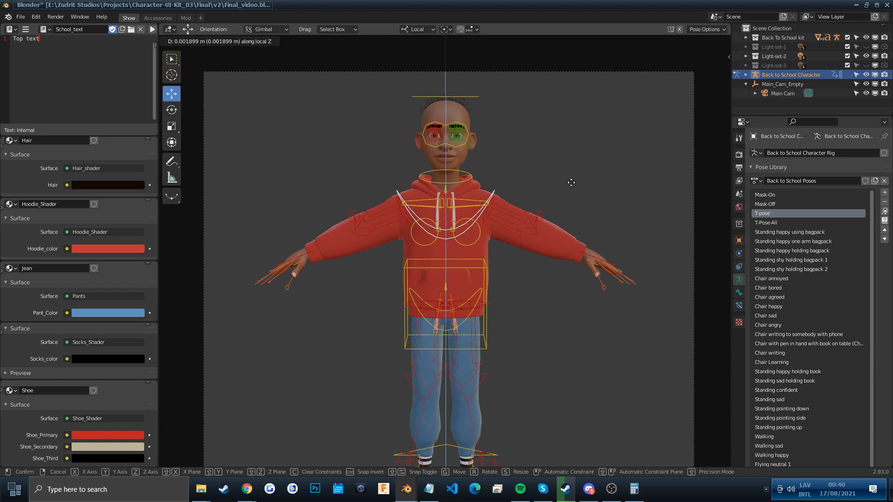
pyautogui.press('y')
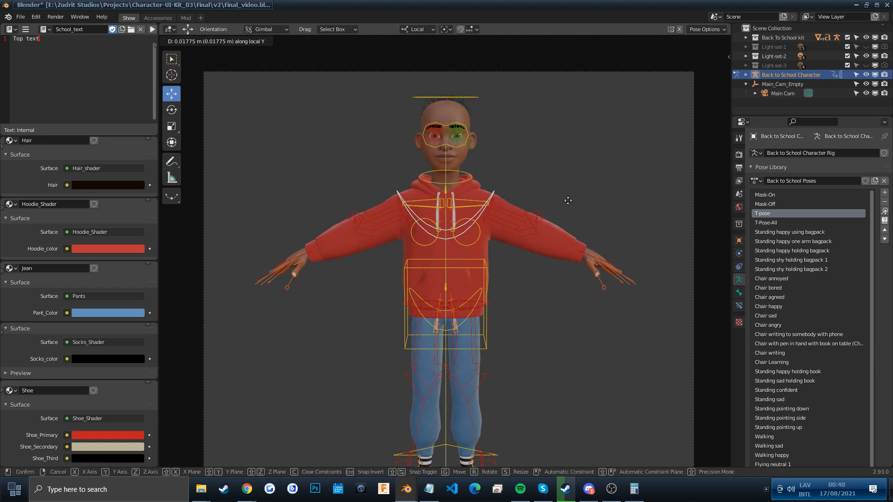
pyautogui.rightClick(559, 200)
# Select the control under the character's left foot and frame the view on it
pyautogui.scroll(-2, 720, 319)
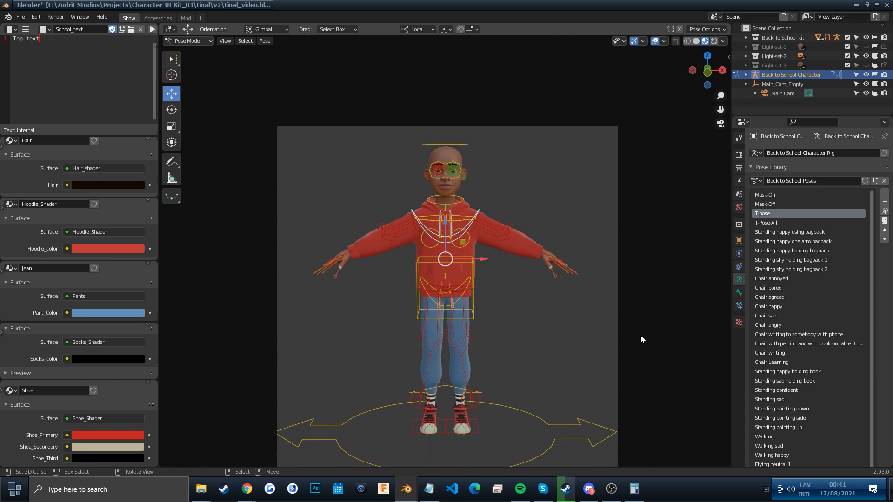
pyautogui.keyDown('shift'); pyautogui.moveTo(626, 331); pyautogui.dragTo(632, 272, button='middle'); pyautogui.keyUp('shift')
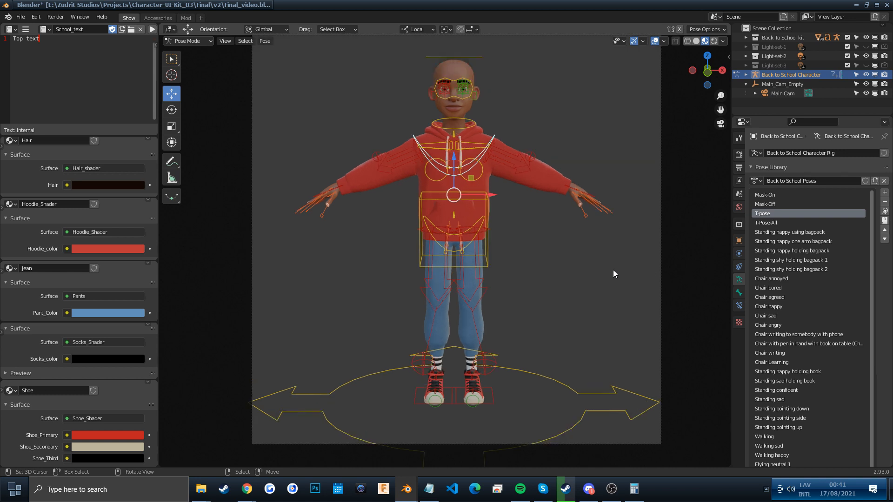
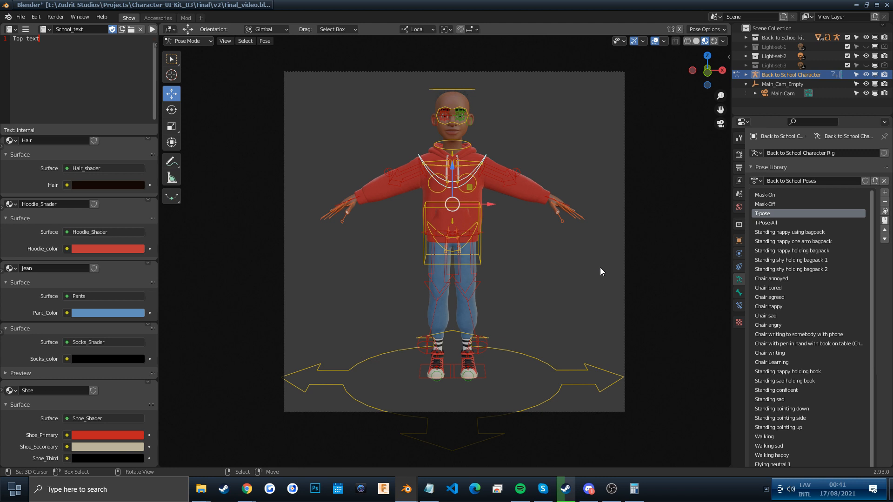
pyautogui.scroll(1, 599, 266)
pyautogui.moveTo(588, 265); pyautogui.dragTo(528, 267, button='middle')
pyautogui.click(506, 388)
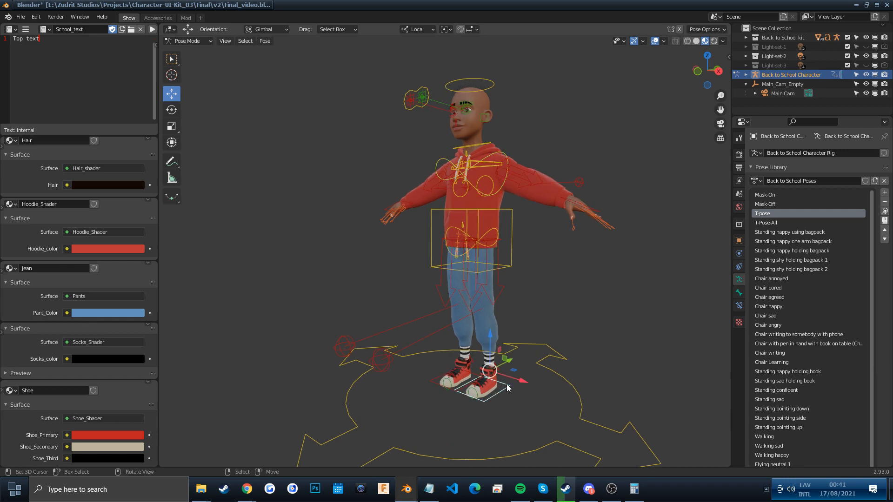
pyautogui.press('KP_Decimal')
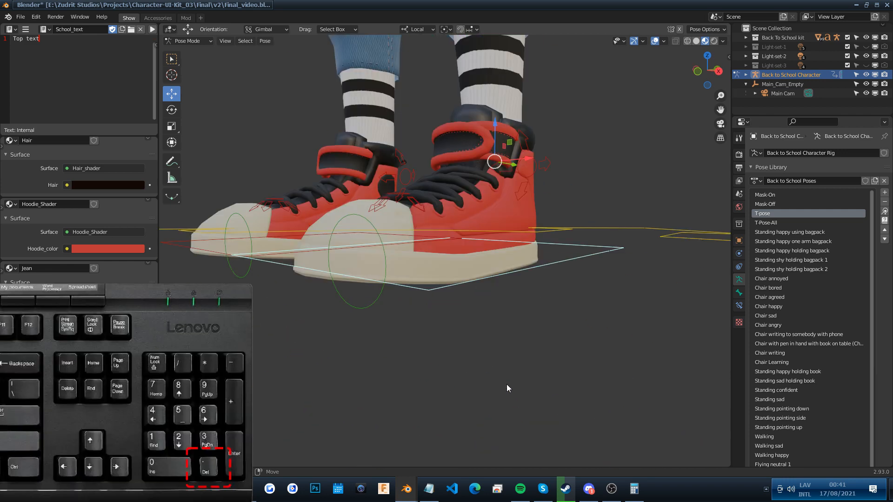
pyautogui.scroll(-3, 522, 329)
pyautogui.moveTo(457, 299); pyautogui.dragTo(482, 314, button='middle')
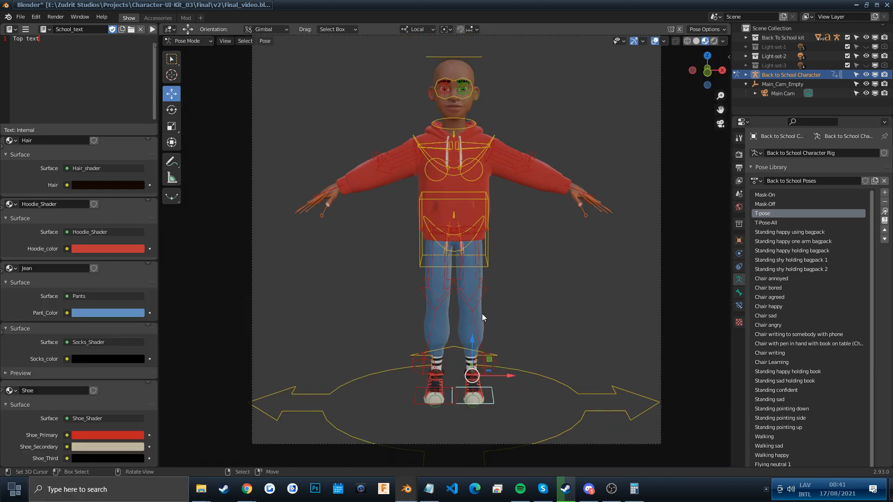
# Frame the selected foot control again from the front, orbit around it and return to the camera view
pyautogui.press('KP_Decimal')
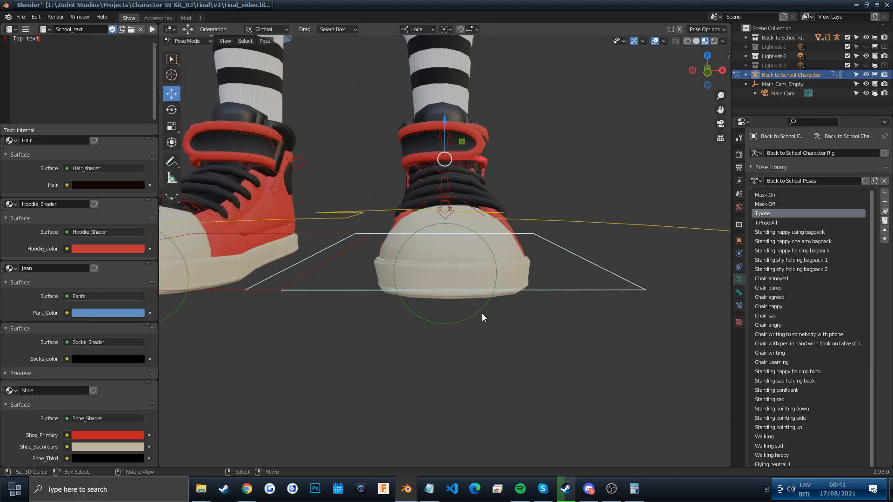
pyautogui.scroll(-8, 482, 314)
pyautogui.moveTo(482, 272); pyautogui.dragTo(594, 215, button='middle')
pyautogui.press('KP_0')
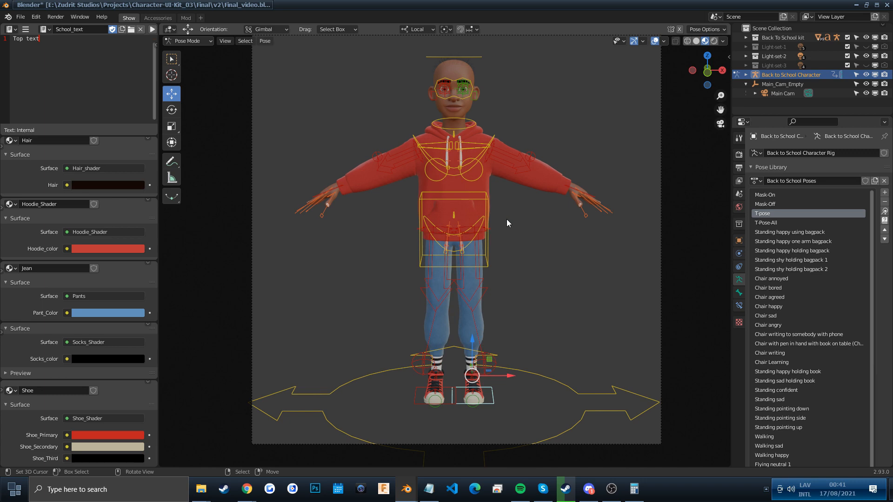
pyautogui.scroll(-2, 594, 233)
pyautogui.keyDown('shift'); pyautogui.moveTo(573, 246); pyautogui.dragTo(447, 236, button='middle'); pyautogui.keyUp('shift')
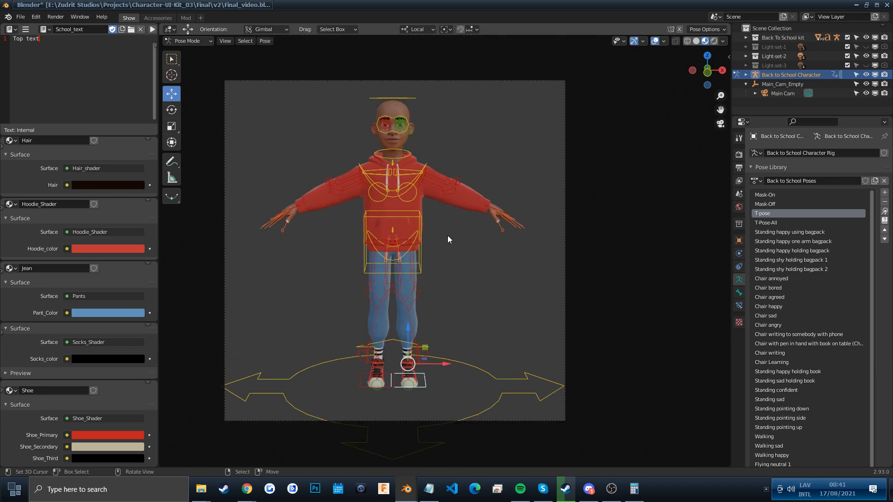
# Select the box-shaped torso control around the hips and frame the view on it
pyautogui.click(420, 226)
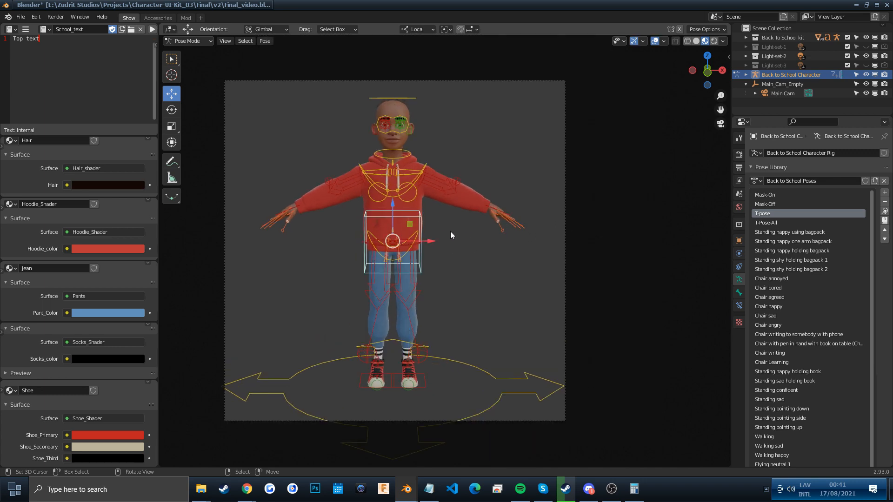
pyautogui.press('KP_Decimal')
pyautogui.scroll(-8, 450, 233)
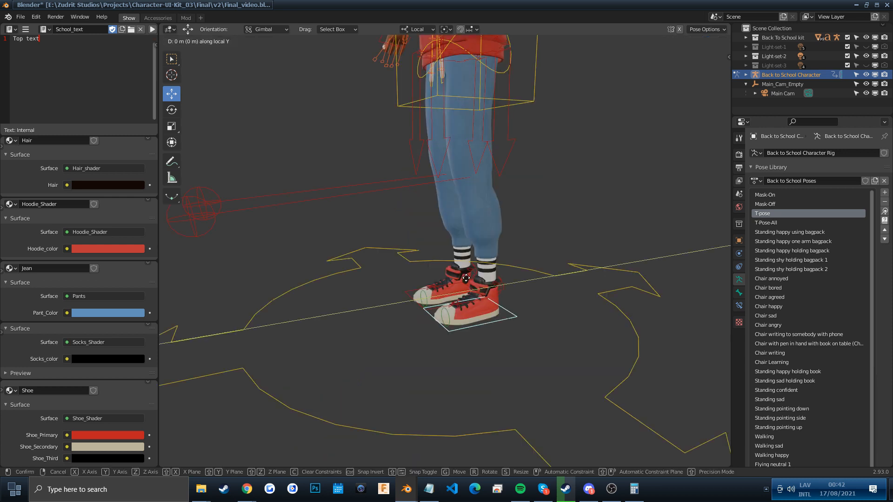
# Move the left foot control -0.2389 m along its local Y axis and raise it about 0.16 m along local Z
pyautogui.click(403, 282)
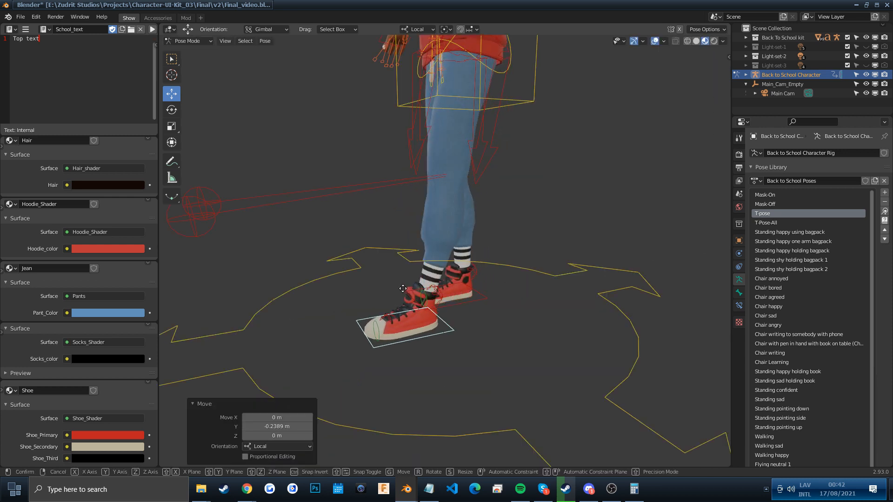
pyautogui.press('g')
pyautogui.press('x')
pyautogui.press('z')
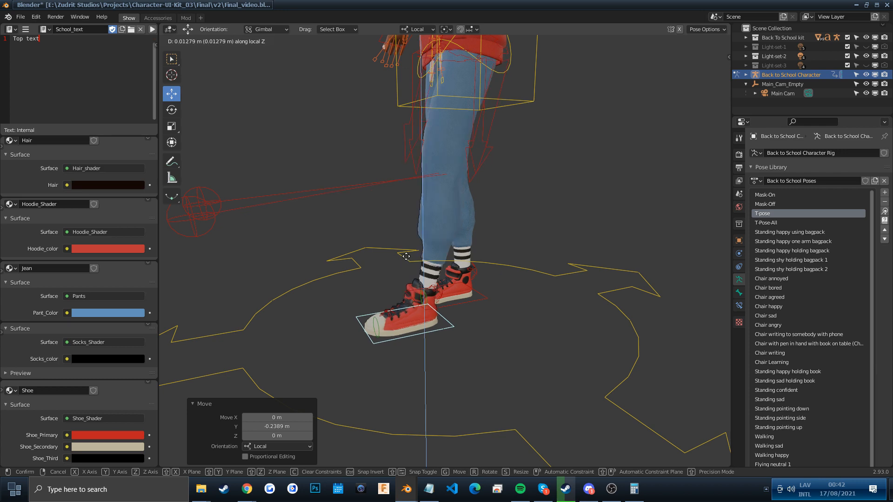
pyautogui.click(409, 221)
# Move the left knee's round target control outward and up, about 0.17 m in X and 0.09 m in Z
pyautogui.press('KP_1')
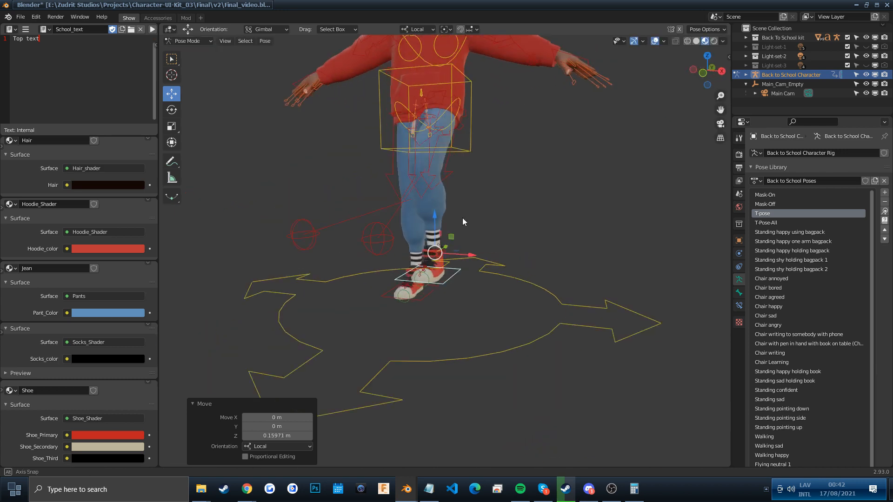
pyautogui.click(457, 225)
pyautogui.press('g')
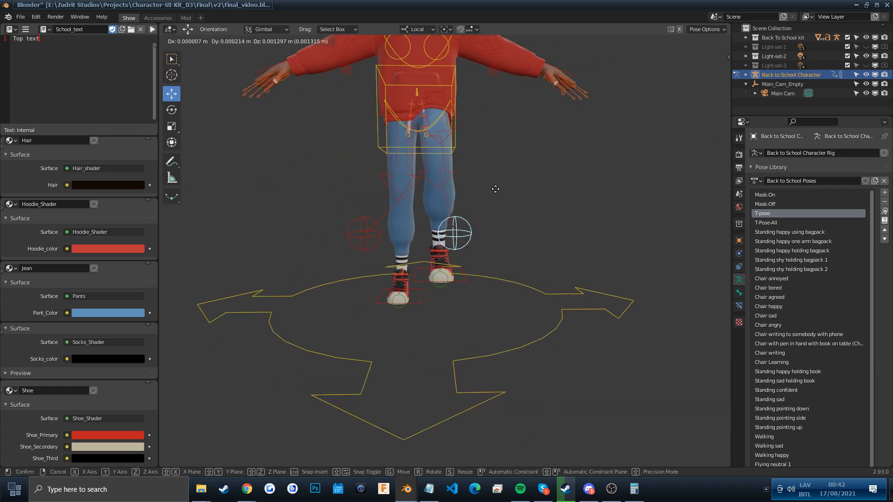
pyautogui.click(549, 165)
# Tilt the raised left foot's toes downward by rotating its control about 31° around the local X axis
pyautogui.moveTo(551, 165); pyautogui.dragTo(445, 237, button='middle')
pyautogui.scroll(3, 445, 237)
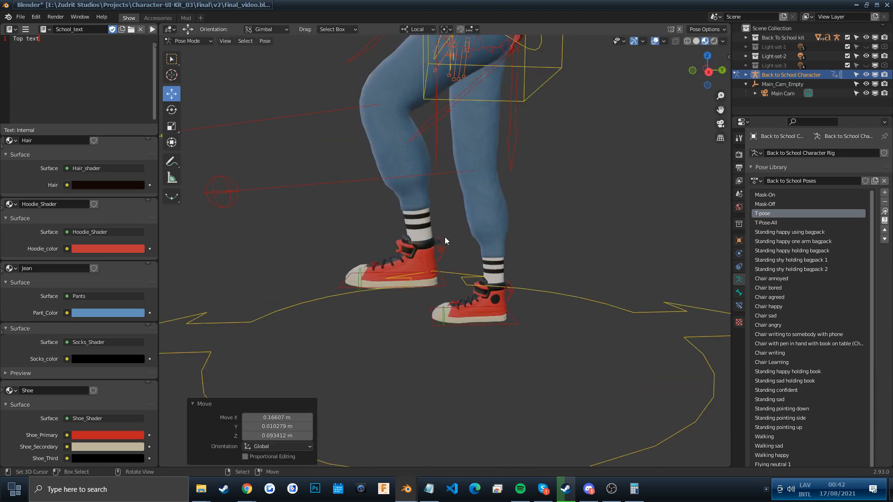
pyautogui.click(445, 285)
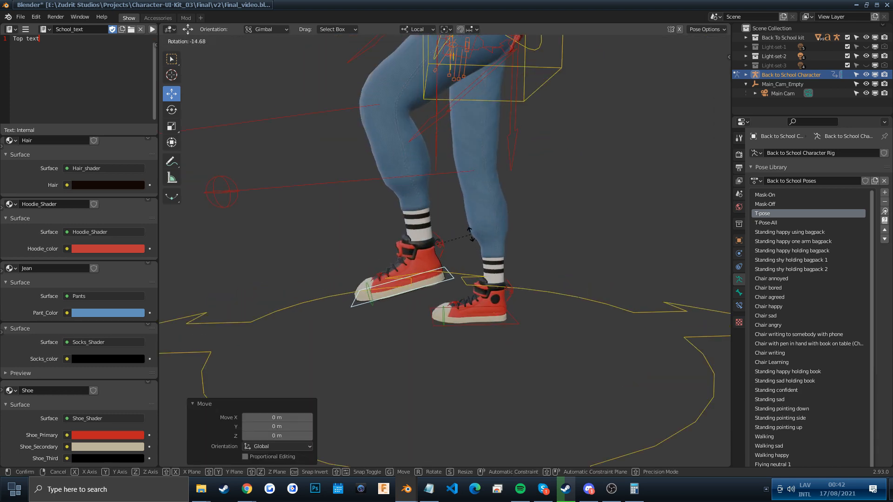
pyautogui.press('r')
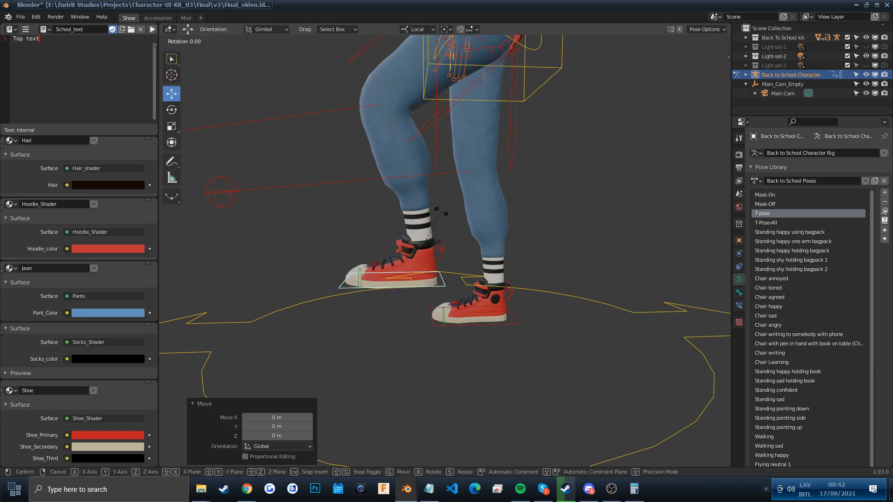
pyautogui.press('x')
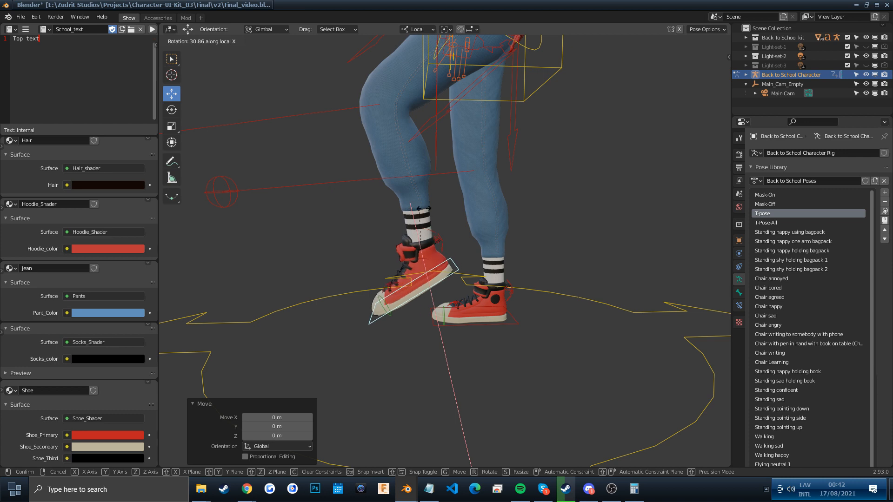
pyautogui.click(423, 206)
# Rotate the left foot control 6.86° around its local Z axis
pyautogui.moveTo(424, 208); pyautogui.dragTo(542, 211, button='middle')
pyautogui.press('r')
pyautogui.press('z')
pyautogui.click(527, 205)
# Lower the left hand control inward toward the hip to bring the left arm down from the T-pose
pyautogui.scroll(-5, 522, 205)
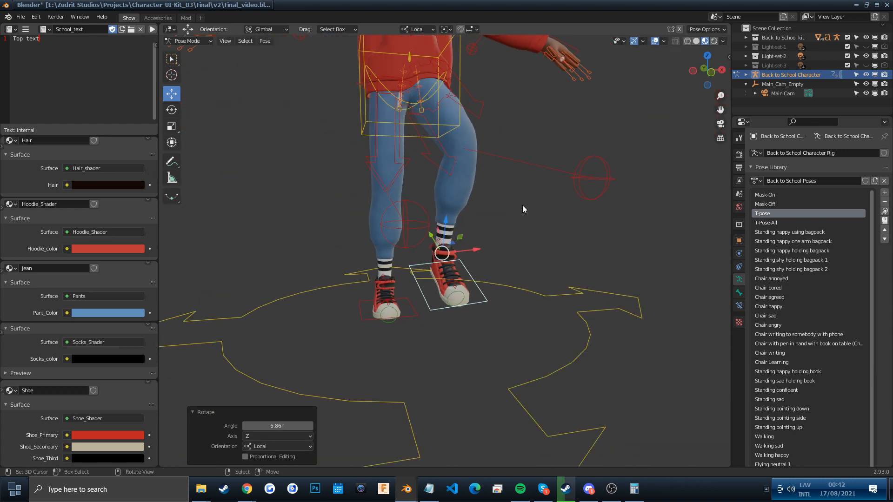
pyautogui.scroll(3, 493, 205)
pyautogui.scroll(3, 487, 200)
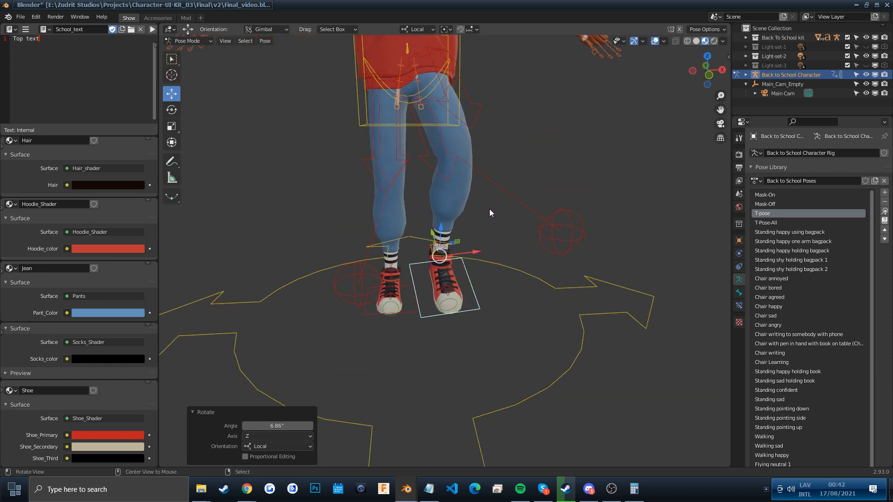
pyautogui.scroll(-5, 489, 208)
pyautogui.scroll(6, 493, 211)
pyautogui.moveTo(487, 213); pyautogui.dragTo(478, 195, button='middle')
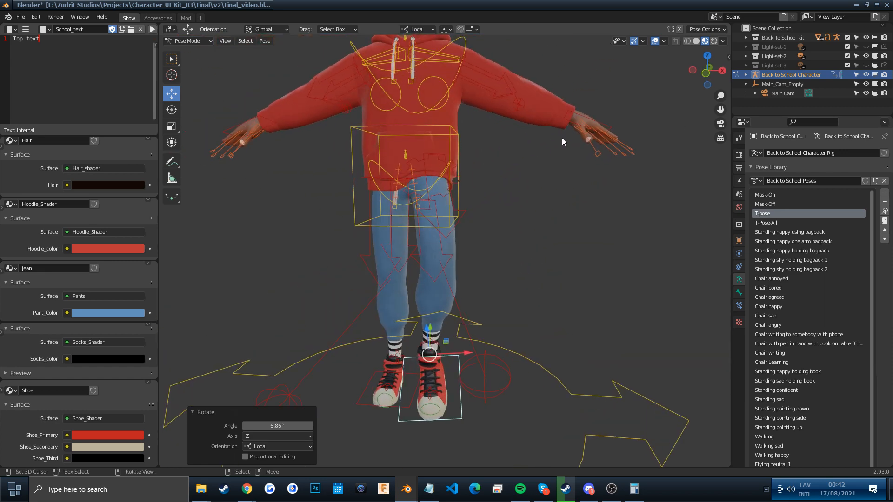
pyautogui.click(576, 114)
pyautogui.moveTo(576, 115); pyautogui.dragTo(622, 116, button='middle')
pyautogui.press('g')
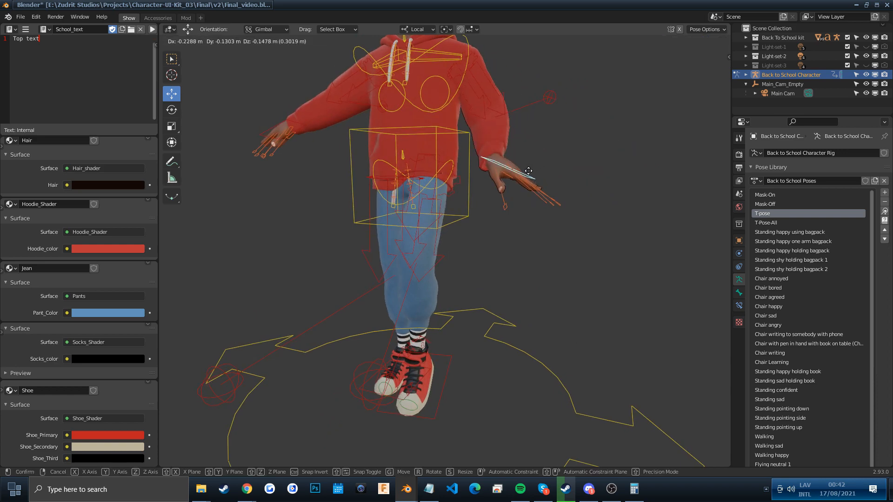
pyautogui.click(539, 165)
# Turn the left hand to point downward and place it beside the hip, about 0.06 m further inward in X
pyautogui.moveTo(538, 166); pyautogui.dragTo(506, 191, button='middle')
pyautogui.press('r')
pyautogui.click(545, 183)
pyautogui.press('g')
pyautogui.click(522, 193)
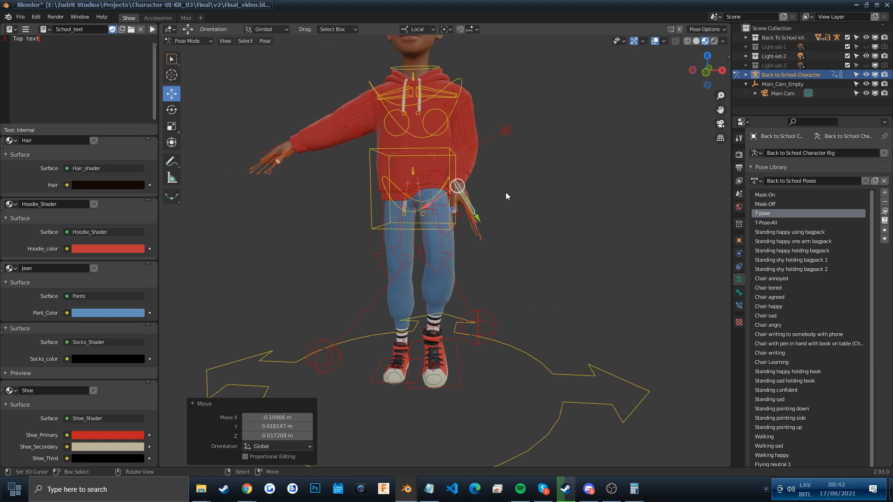
pyautogui.press('g')
pyautogui.click(529, 186)
# Rotate the left hand control -24.6° around its local Z axis and 21.3° around its local X axis
pyautogui.press('r')
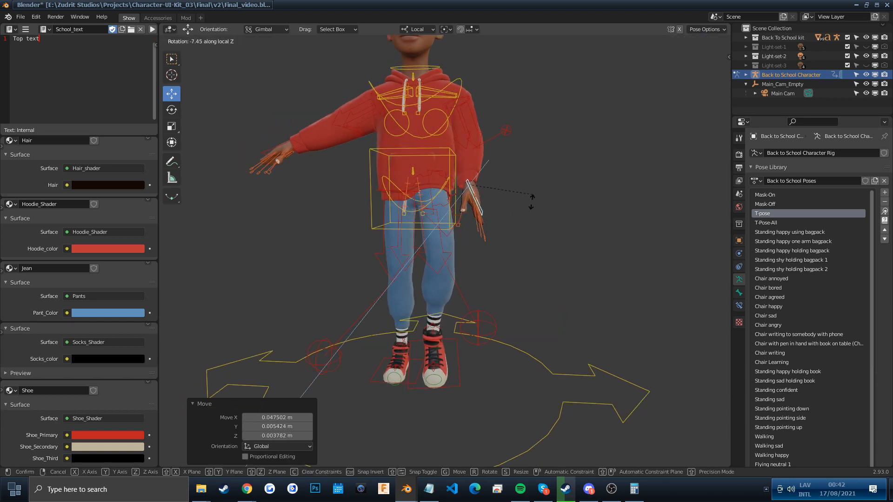
pyautogui.click(516, 205)
pyautogui.moveTo(515, 204); pyautogui.dragTo(477, 192, button='middle')
pyautogui.press('r')
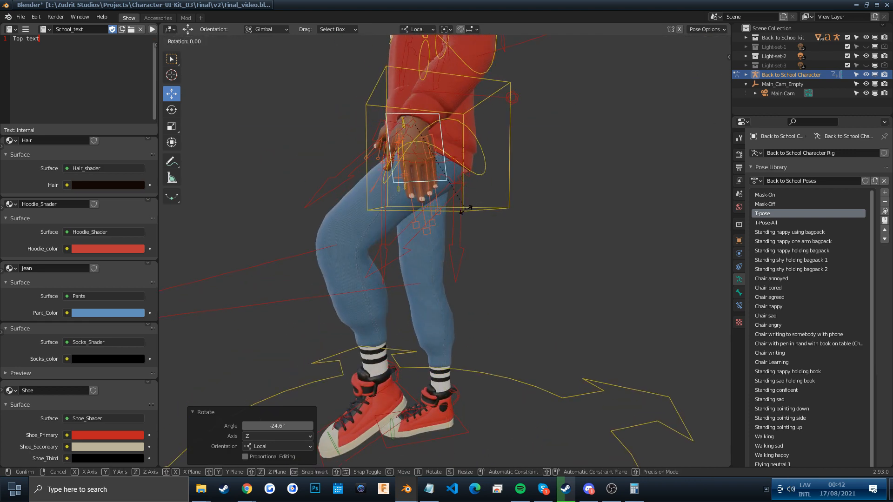
pyautogui.press('x')
pyautogui.click(433, 231)
# Move the right hand control 0.179 m in X, -0.095 m in Y and 0.156 m up in Z
pyautogui.moveTo(432, 204); pyautogui.dragTo(501, 202, button='middle')
pyautogui.scroll(-5, 488, 185)
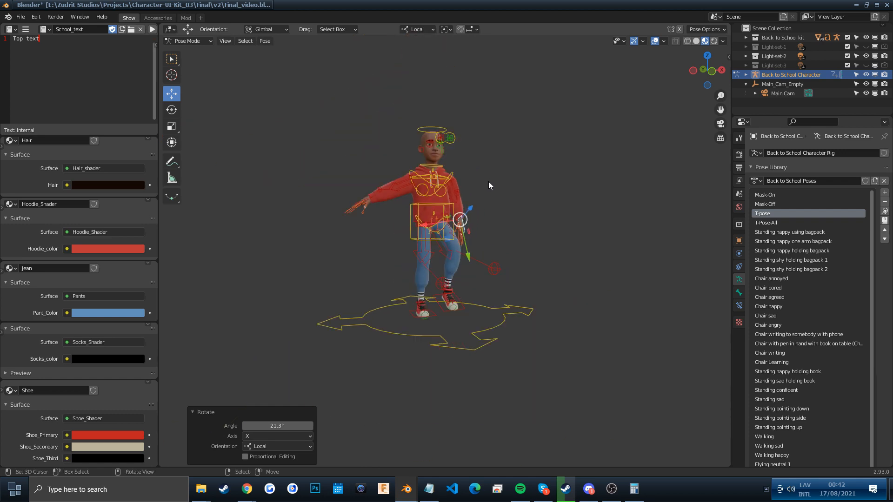
pyautogui.click(371, 201)
pyautogui.moveTo(370, 201); pyautogui.dragTo(502, 288, button='middle')
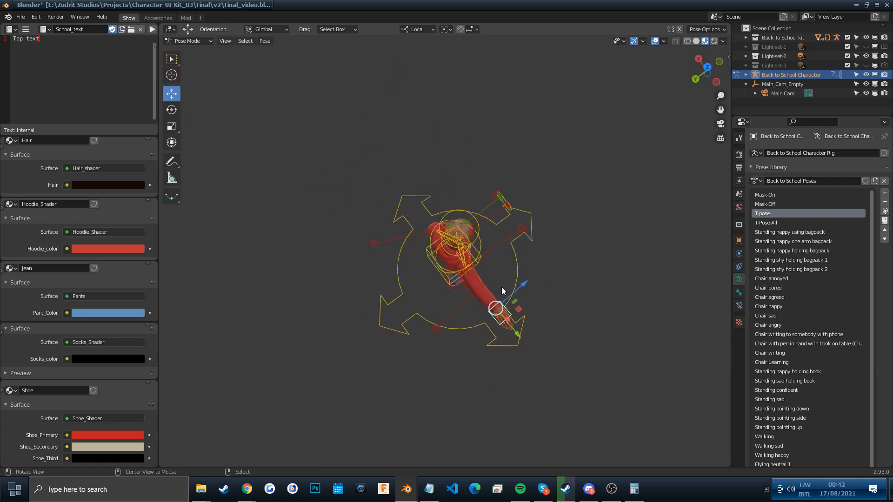
pyautogui.press('KP_Decimal')
pyautogui.scroll(-6, 437, 321)
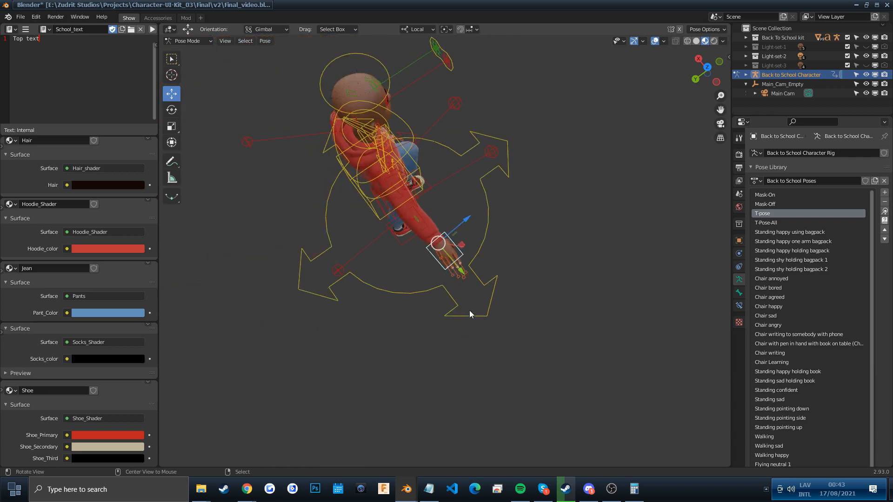
pyautogui.moveTo(469, 312); pyautogui.dragTo(526, 259, button='middle')
pyautogui.press('g')
pyautogui.click(493, 220)
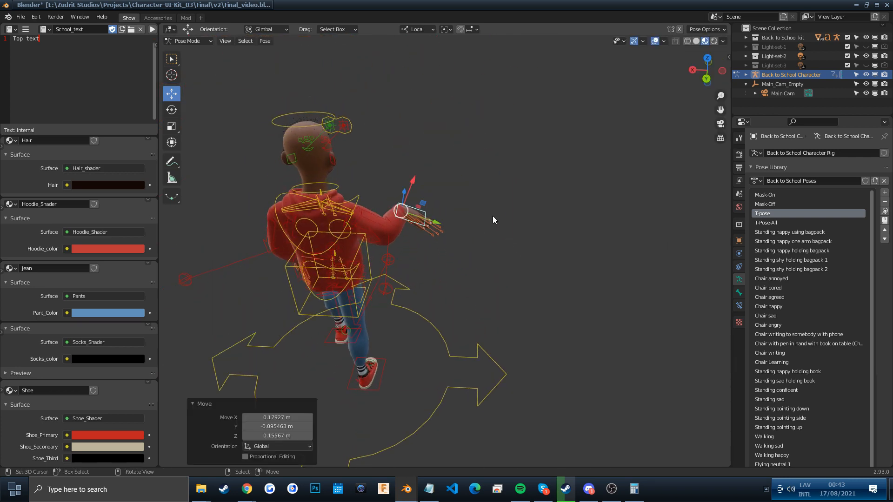
pyautogui.moveTo(493, 219); pyautogui.dragTo(492, 251, button='middle')
pyautogui.press('r')
pyautogui.press('z')
pyautogui.press('z')
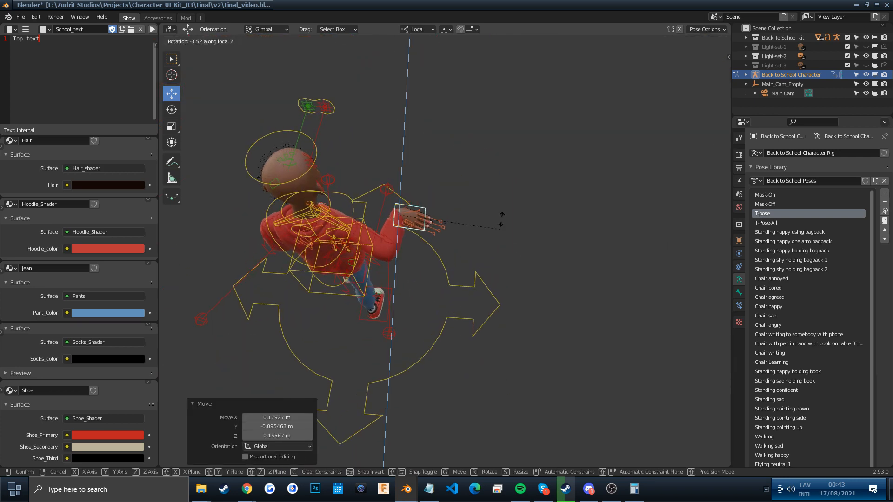
pyautogui.rightClick(451, 174)
pyautogui.press('r')
pyautogui.press('y')
pyautogui.press('y')
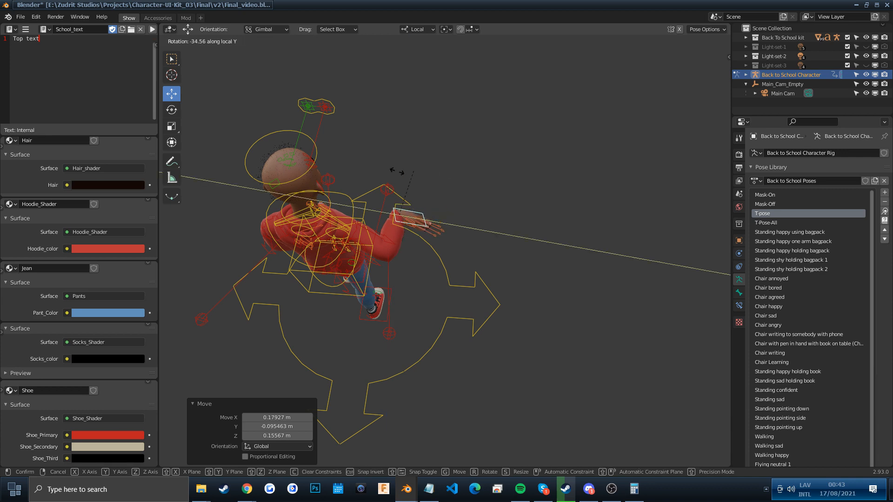
pyautogui.rightClick(396, 171)
# Rotate the right hand control 87.4° around its local X axis
pyautogui.press('r')
pyautogui.press('x')
pyautogui.press('x')
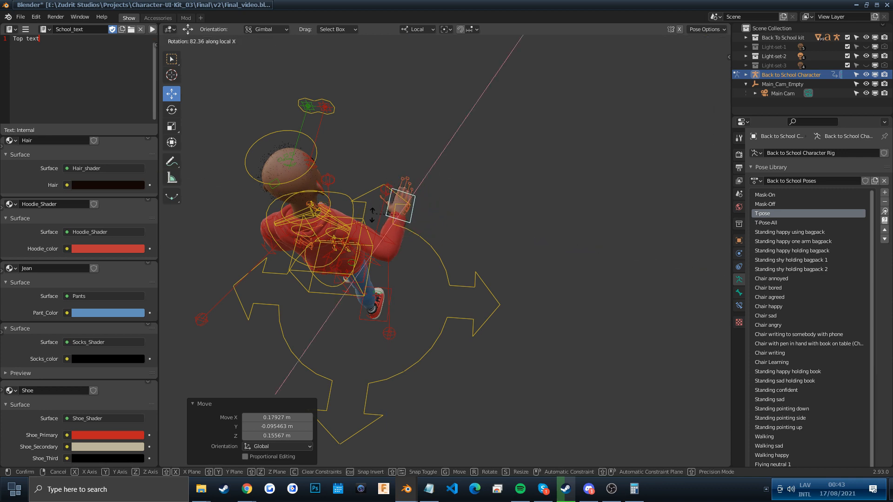
pyautogui.click(375, 216)
# Rotate the right hand control -77° around its local Z axis so the fingers point up
pyautogui.press('KP_Decimal')
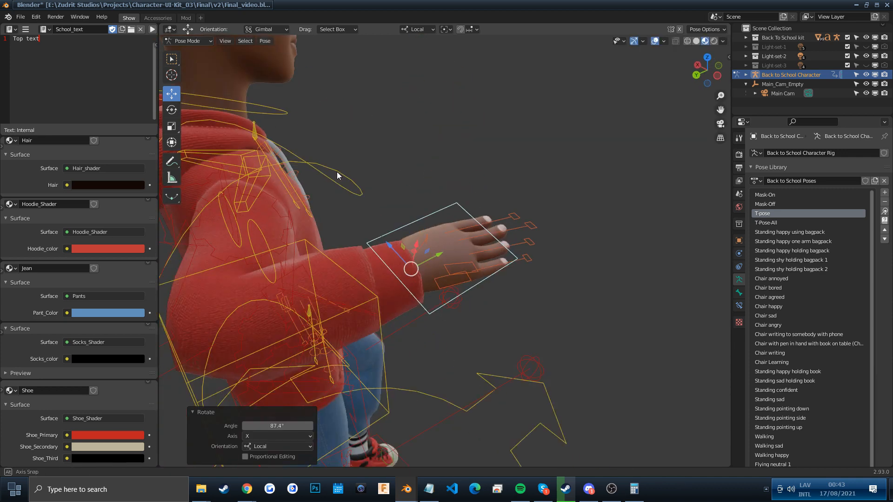
pyautogui.moveTo(337, 172); pyautogui.dragTo(287, 124, button='middle')
pyautogui.press('r')
pyautogui.press('z')
pyautogui.press('z')
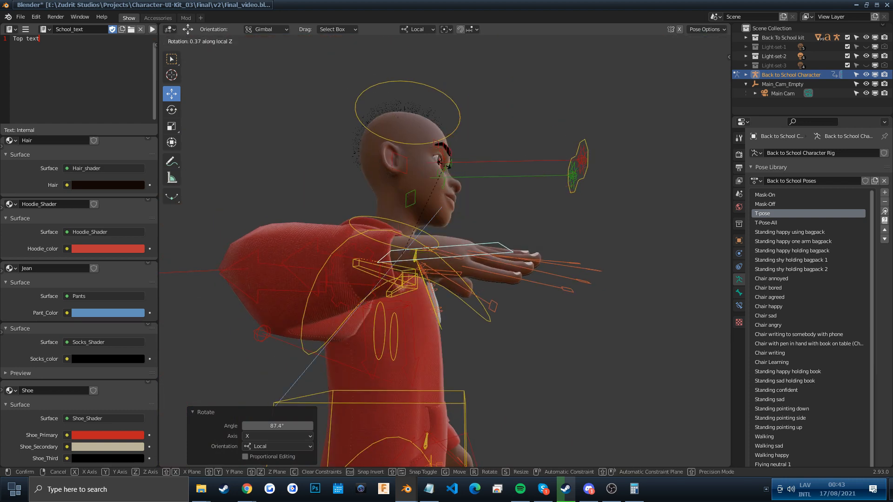
pyautogui.click(345, 207)
# Raise the right hand control about 0.155 m in Z and shift it about 0.072 m in Y
pyautogui.scroll(-2, 408, 224)
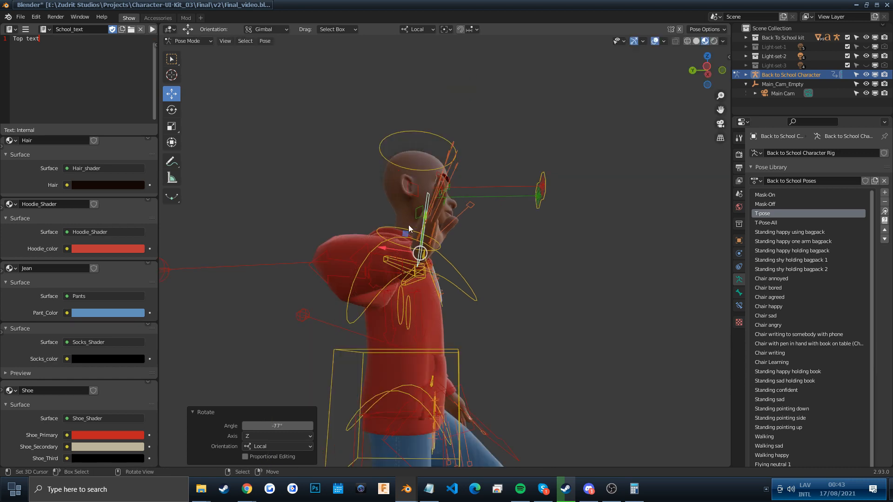
pyautogui.moveTo(408, 225); pyautogui.dragTo(443, 252, button='middle')
pyautogui.press('g')
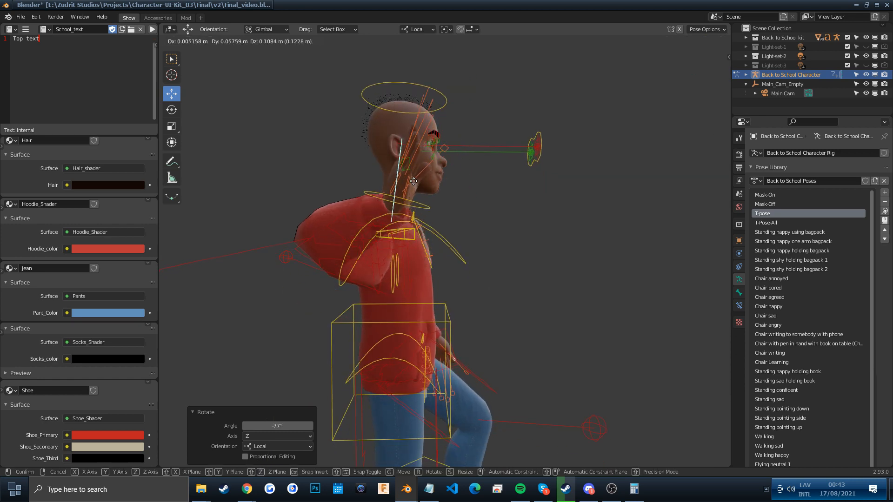
pyautogui.click(408, 172)
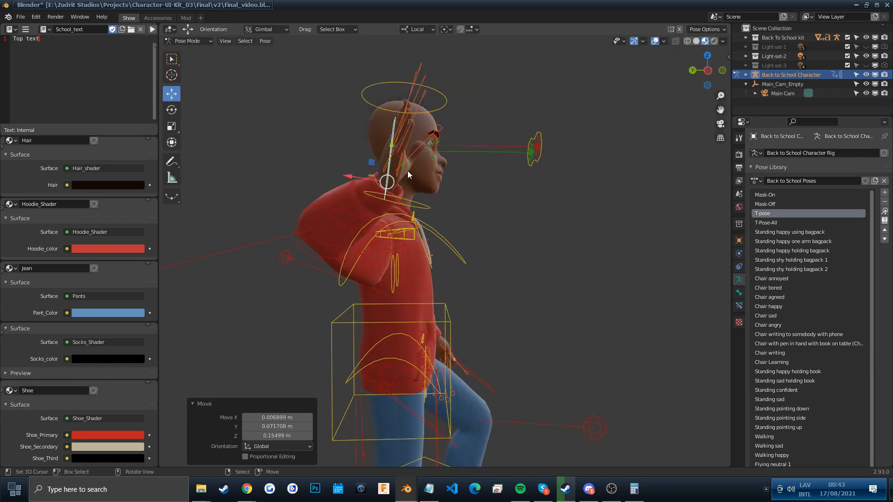
# Check the waving pose through the camera with the viewport overlays temporarily hidden
pyautogui.press('KP_0')
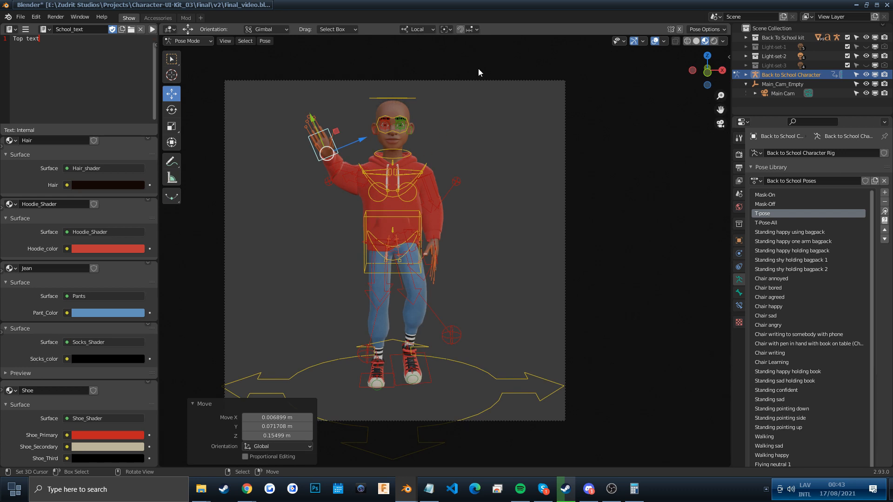
pyautogui.click(652, 40)
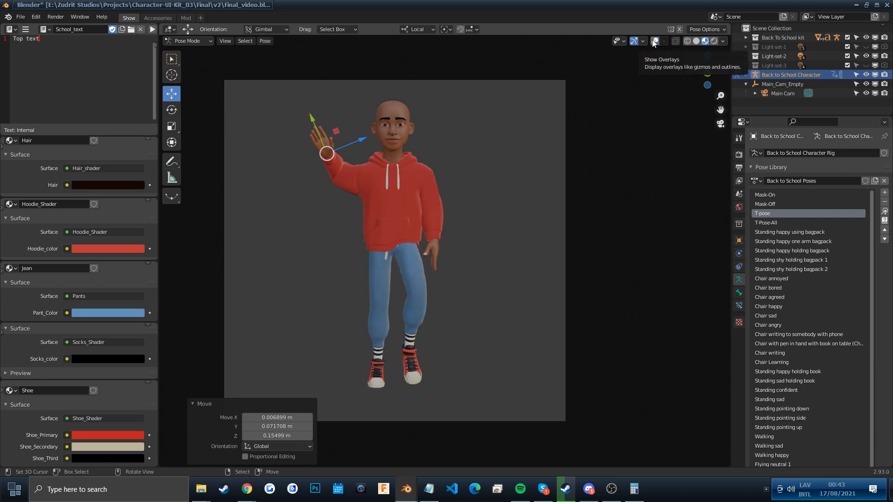
pyautogui.click(652, 40)
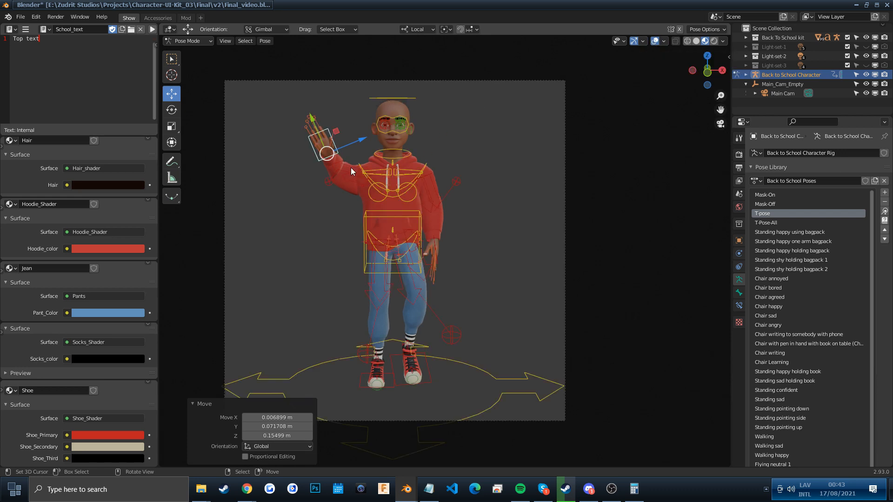
# Move the raised right hand control outward about -0.063 m in X and up about 0.029 m in Z
pyautogui.press('KP_Decimal')
pyautogui.press('g')
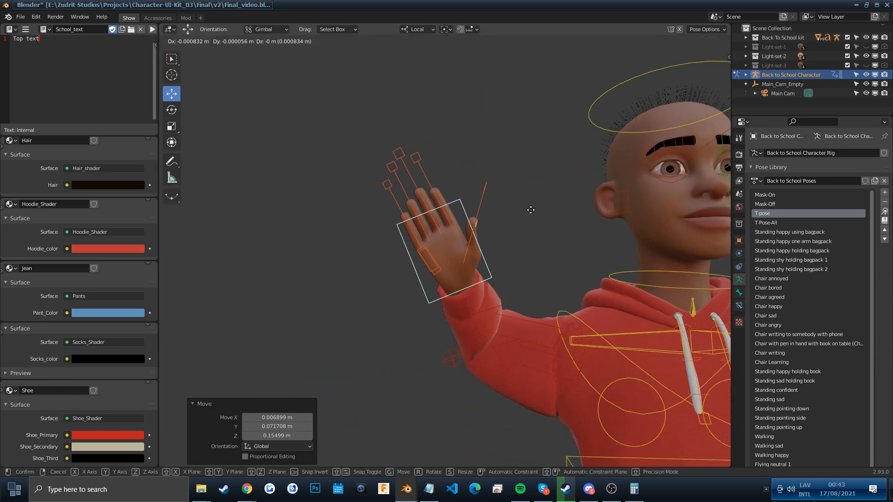
pyautogui.click(524, 189)
# Rotate the raised right hand control around its local X axis to adjust the wave
pyautogui.press('r')
pyautogui.press('z')
pyautogui.press('z')
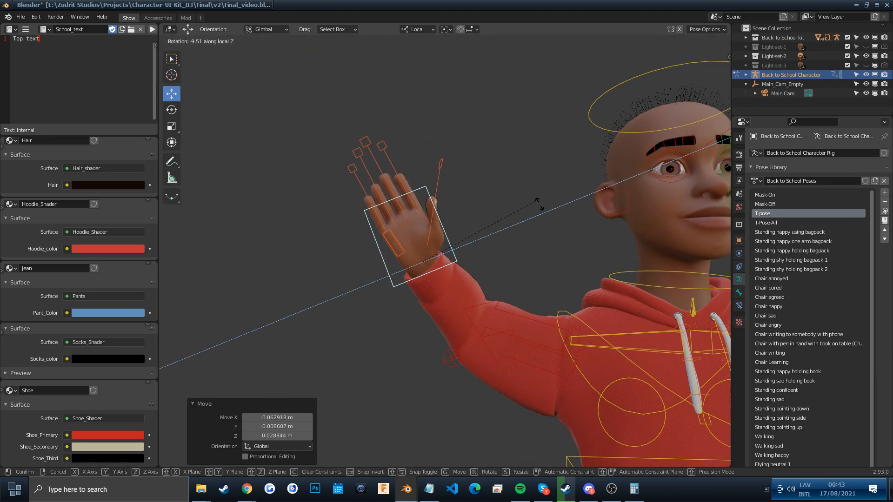
pyautogui.press('x')
pyautogui.press('x')
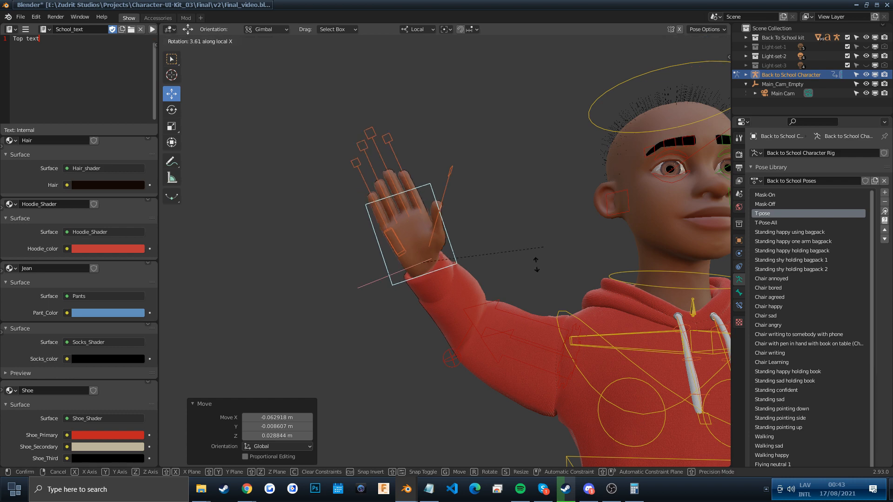
pyautogui.click(498, 294)
# Move the right elbow's round target control -0.119 m in X, -0.052 m in Y and -0.165 m in Z, then deselect it
pyautogui.scroll(-3, 431, 274)
pyautogui.moveTo(430, 275); pyautogui.dragTo(588, 283, button='middle')
pyautogui.keyDown('shift'); pyautogui.moveTo(589, 284); pyautogui.dragTo(625, 211, button='middle'); pyautogui.keyUp('shift')
pyautogui.scroll(3, 600, 212)
pyautogui.rightClick(647, 179)
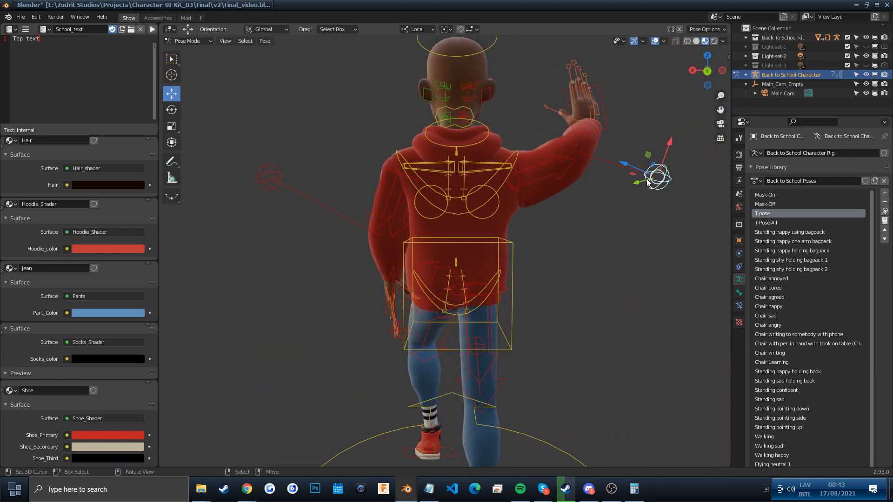
pyautogui.moveTo(646, 180); pyautogui.dragTo(615, 152, button='middle')
pyautogui.scroll(-2, 628, 168)
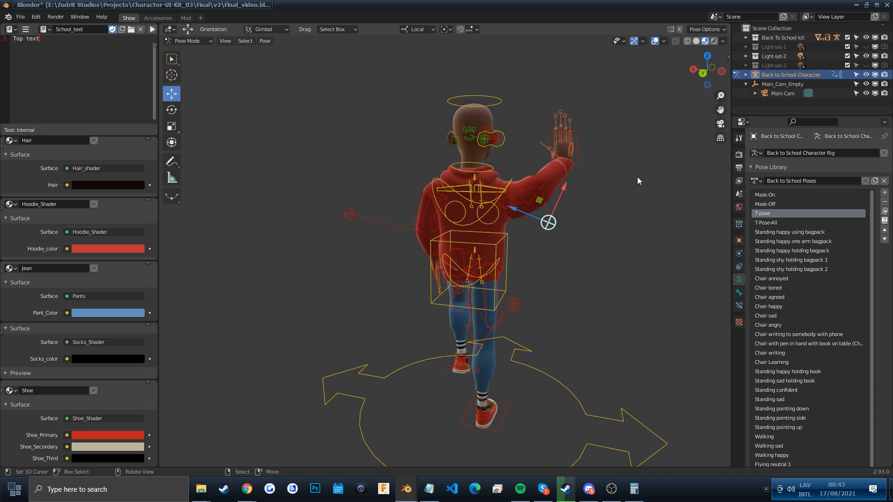
pyautogui.moveTo(637, 180); pyautogui.dragTo(598, 165, button='middle')
pyautogui.press('g')
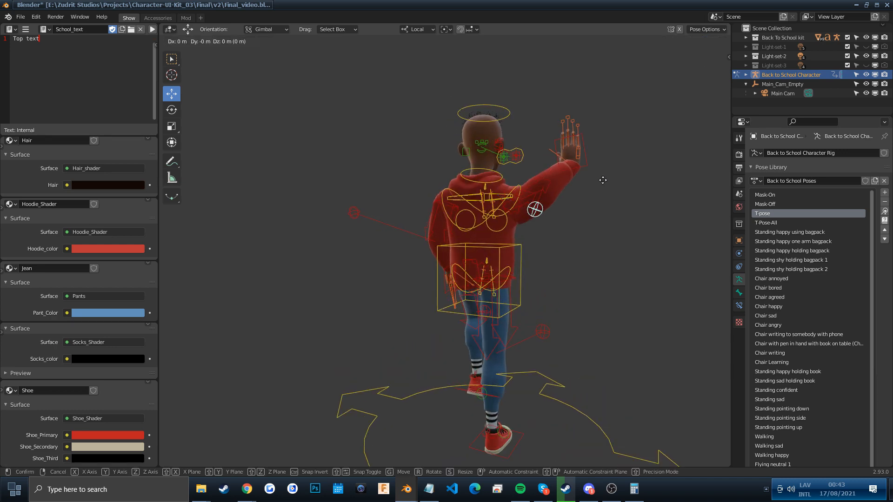
pyautogui.click(637, 211)
pyautogui.moveTo(637, 211); pyautogui.dragTo(387, 180, button='middle')
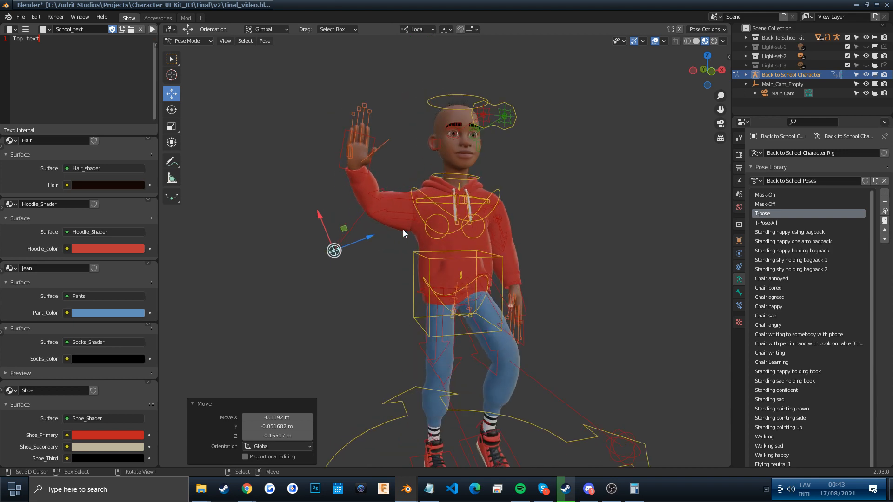
pyautogui.click(564, 230)
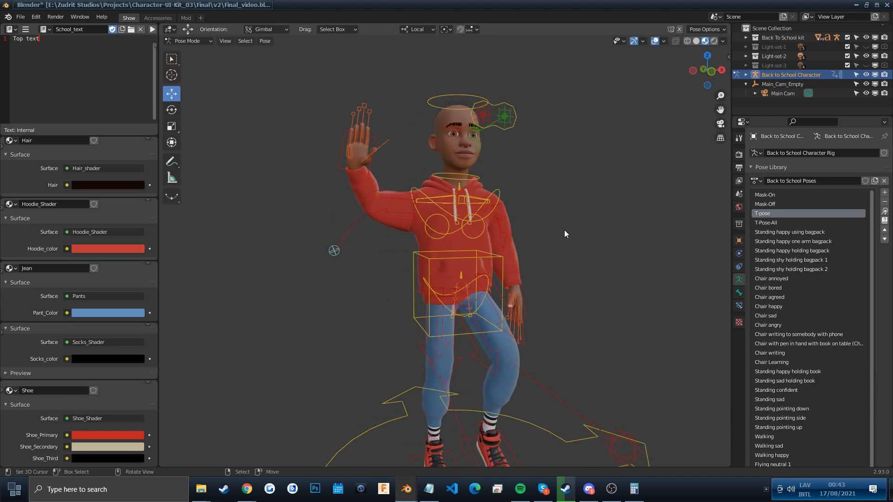
# Show the rig properties and bend the right hand's little finger 57.8° around its local X axis
pyautogui.press('n')
pyautogui.scroll(-1, 366, 132)
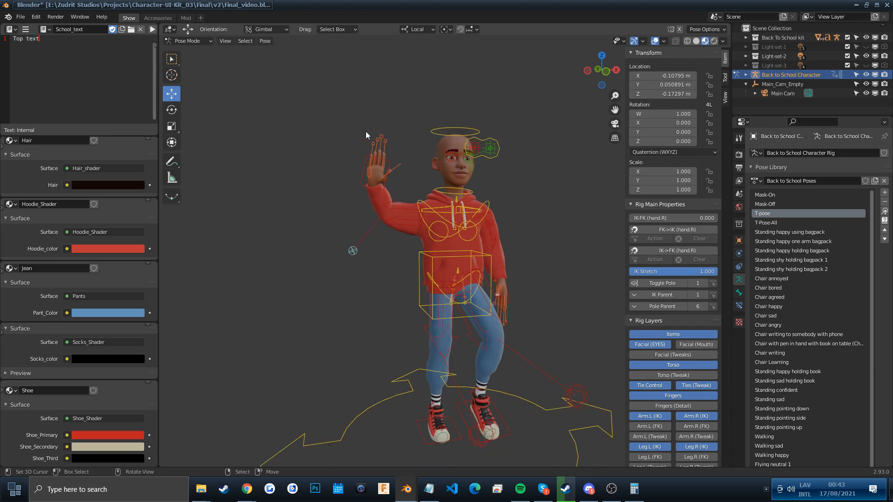
pyautogui.scroll(2, 372, 138)
pyautogui.keyDown('shift'); pyautogui.moveTo(375, 139); pyautogui.dragTo(465, 211, button='middle'); pyautogui.keyUp('shift')
pyautogui.rightClick(437, 168)
pyautogui.press('KP_Decimal')
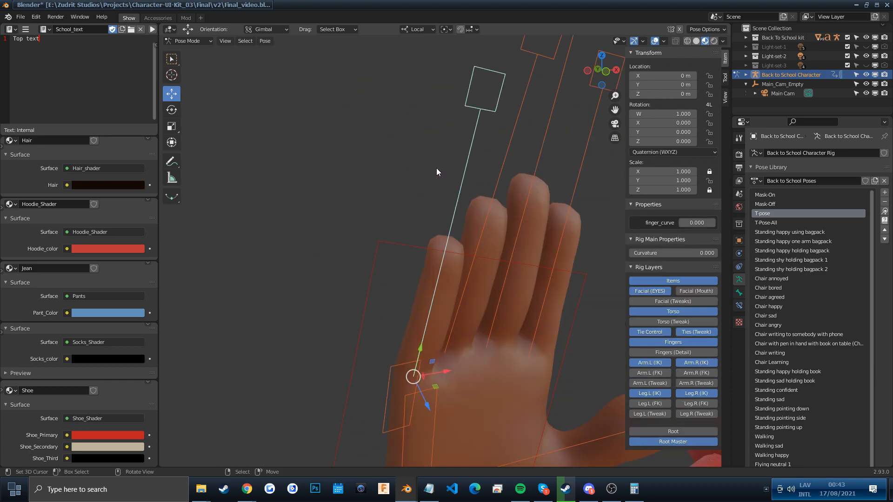
pyautogui.scroll(-5, 437, 168)
pyautogui.moveTo(436, 168); pyautogui.dragTo(496, 177, button='middle')
pyautogui.press('r')
pyautogui.press('x')
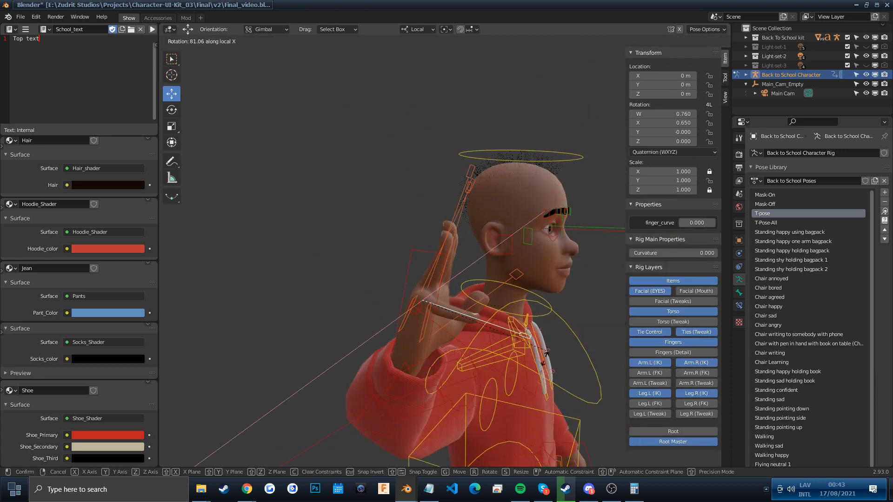
pyautogui.click(532, 271)
pyautogui.press('r')
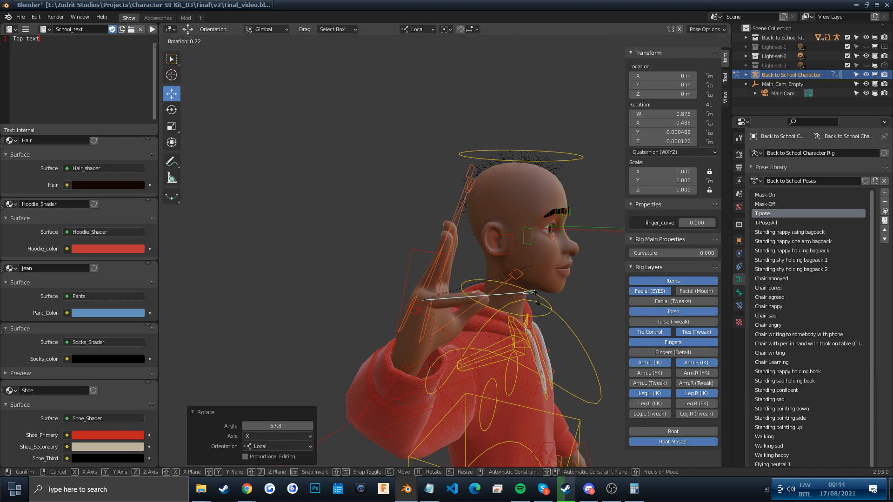
pyautogui.rightClick(431, 399)
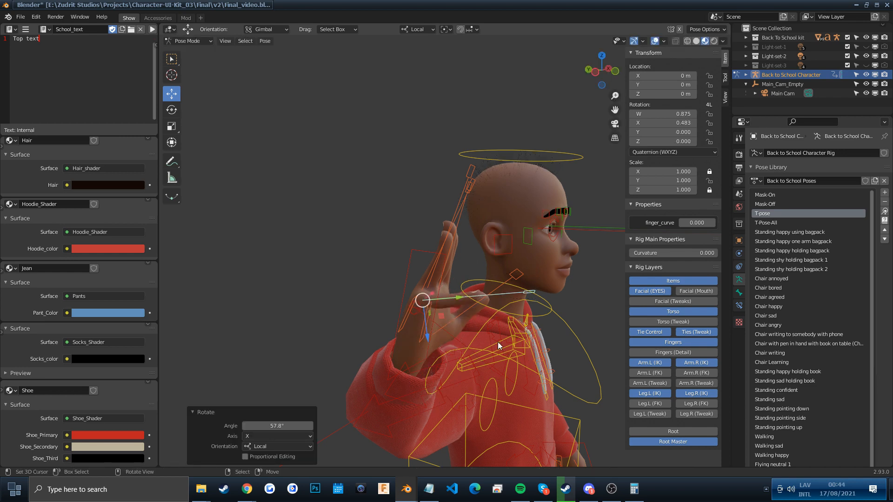
# Show the rig's detailed finger controls and view the raised right hand from the side
pyautogui.moveTo(498, 342); pyautogui.dragTo(454, 254, button='middle')
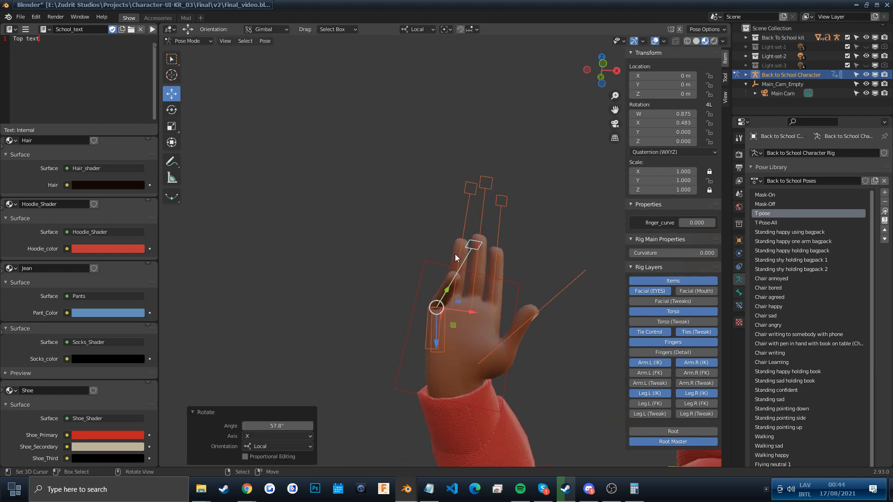
pyautogui.click(668, 353)
pyautogui.moveTo(562, 324); pyautogui.dragTo(670, 325, button='middle')
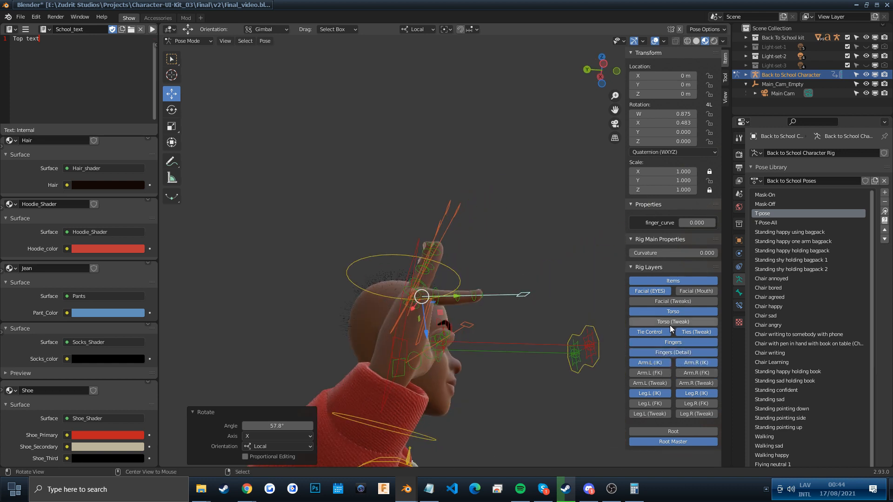
# Try bending the right little finger's detail control 95.7° in the view plane and undo it
pyautogui.click(448, 301)
pyautogui.press('r')
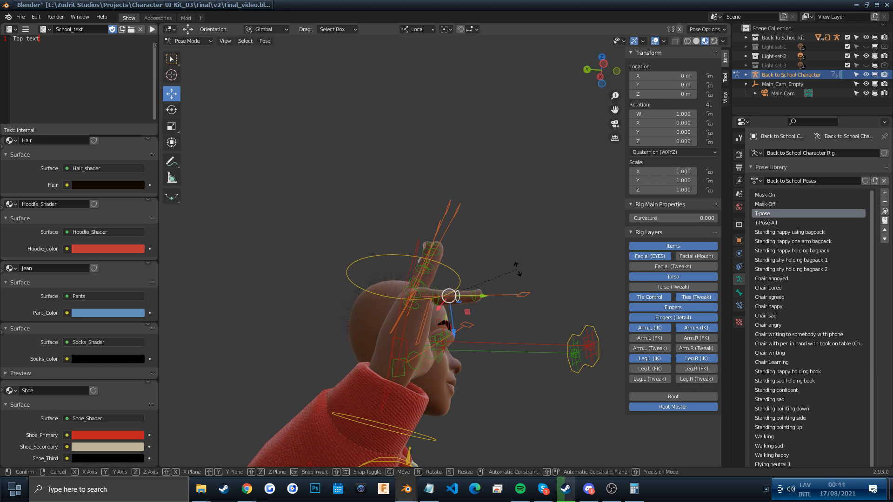
pyautogui.click(460, 343)
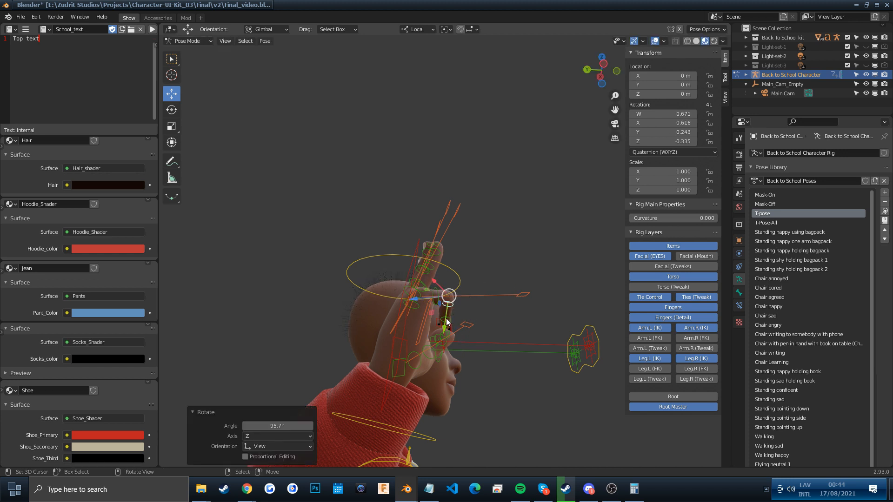
pyautogui.hotkey('ctrl', 'z')
# Try rotating the right little finger's detail controls 27.2° in the view plane and around local axes, and clear their rotation
pyautogui.press('r')
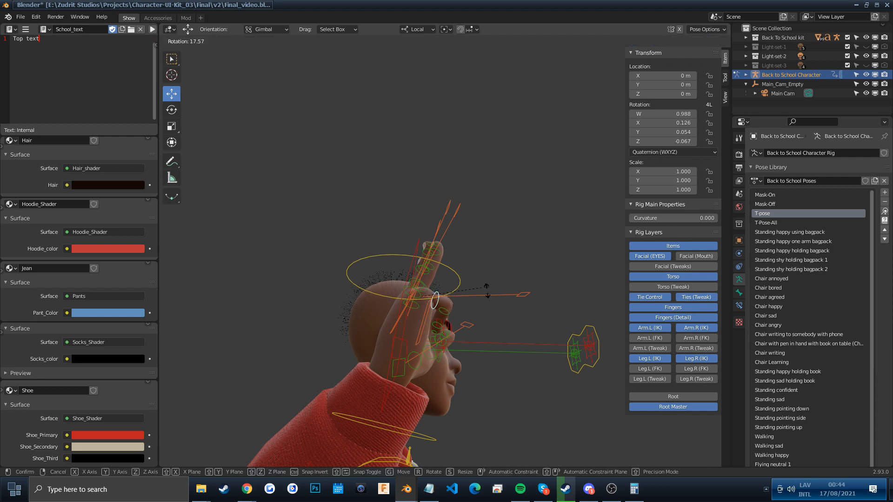
pyautogui.click(481, 297)
pyautogui.moveTo(480, 296); pyautogui.dragTo(386, 301, button='middle')
pyautogui.press('r')
pyautogui.press('z')
pyautogui.press('z')
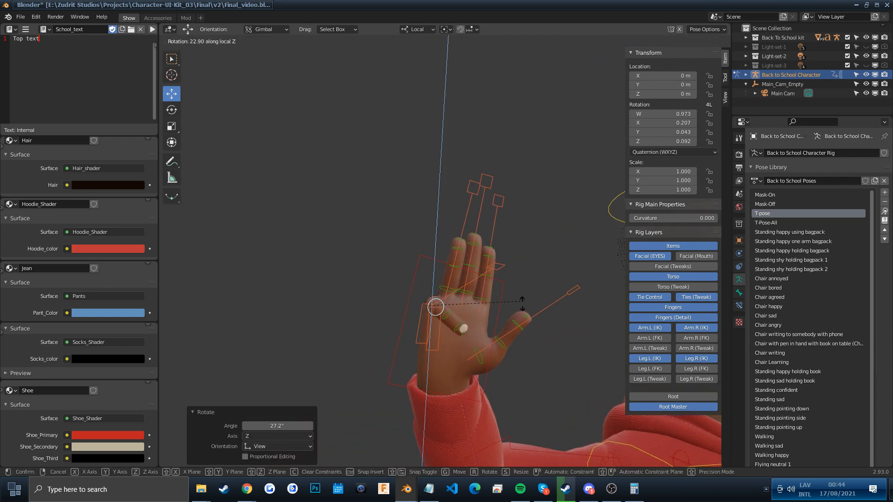
pyautogui.rightClick(526, 294)
pyautogui.press('r')
pyautogui.press('y')
pyautogui.rightClick(502, 321)
pyautogui.press('r')
pyautogui.press('x')
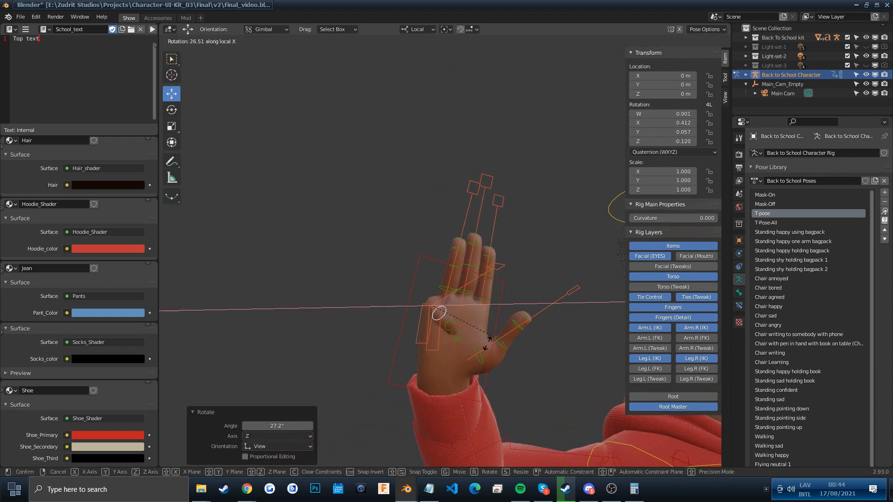
pyautogui.rightClick(488, 326)
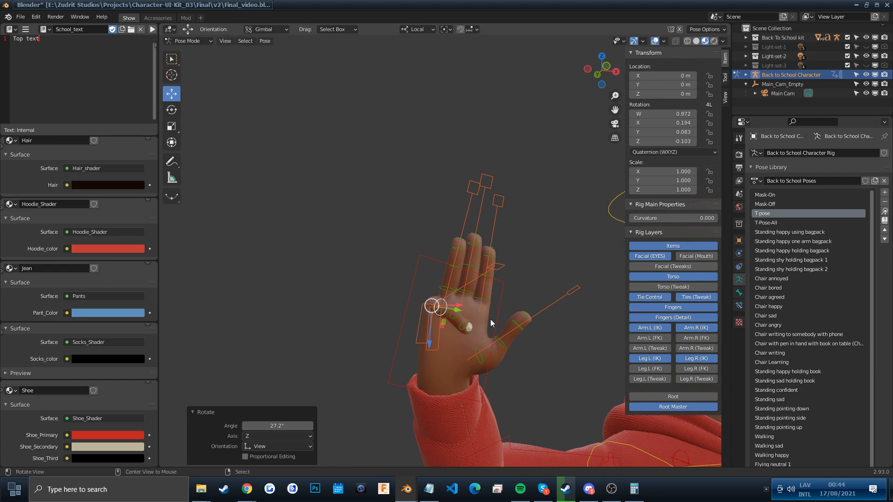
pyautogui.hotkey('alt', 'r')
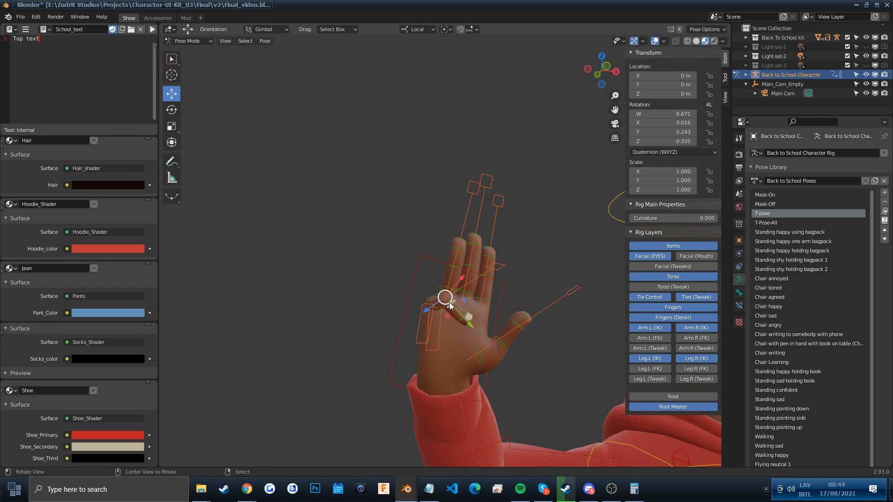
pyautogui.hotkey('alt', 'r')
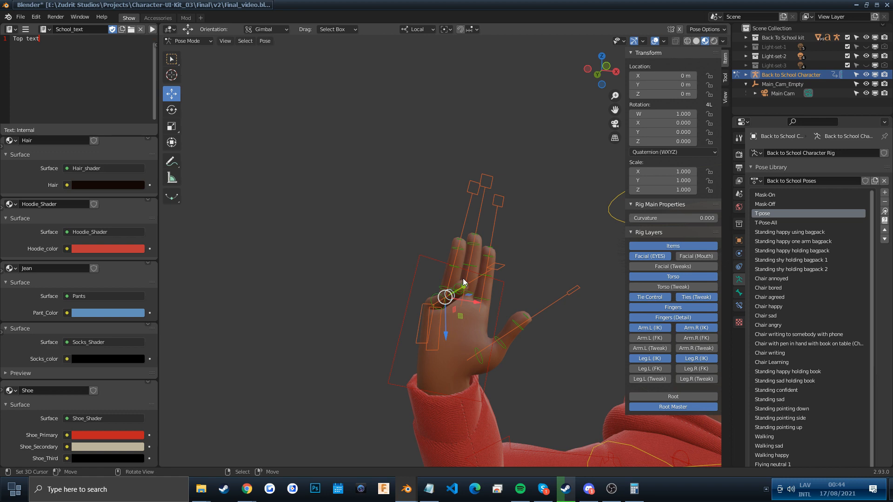
# Curl the right little finger by rotating its detail control 91.7° in the side view
pyautogui.moveTo(463, 280); pyautogui.dragTo(448, 335, button='middle')
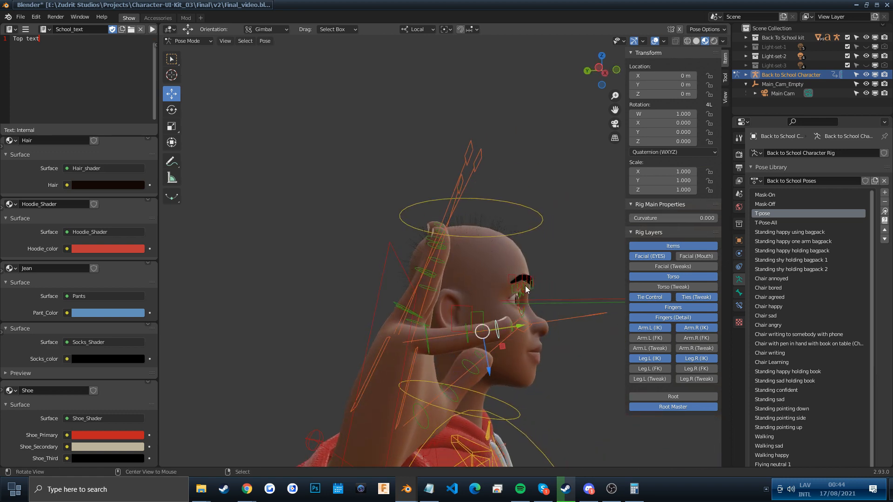
pyautogui.press('r')
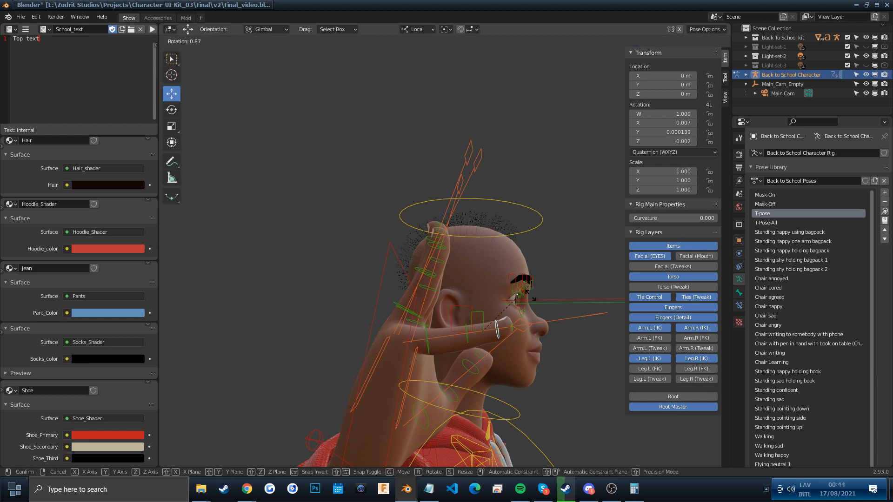
pyautogui.press('Escape')
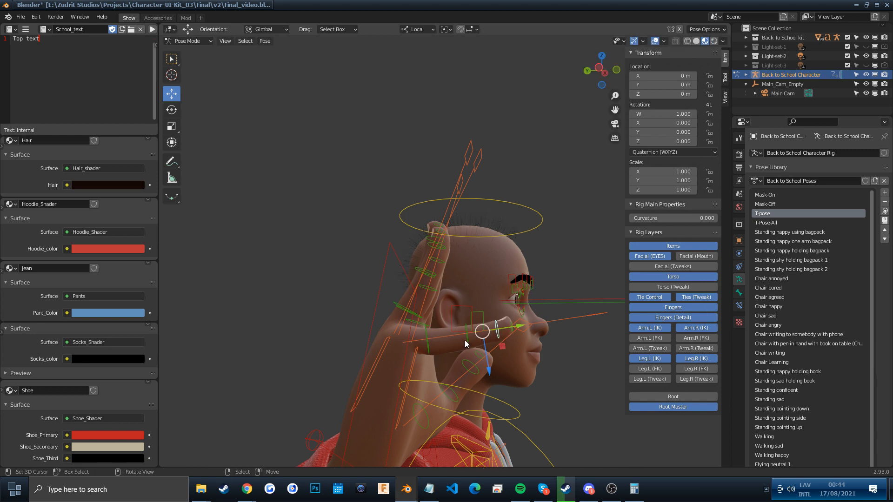
pyautogui.press('r')
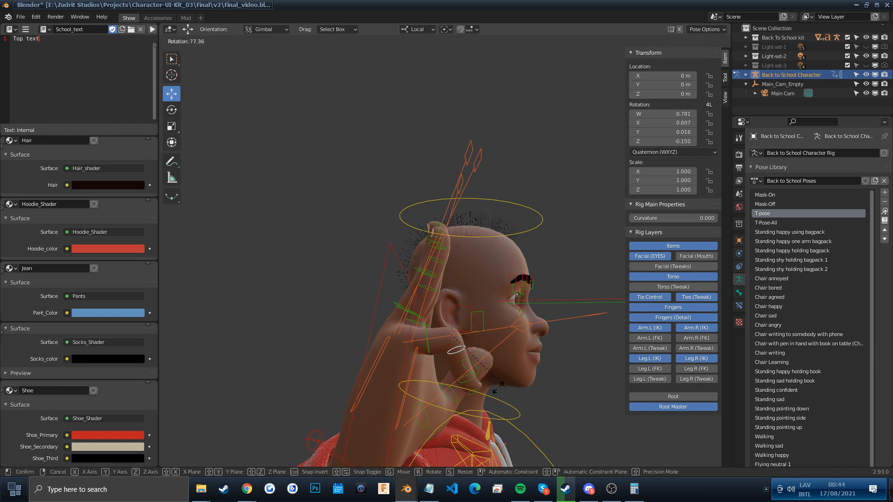
pyautogui.click(470, 381)
# Twist the bent finger's detail control 30.2° around its local Y axis
pyautogui.moveTo(492, 351); pyautogui.dragTo(397, 334, button='middle')
pyautogui.press('r')
pyautogui.press('z')
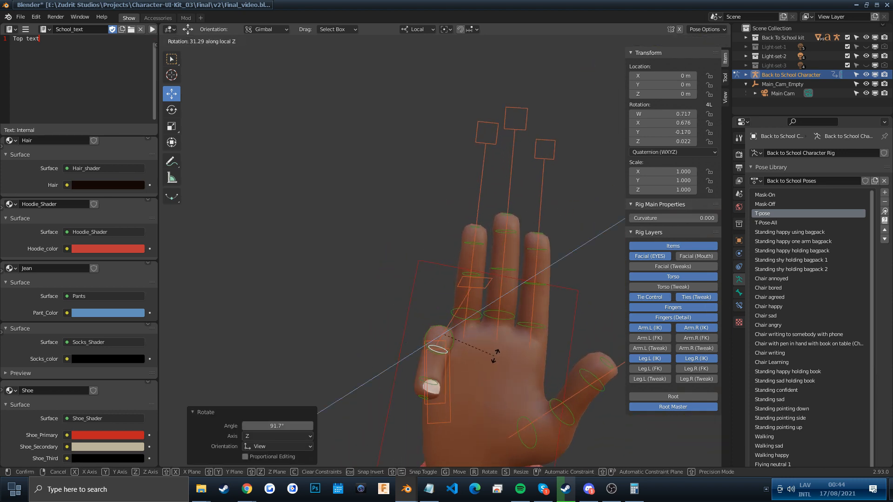
pyautogui.press('Escape')
pyautogui.moveTo(529, 286); pyautogui.dragTo(570, 275, button='middle')
pyautogui.press('r')
pyautogui.press('y')
pyautogui.click(576, 331)
pyautogui.moveTo(575, 331); pyautogui.dragTo(427, 336, button='middle')
# Spread the right middle finger sideways with its base detail control and rotate its main control -3.66° around local Z
pyautogui.scroll(-5, 476, 338)
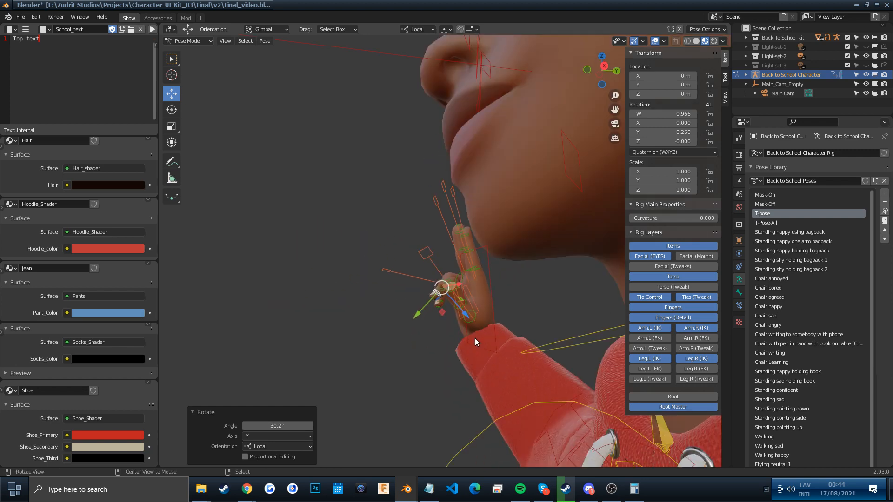
pyautogui.keyDown('alt'); pyautogui.moveTo(547, 334); pyautogui.dragTo(563, 297); pyautogui.keyUp('alt')
pyautogui.scroll(-3, 562, 296)
pyautogui.scroll(4, 529, 275)
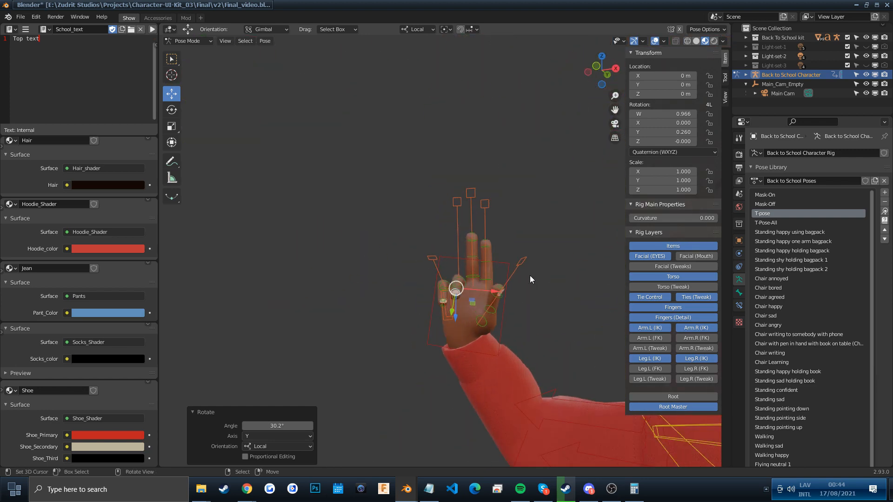
pyautogui.click(490, 285)
pyautogui.press('r')
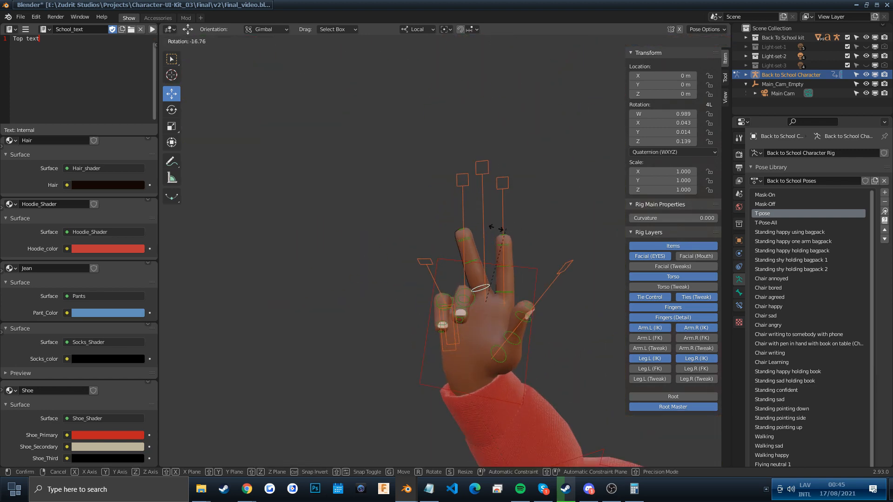
pyautogui.click(506, 294)
pyautogui.scroll(2, 513, 291)
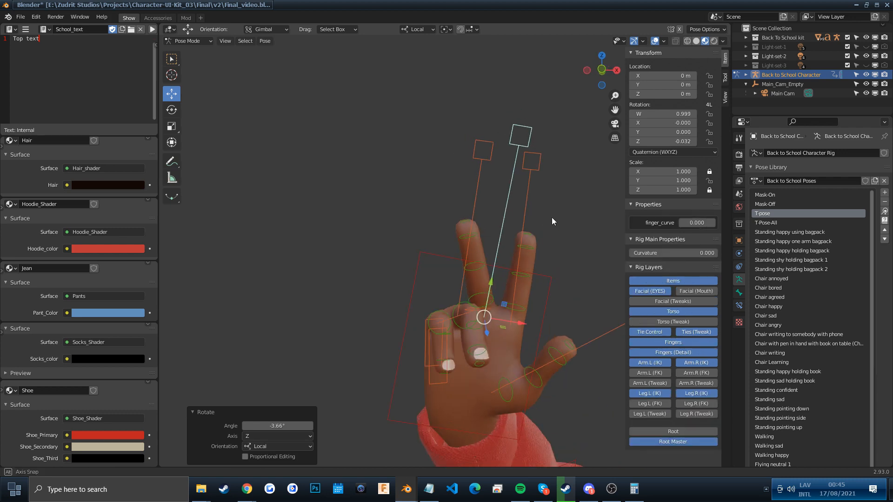
# Check the whole pose through the camera with the rig overlays hidden, and show the overlays again
pyautogui.press('KP_0')
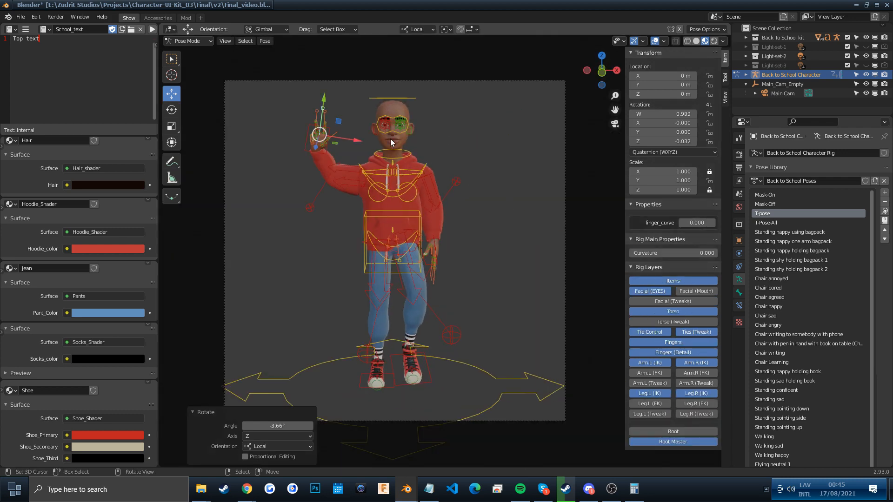
pyautogui.scroll(3, 397, 169)
pyautogui.keyDown('shift'); pyautogui.moveTo(398, 168); pyautogui.dragTo(407, 177, button='middle'); pyautogui.keyUp('shift')
pyautogui.click(654, 41)
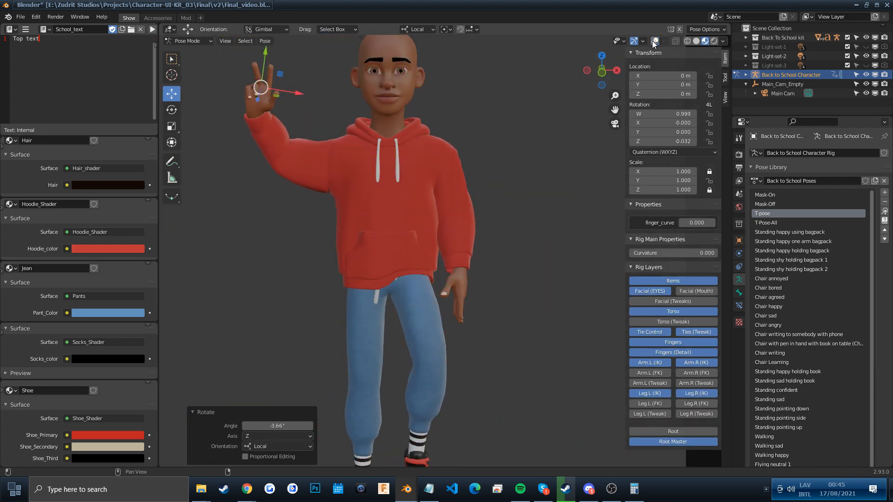
pyautogui.click(653, 42)
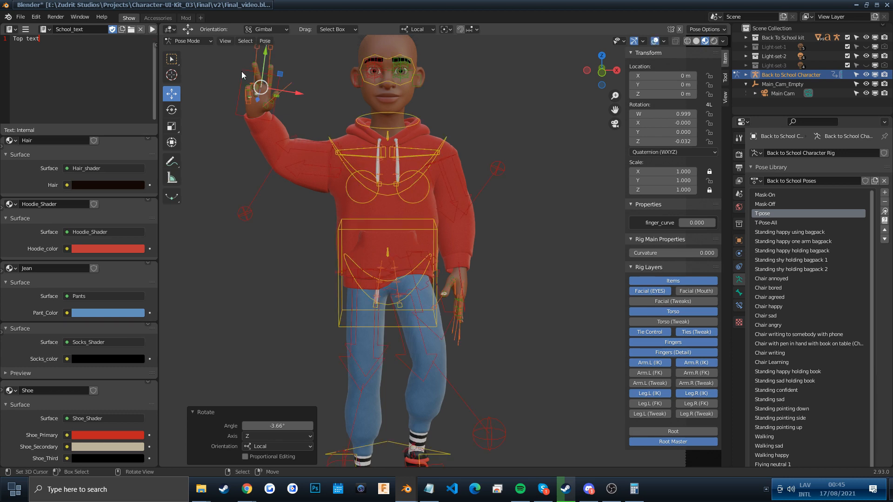
# Rotate the right middle finger's base detail control around Z to refine its spread from the index finger
pyautogui.click(260, 85)
pyautogui.press('KP_Decimal')
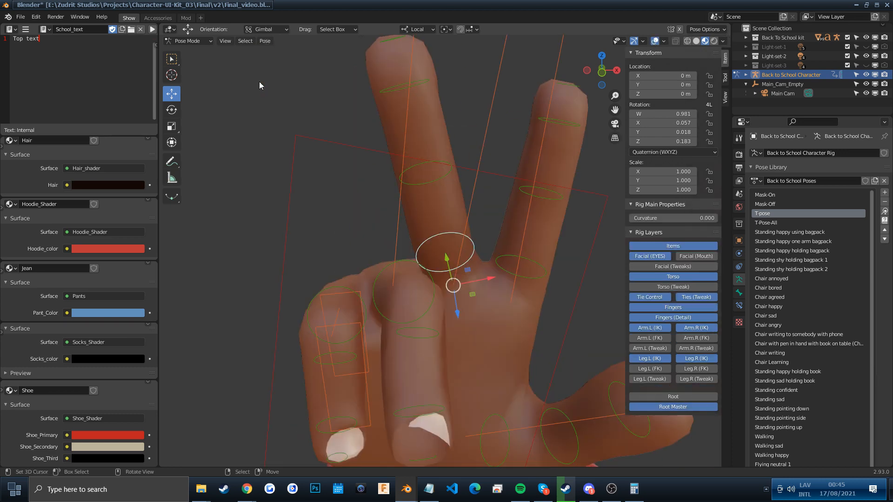
pyautogui.scroll(-6, 259, 82)
pyautogui.moveTo(259, 83); pyautogui.dragTo(326, 113, button='middle')
pyautogui.scroll(6, 458, 159)
pyautogui.moveTo(459, 158); pyautogui.dragTo(479, 139, button='middle')
pyautogui.press('r')
pyautogui.press('z')
pyautogui.click(499, 140)
# Fold the right thumb toward the palm by rotating its detail control 8.92° in the view plane
pyautogui.scroll(-2, 519, 290)
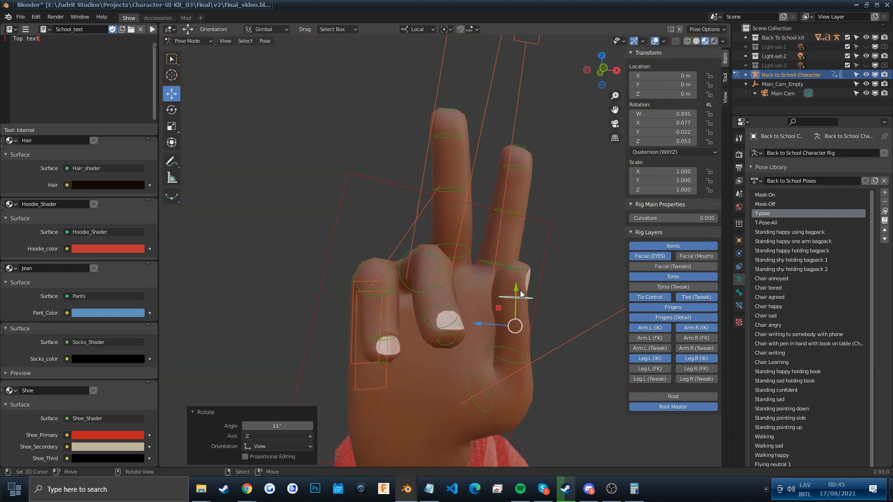
pyautogui.moveTo(520, 290); pyautogui.dragTo(492, 326, button='middle')
pyautogui.rightClick(491, 321)
pyautogui.press('r')
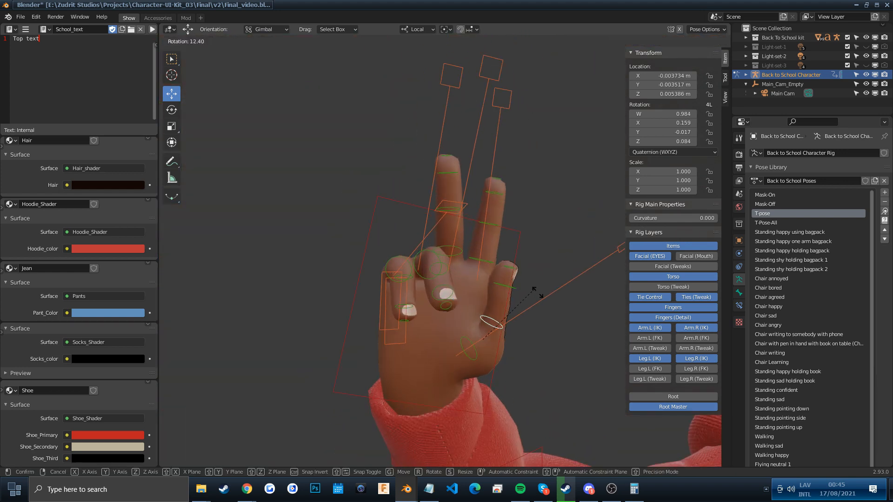
pyautogui.click(529, 286)
# Show the facial mouth controls and pull the jaw control down to open the mouth
pyautogui.scroll(-7, 531, 311)
pyautogui.keyDown('shift'); pyautogui.moveTo(531, 312); pyautogui.dragTo(440, 246, button='middle'); pyautogui.keyUp('shift')
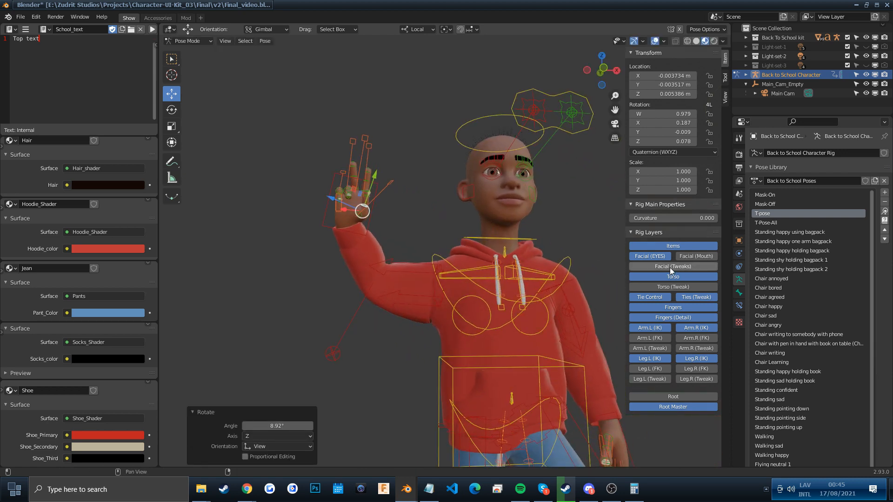
pyautogui.click(700, 256)
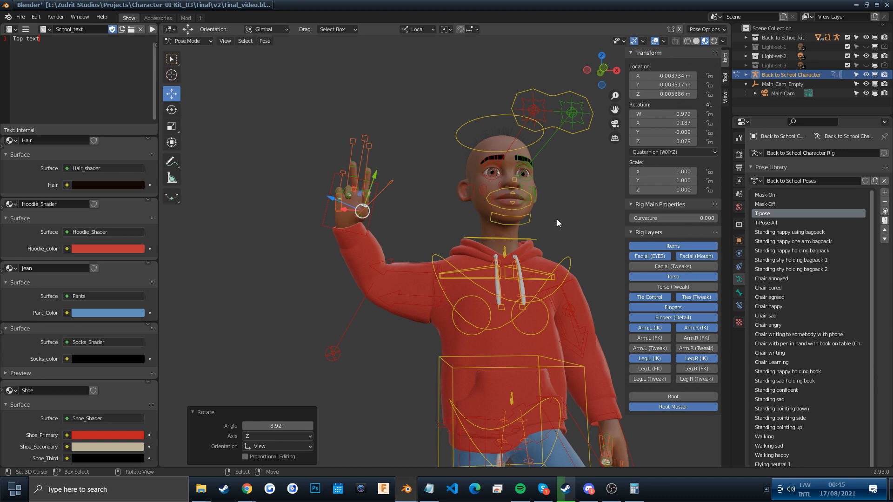
pyautogui.scroll(4, 535, 217)
pyautogui.moveTo(509, 216); pyautogui.dragTo(445, 207, button='middle')
pyautogui.click(444, 209)
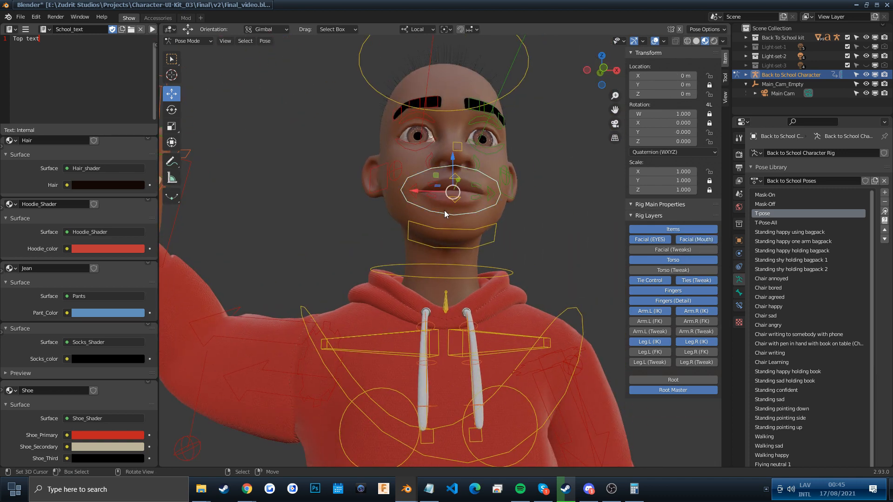
pyautogui.press('KP_Decimal')
pyautogui.scroll(-2, 445, 210)
pyautogui.moveTo(444, 210); pyautogui.dragTo(498, 292, button='middle')
pyautogui.click(447, 322)
pyautogui.press('g')
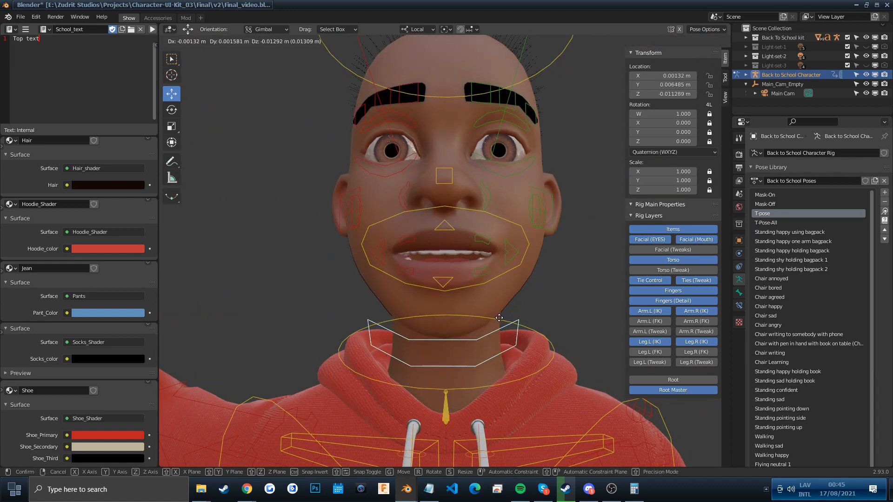
pyautogui.click(497, 326)
# Raise the character's left mouth corner control 0.01146 m along Z
pyautogui.moveTo(497, 325); pyautogui.dragTo(487, 236, button='middle')
pyautogui.click(497, 263)
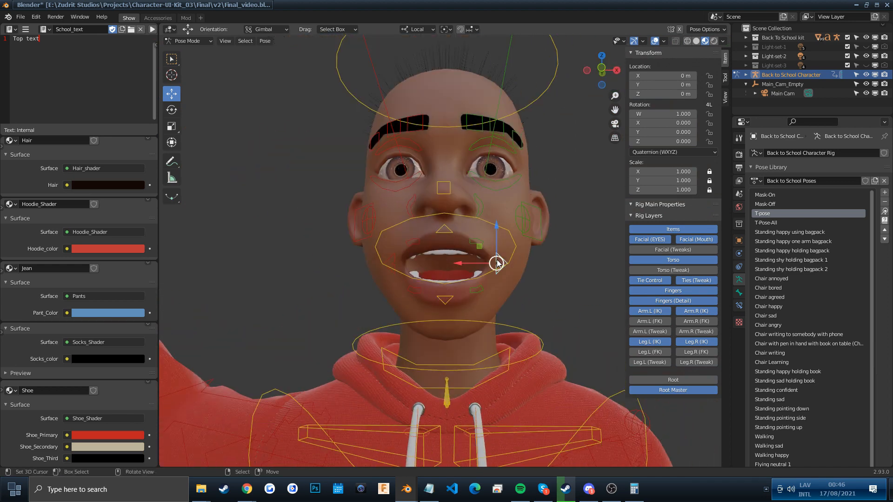
pyautogui.press('g')
pyautogui.rightClick(495, 242)
pyautogui.moveTo(496, 236); pyautogui.dragTo(496, 223)
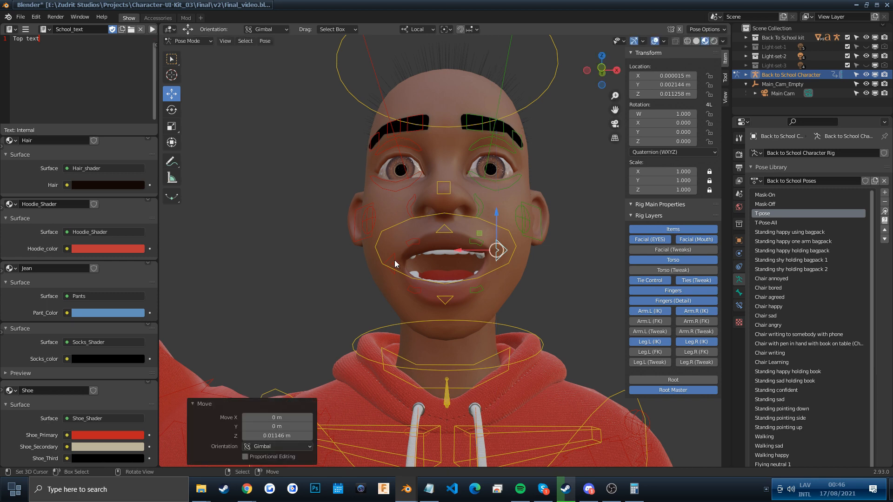
# Raise the character's right mouth corner control 0.012328 m along Z to form an open smile
pyautogui.click(398, 244)
pyautogui.press('g')
pyautogui.press('z')
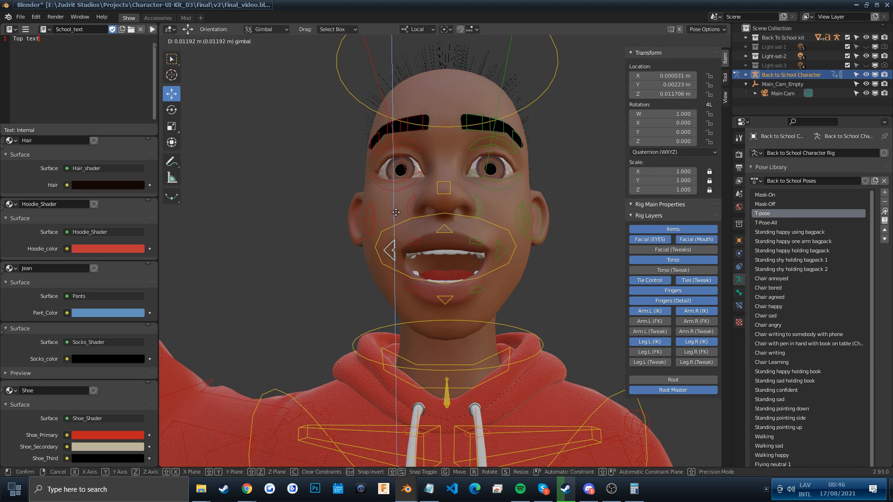
pyautogui.click(396, 211)
pyautogui.scroll(-3, 495, 183)
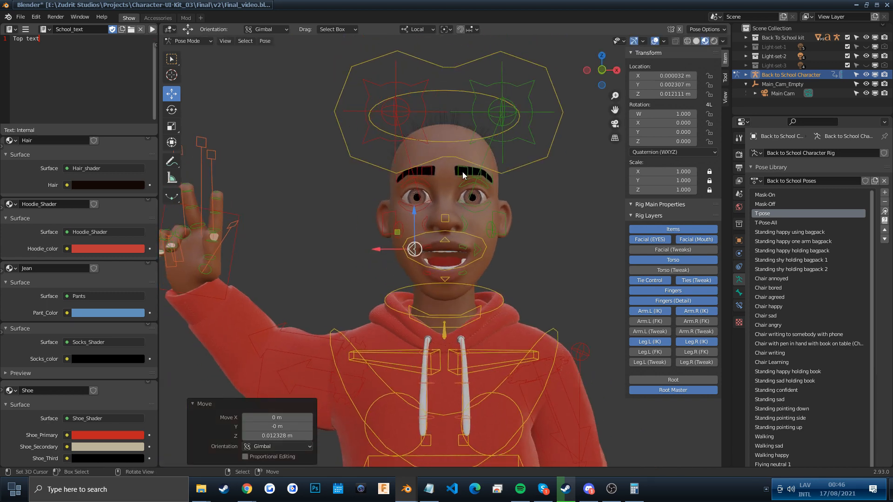
pyautogui.click(430, 173)
pyautogui.keyDown('shift'); pyautogui.click(429, 174); pyautogui.keyUp('shift')
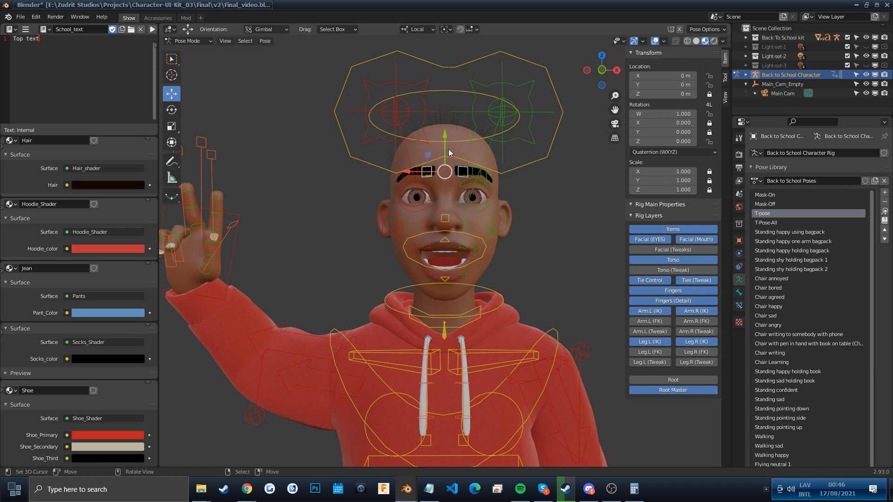
pyautogui.moveTo(445, 132); pyautogui.dragTo(446, 122)
pyautogui.rightClick(446, 122)
pyautogui.scroll(2, 434, 175)
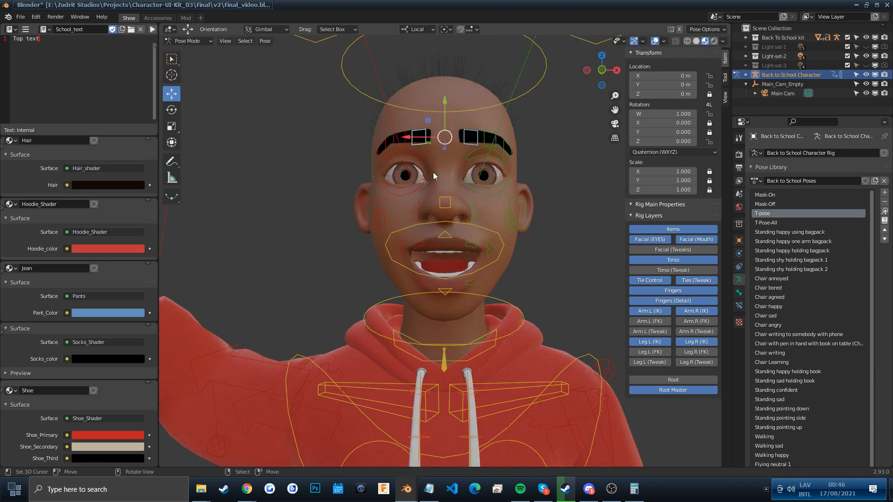
# Move the combined eye target control sideways toward the raised hand to redirect the character's gaze
pyautogui.scroll(-2, 444, 176)
pyautogui.click(444, 177)
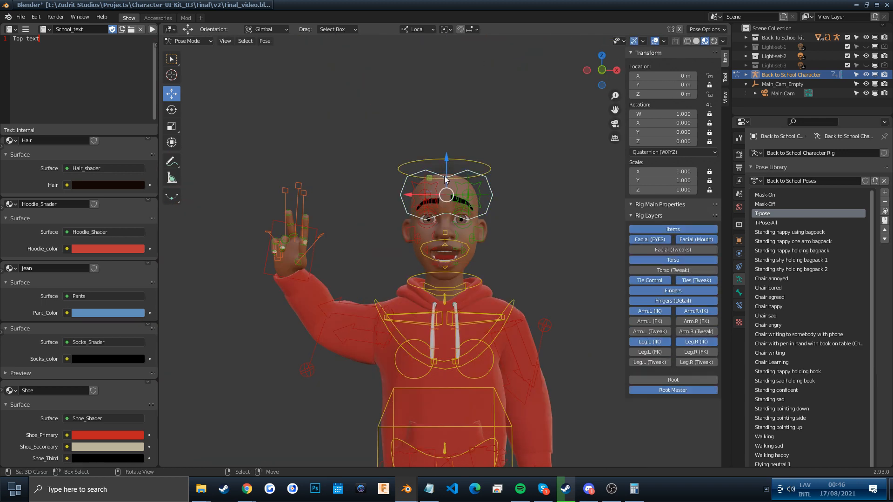
pyautogui.scroll(-3, 444, 179)
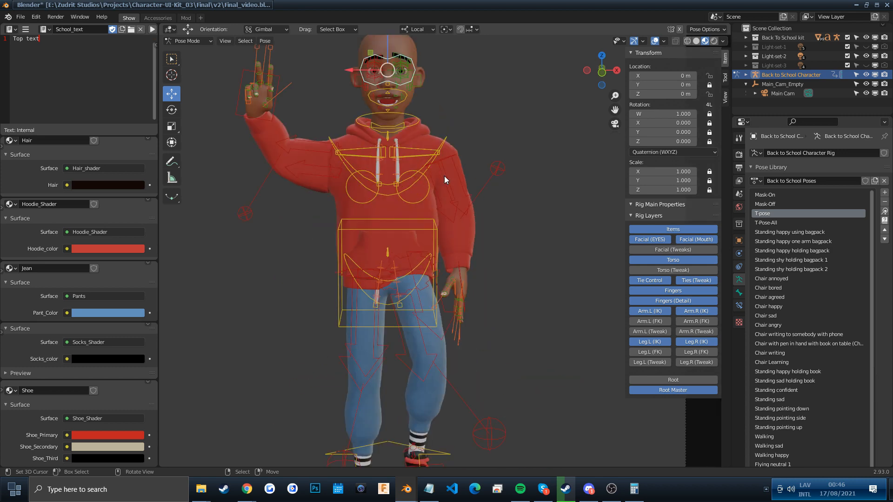
pyautogui.scroll(4, 444, 176)
pyautogui.press('g')
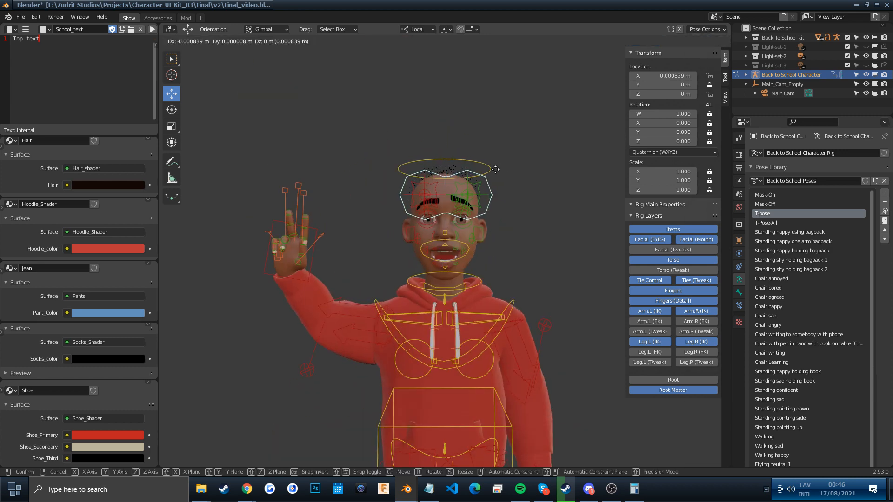
pyautogui.click(474, 235)
# Turn the character toward the raised hand by rotating the neck control -14° about its local Y axis
pyautogui.click(474, 274)
pyautogui.press('r')
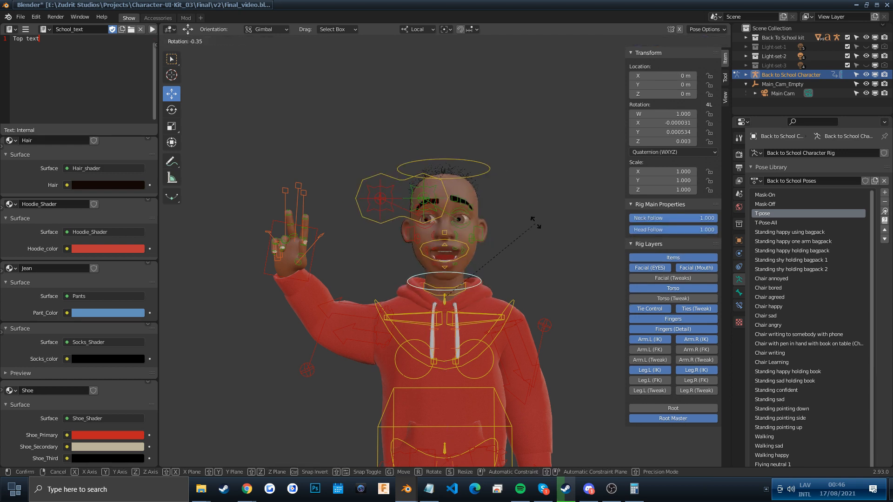
pyautogui.click(549, 246)
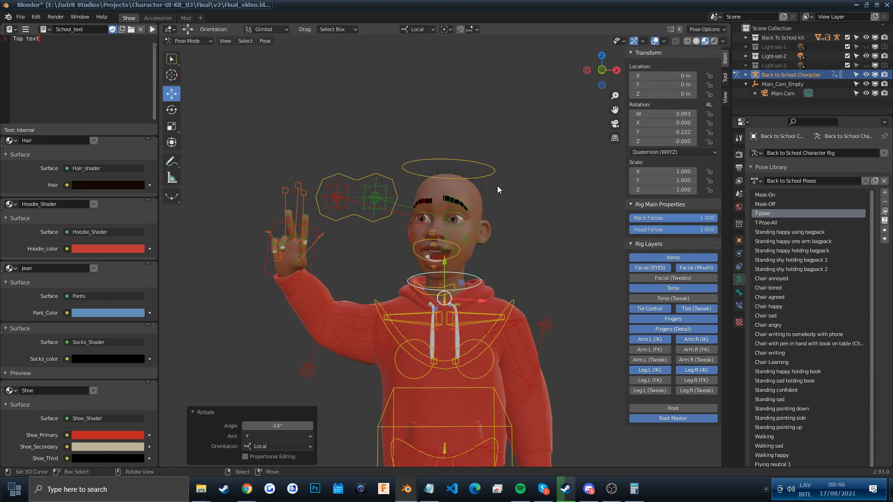
# Tilt the head by rotating the ring control above it -7.95° about its local X axis
pyautogui.click(481, 163)
pyautogui.press('r')
pyautogui.press('x')
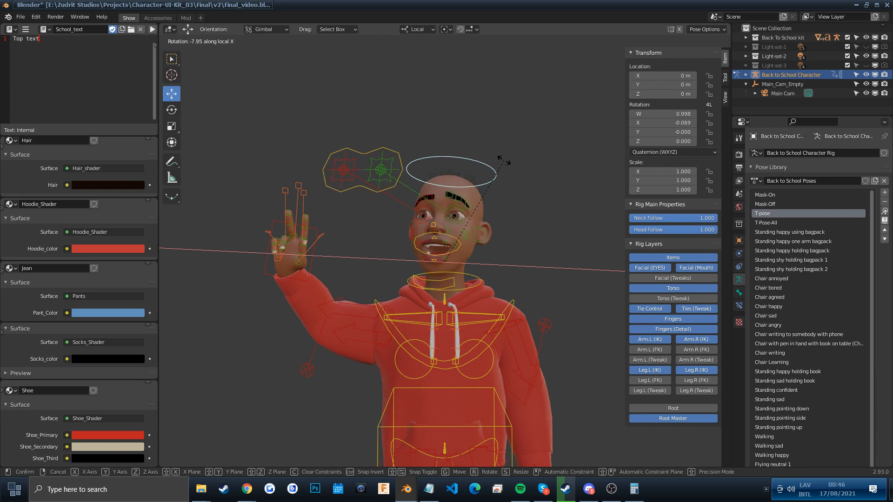
pyautogui.click(503, 161)
# Lean the upper body by rotating the chest control -5.52° in the view plane
pyautogui.scroll(-2, 507, 254)
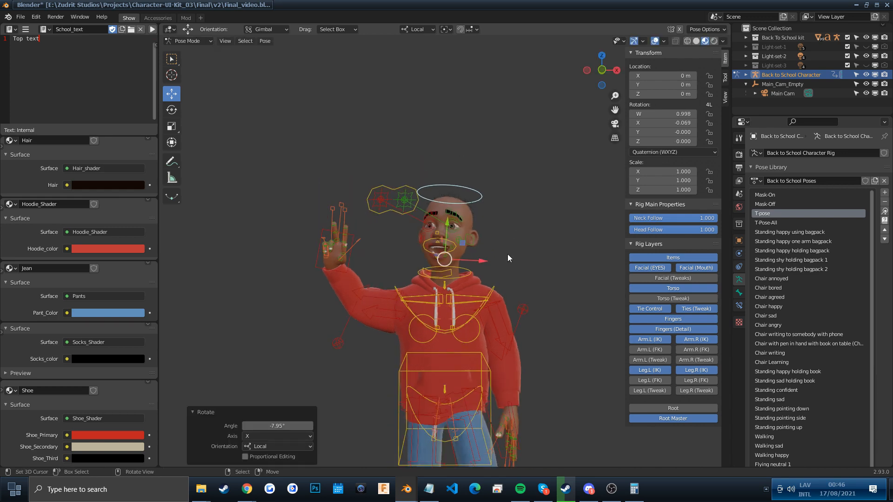
pyautogui.click(492, 290)
pyautogui.press('r')
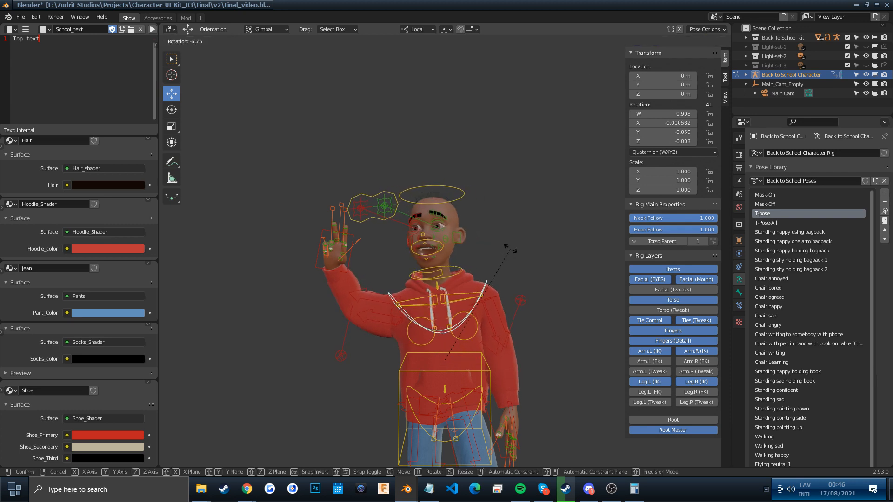
pyautogui.click(506, 292)
# Select the torso box control and inspect the full-body pose from several angles and distances
pyautogui.scroll(-1, 506, 297)
pyautogui.keyDown('shift'); pyautogui.moveTo(504, 355); pyautogui.dragTo(515, 266, button='middle'); pyautogui.keyUp('shift')
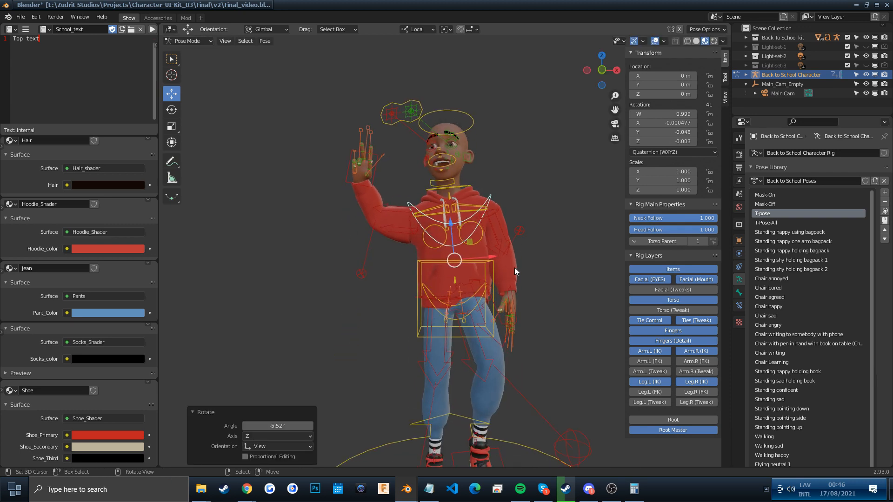
pyautogui.scroll(3, 484, 269)
pyautogui.click(420, 268)
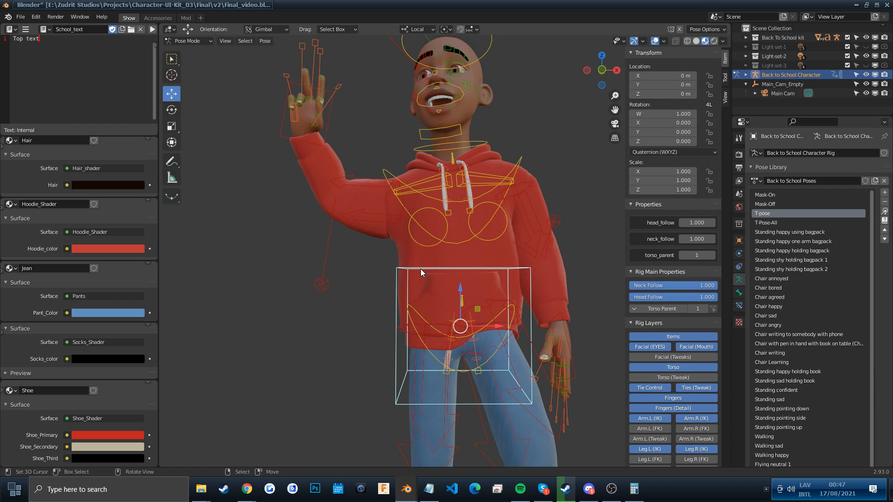
pyautogui.scroll(1, 478, 302)
pyautogui.moveTo(478, 302)
pyautogui.mouseDown(button='middle')
pyautogui.moveTo(455, 305)
pyautogui.moveTo(472, 309)
pyautogui.mouseUp(button='middle')
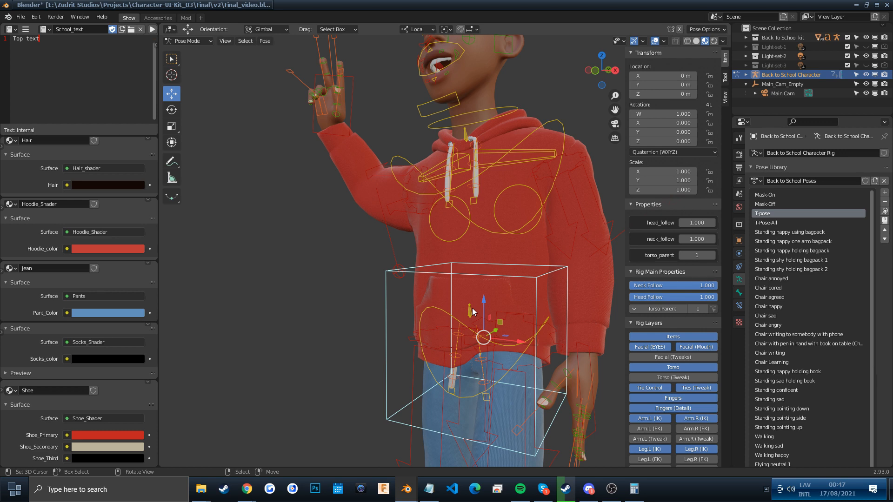
pyautogui.scroll(-3, 507, 241)
pyautogui.moveTo(513, 233); pyautogui.dragTo(491, 180, button='middle')
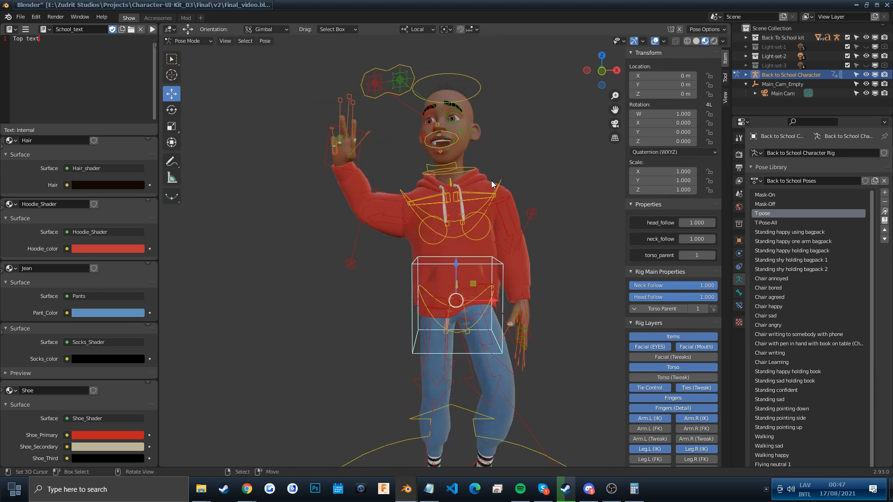
pyautogui.scroll(-4, 490, 180)
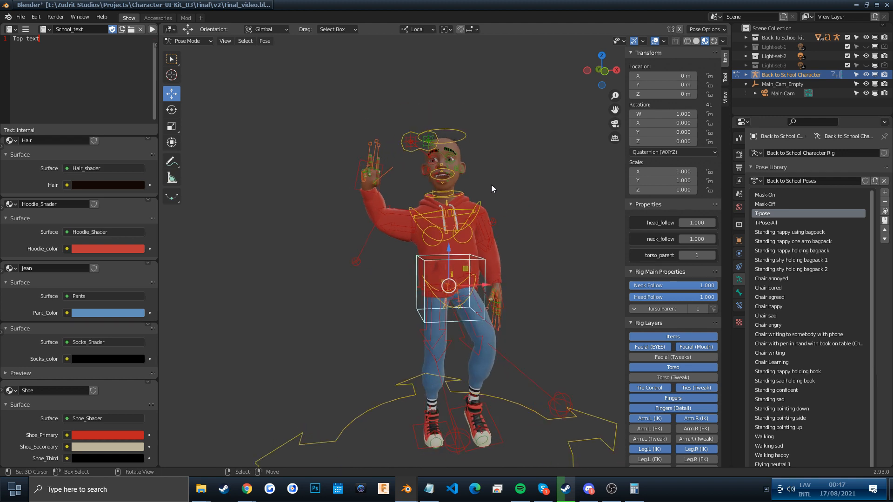
# Look through the scene camera, check the pose with viewport overlays hidden, restore the overlays and deselect all controls
pyautogui.press('KP_0')
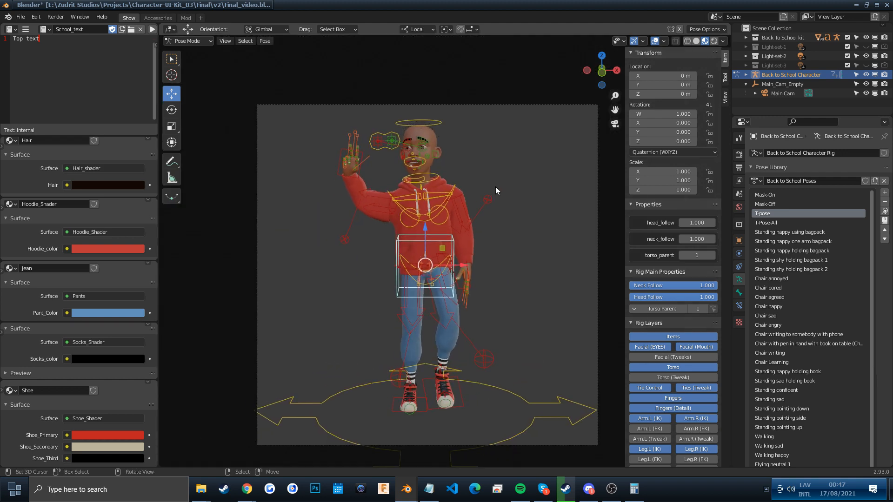
pyautogui.click(654, 42)
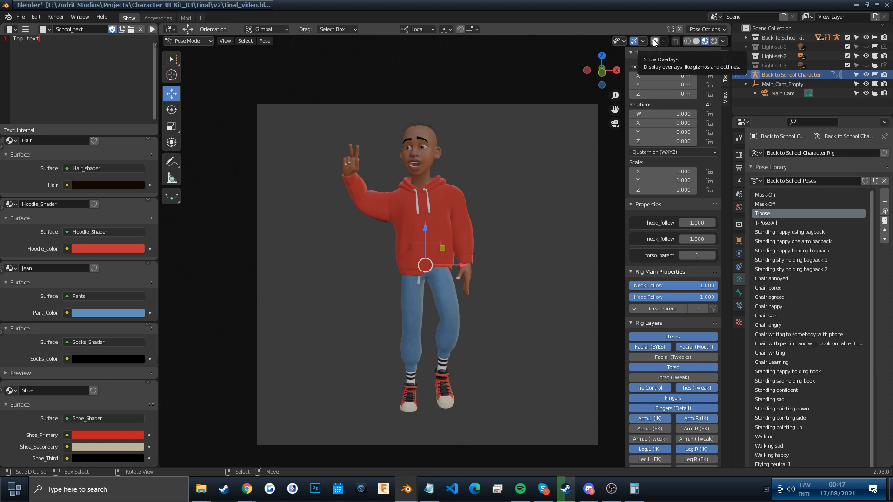
pyautogui.click(654, 43)
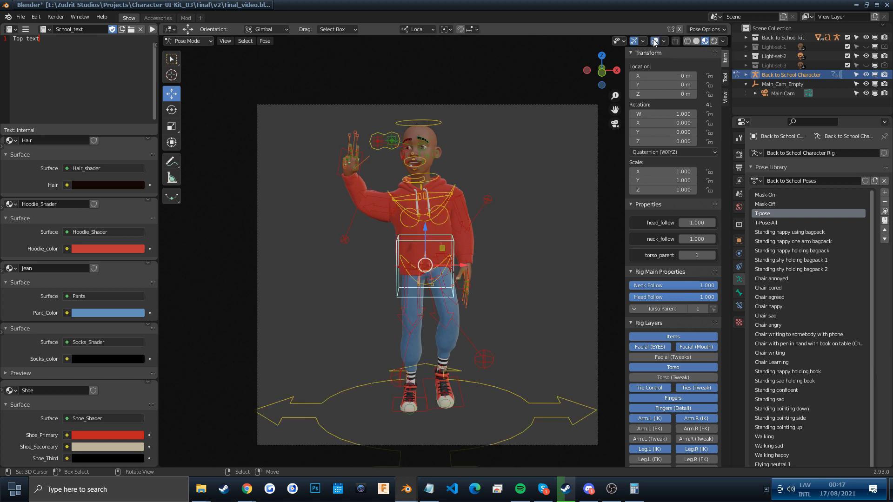
pyautogui.click(654, 43)
pyautogui.click(654, 42)
pyautogui.hotkey('alt', 'a')
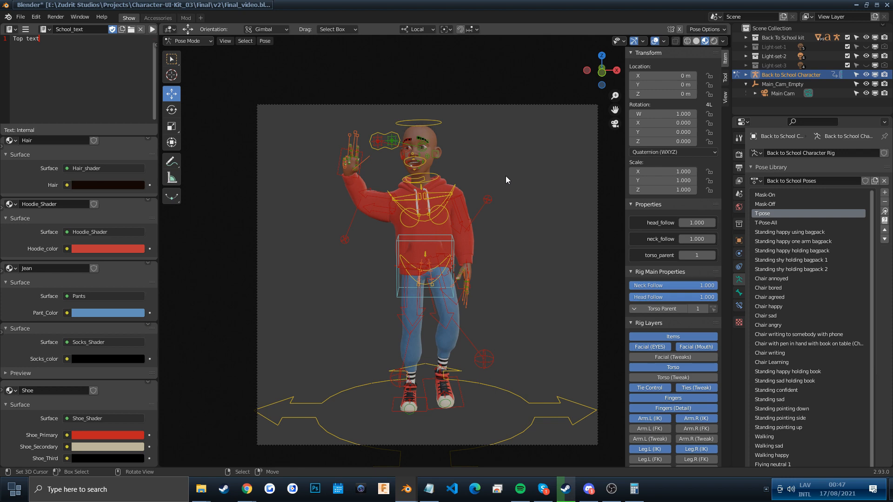
pyautogui.click(436, 237)
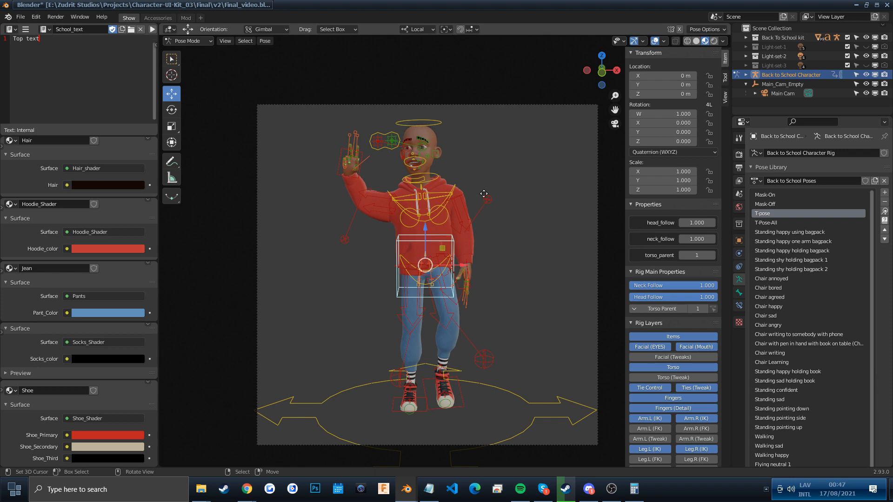
pyautogui.press('g')
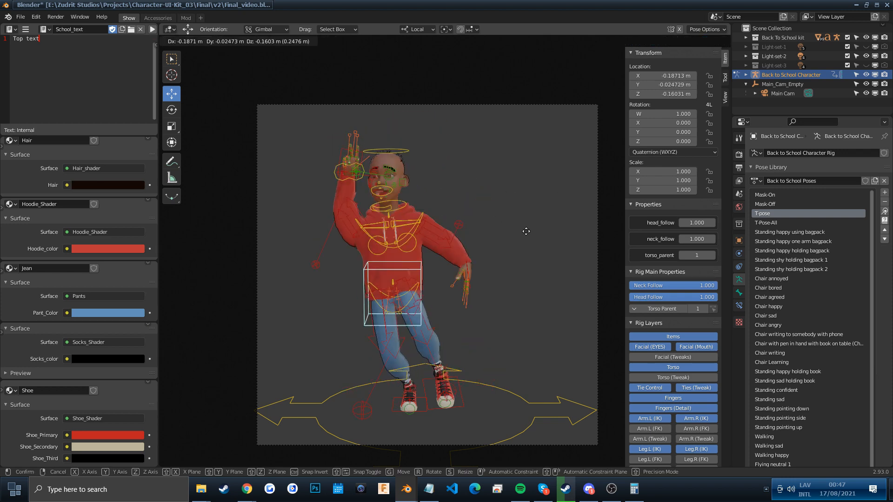
pyautogui.press('Escape')
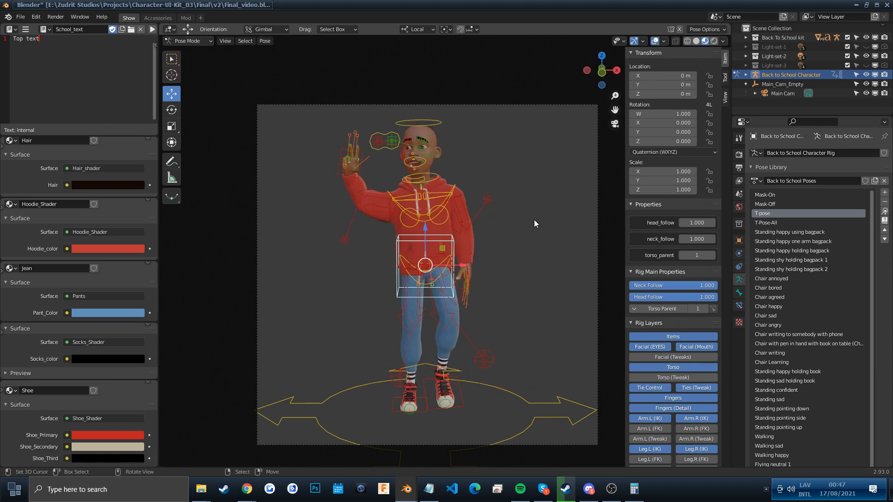
pyautogui.click(534, 219)
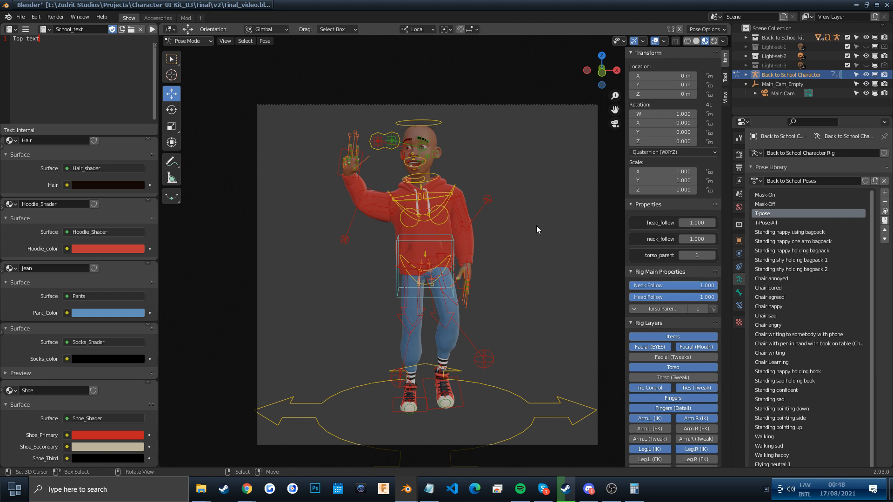
# Add the current stance to the Back to School Poses library as a new pose named Piece bro
pyautogui.click(885, 194)
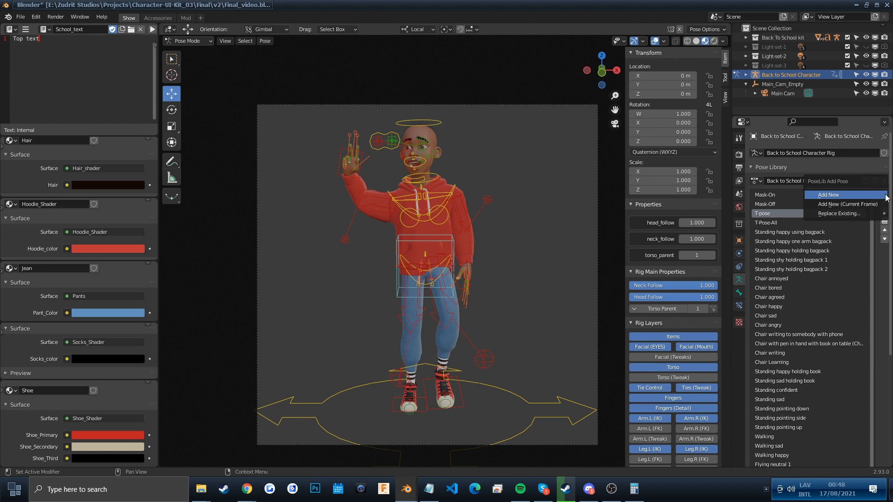
pyautogui.click(857, 196)
pyautogui.scroll(-3, 849, 239)
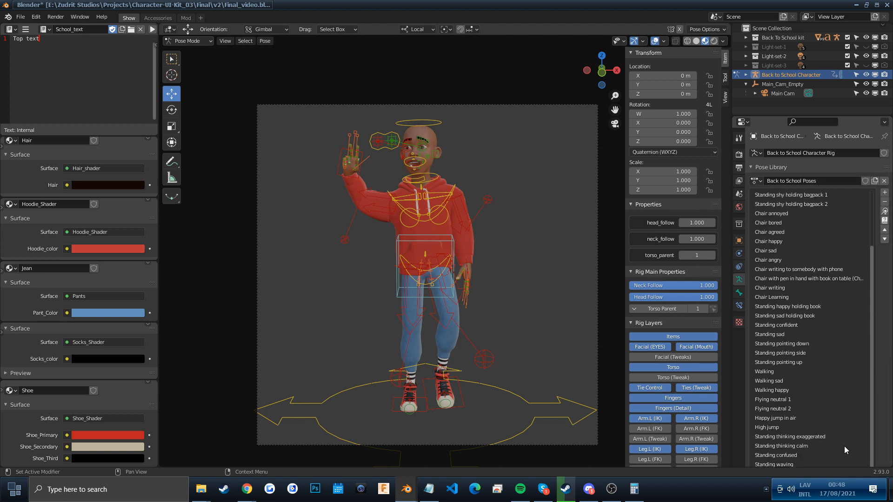
pyautogui.scroll(-6, 882, 383)
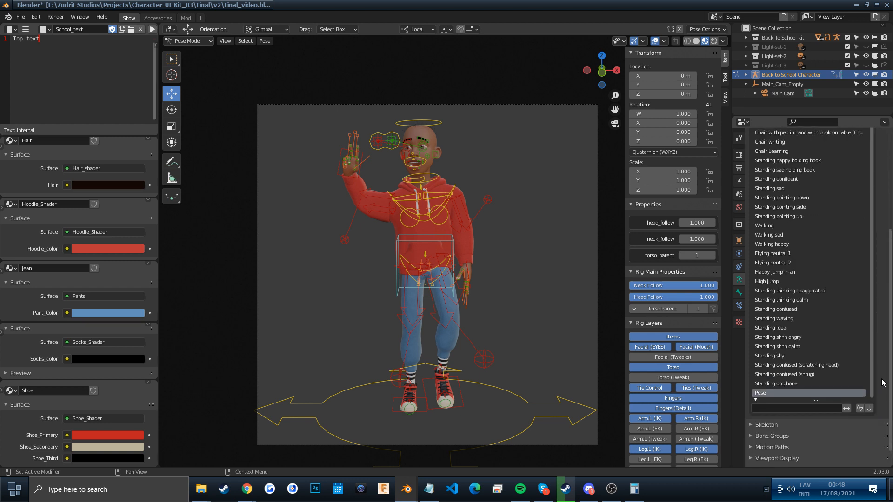
pyautogui.doubleClick(773, 393)
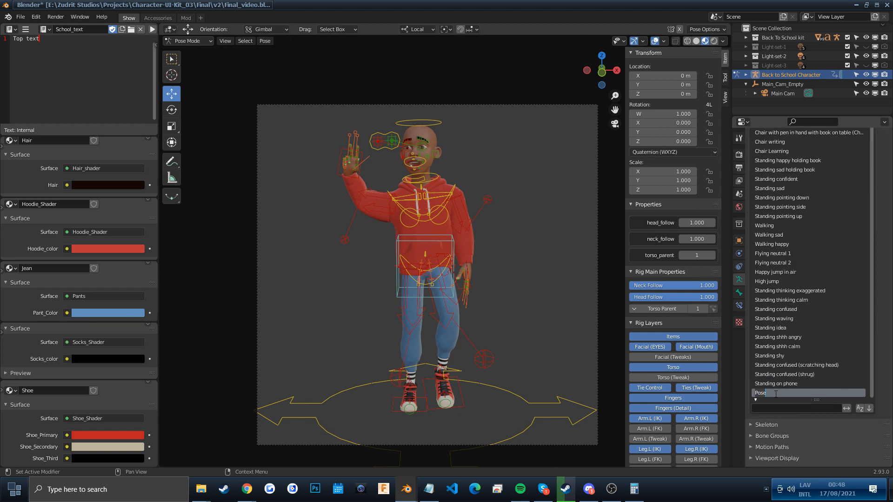
pyautogui.press('BackSpace')
pyautogui.write('Piece br')
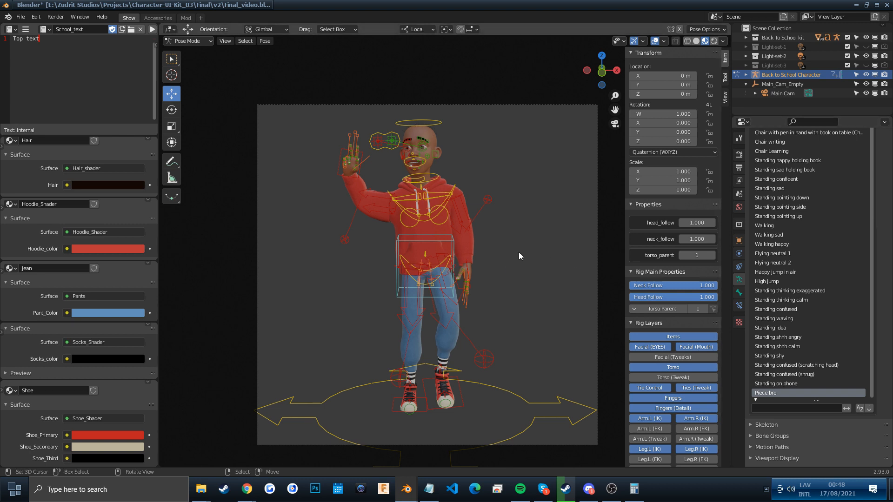
# Cycle the character rig through Object Mode, Edit Mode and Object Mode again, returning to Pose Mode
pyautogui.press('Tab')
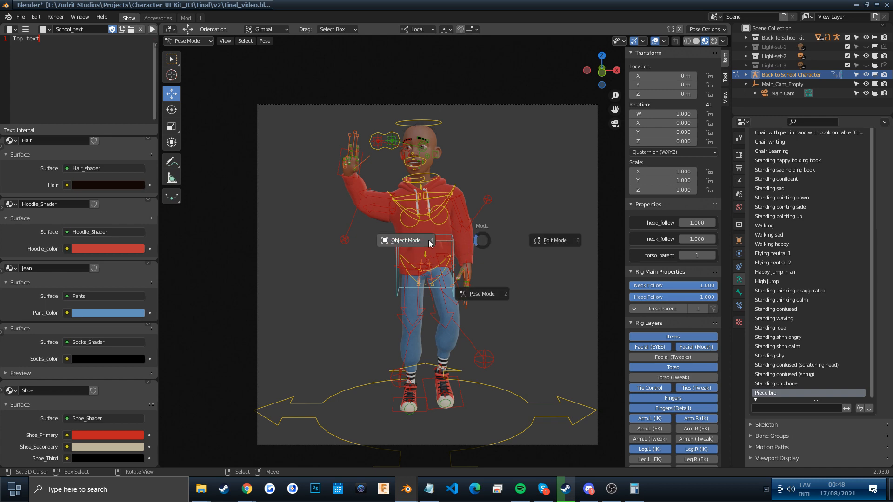
pyautogui.click(414, 241)
pyautogui.press('Tab')
pyautogui.click(556, 259)
pyautogui.press('Tab')
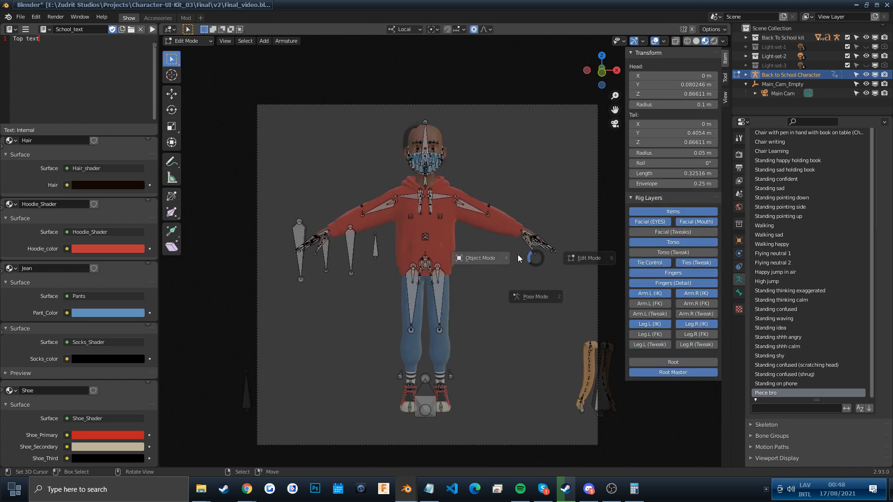
pyautogui.click(447, 258)
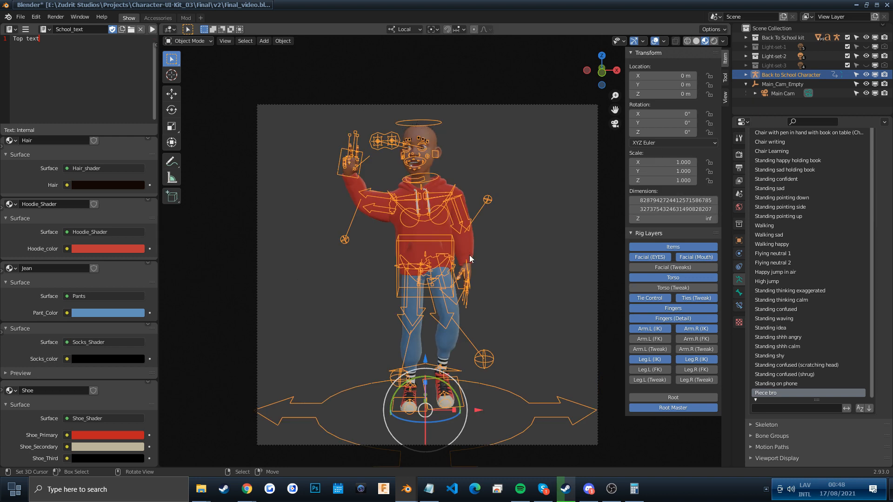
pyautogui.press('Tab')
pyautogui.click(486, 300)
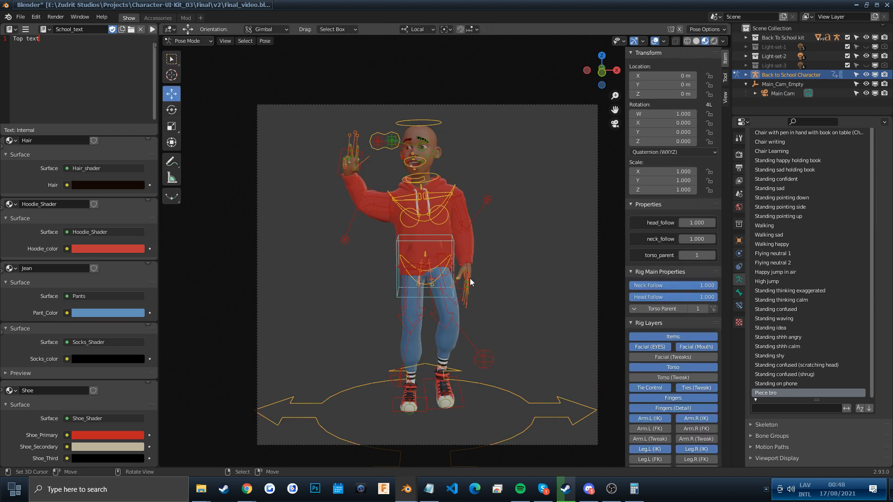
# Switch the character rig from Pose Mode to Object Mode
pyautogui.press('Tab')
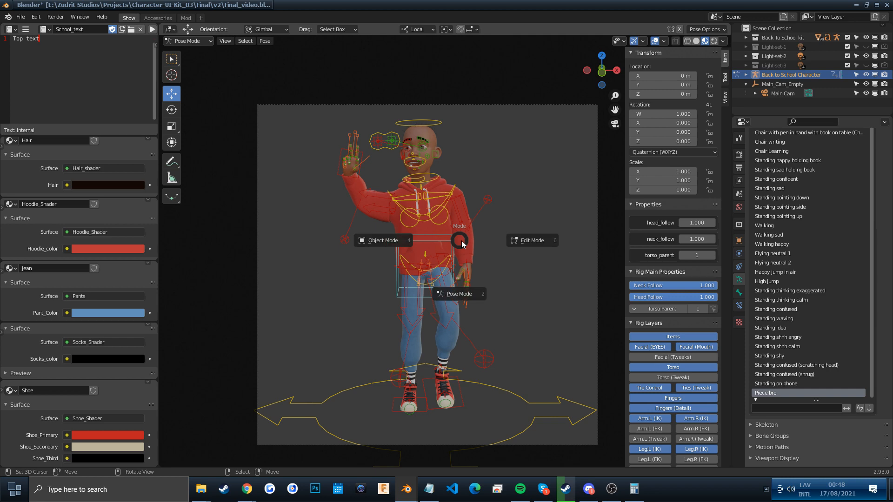
pyautogui.click(411, 241)
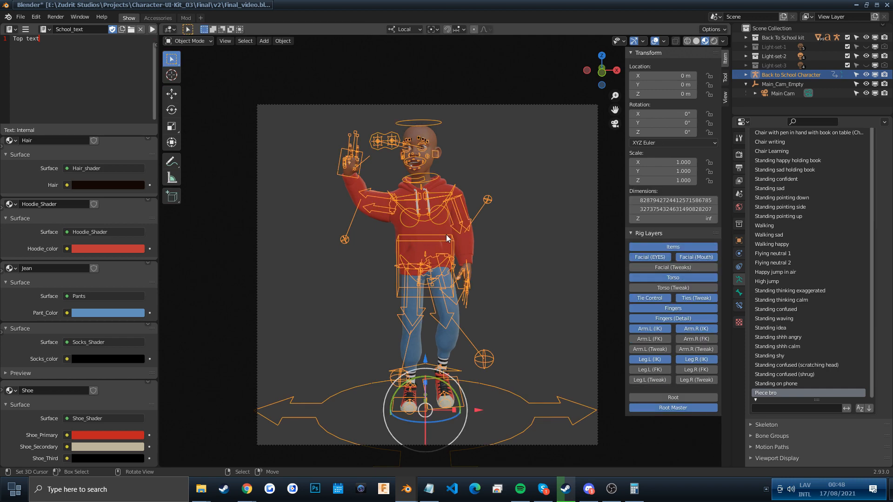
# Switch the character rig to Pose Mode and return it to Object Mode
pyautogui.press('Tab')
pyautogui.click(446, 286)
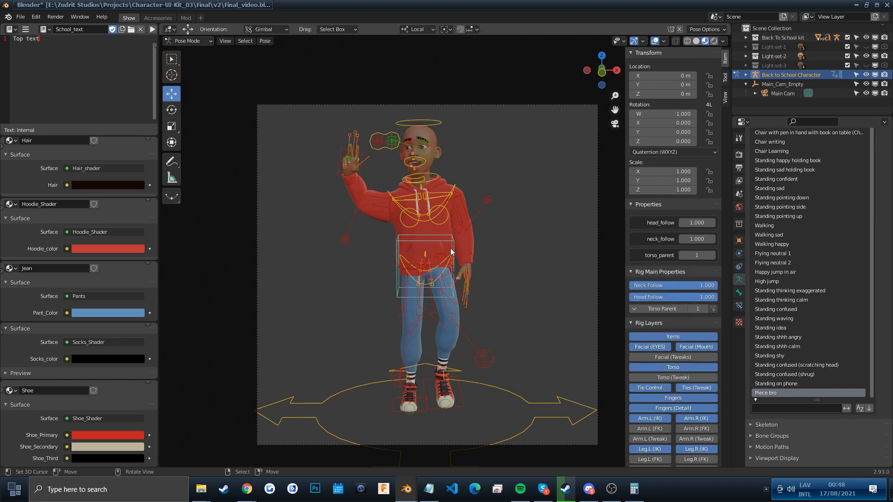
pyautogui.press('Tab')
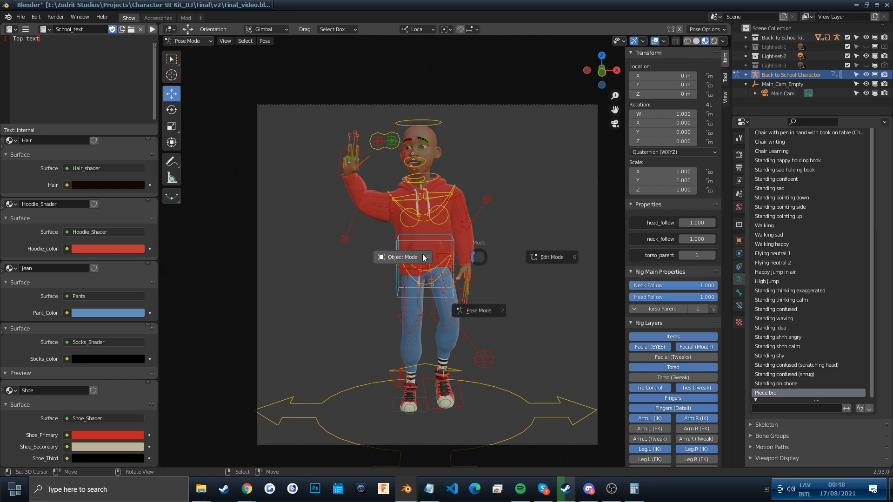
pyautogui.click(408, 259)
# Apply the High jump pose from the Back to School Poses library and hide the viewport overlays
pyautogui.click(772, 281)
pyautogui.scroll(6, 878, 219)
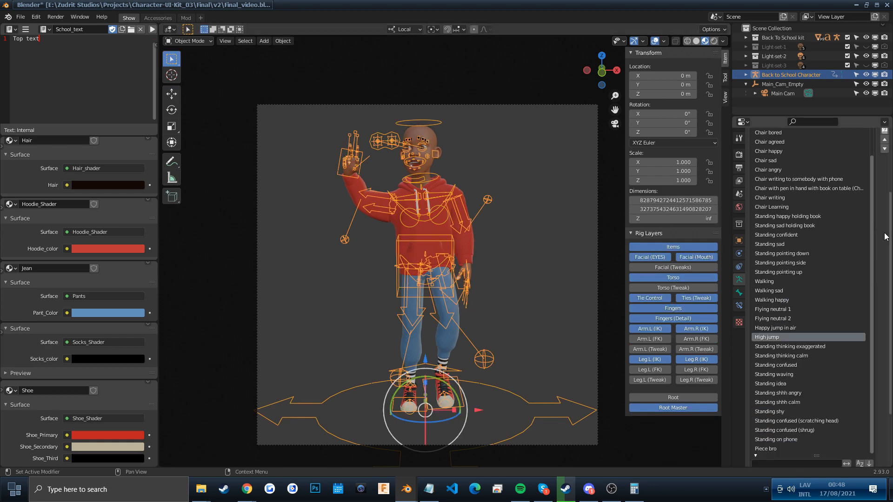
pyautogui.click(885, 220)
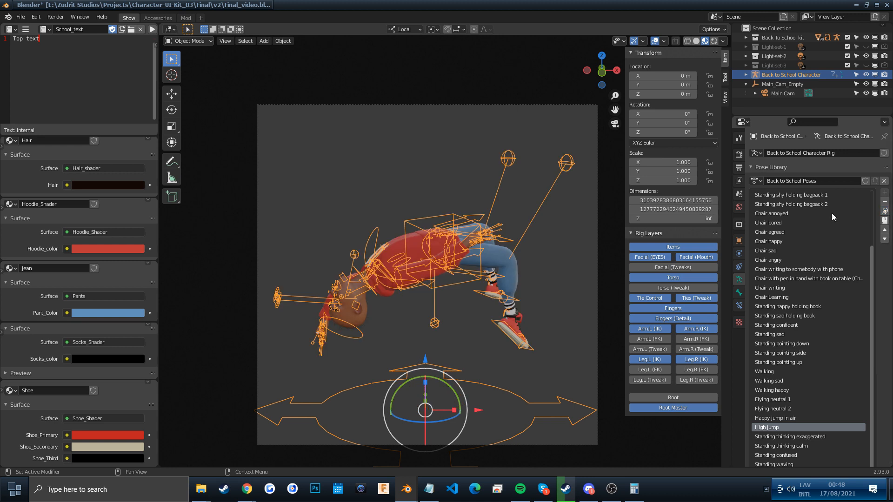
pyautogui.click(653, 42)
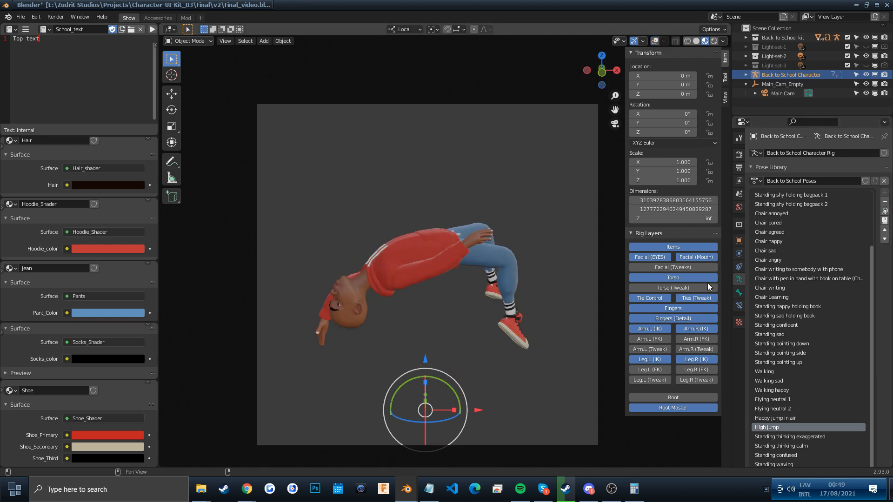
# Apply the Piece bro pose to the character and return the rig to Object Mode
pyautogui.scroll(-2, 891, 402)
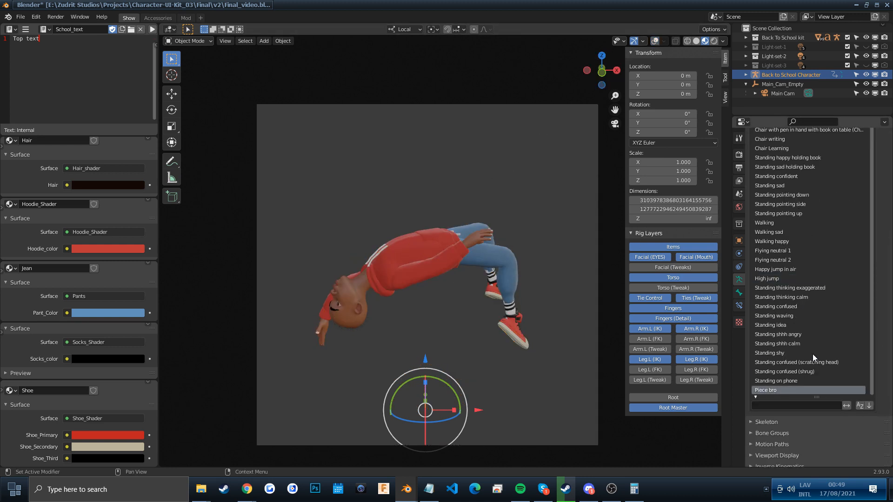
pyautogui.scroll(-1, 888, 182)
pyautogui.click(885, 164)
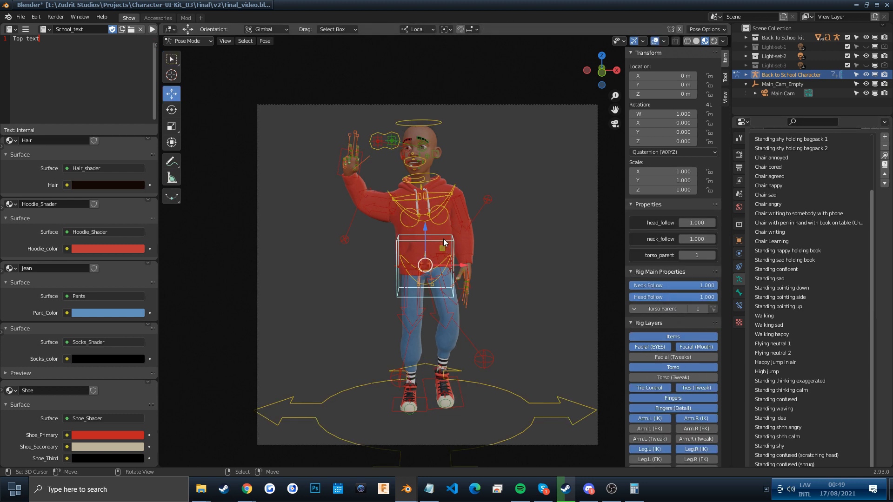
pyautogui.hotkey('ctrl', 'Tab')
pyautogui.click(384, 238)
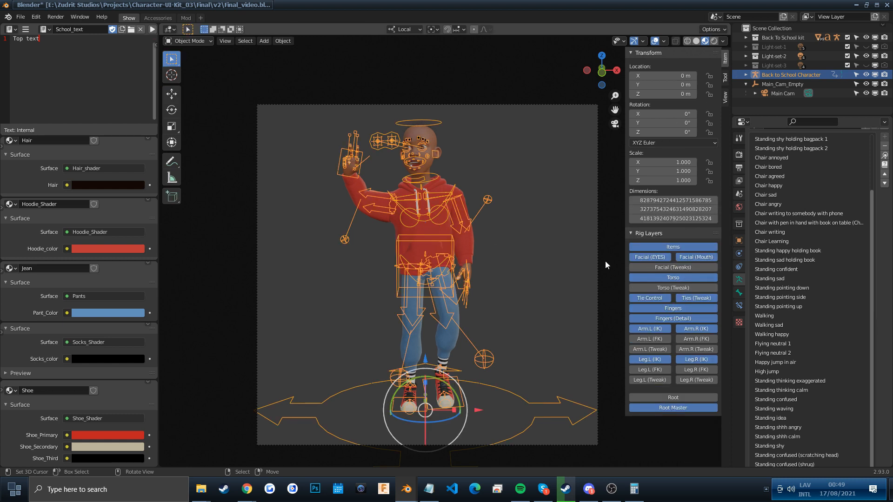
# Apply the Standing pointing side pose from the library and check it with the viewport overlays hidden
pyautogui.click(796, 298)
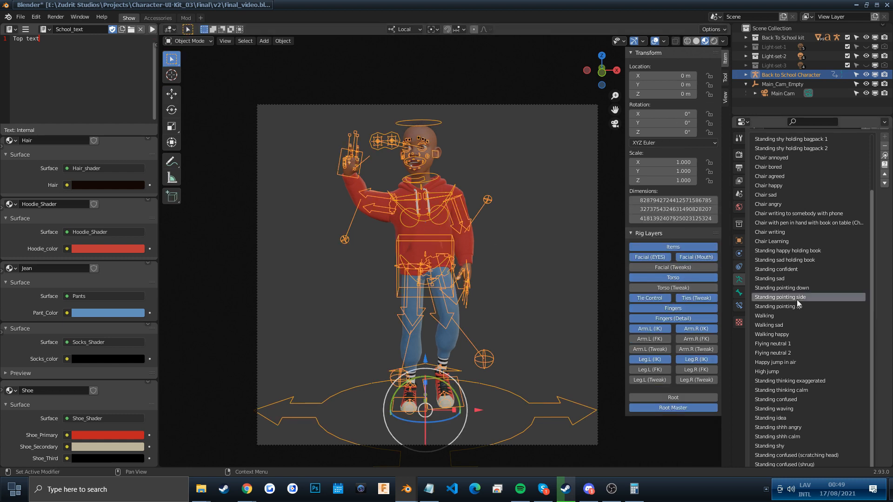
pyautogui.click(885, 156)
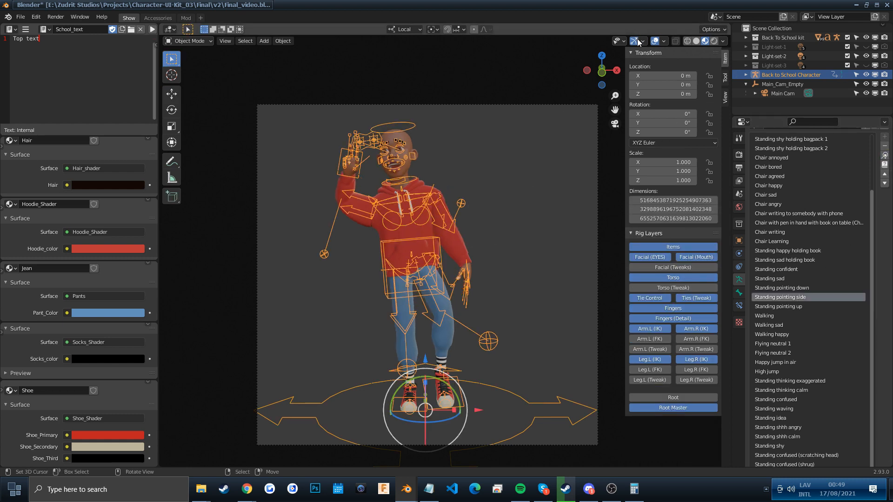
pyautogui.click(654, 41)
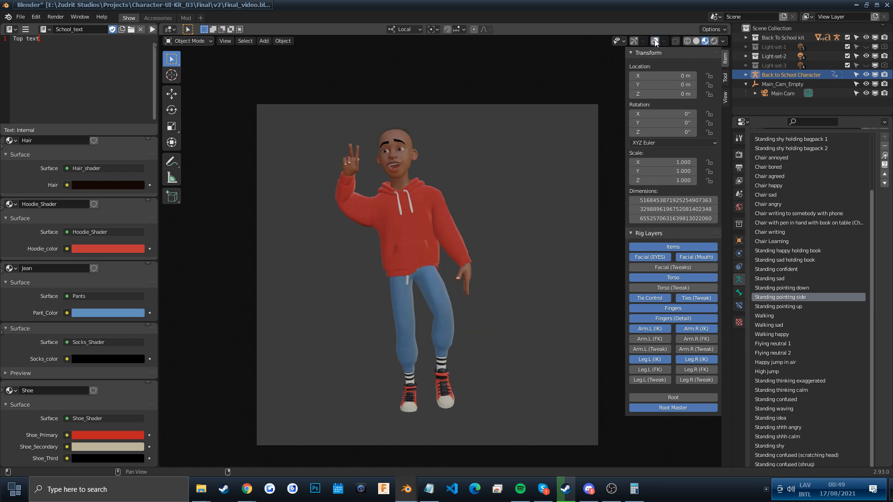
# Apply the Chair angry pose to the character, followed by the Walking happy pose
pyautogui.click(784, 213)
pyautogui.click(784, 204)
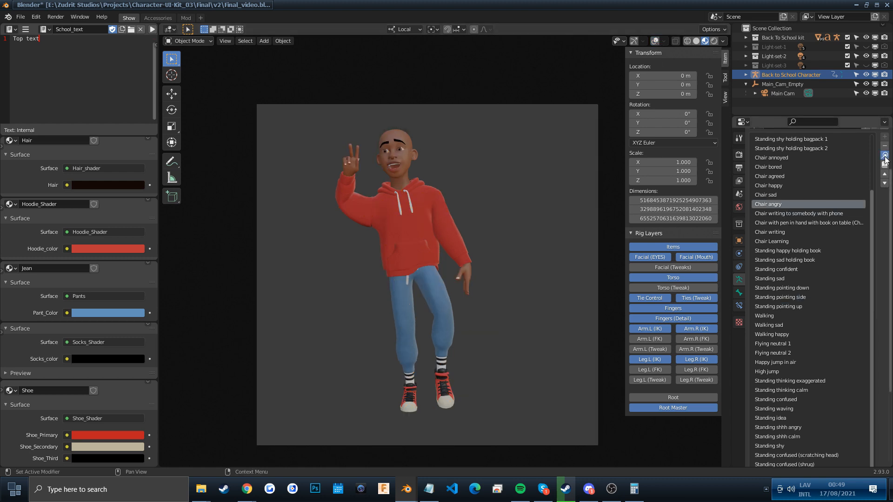
pyautogui.click(884, 156)
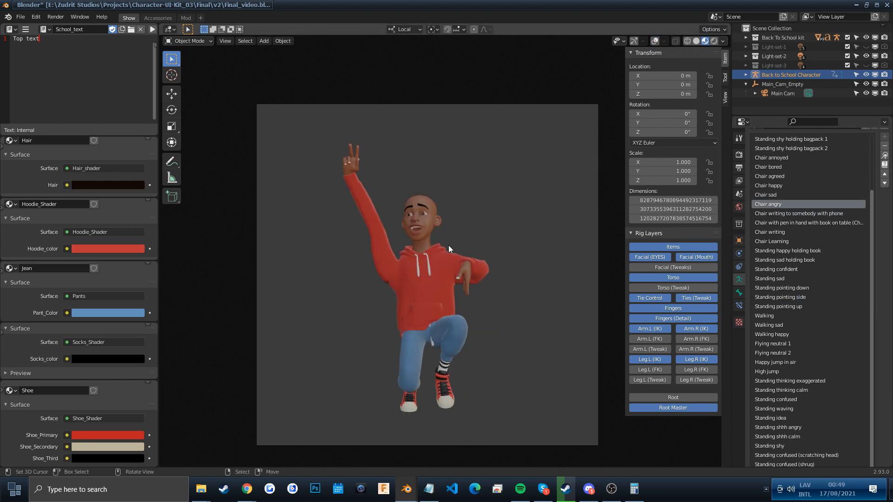
pyautogui.click(771, 335)
pyautogui.click(885, 157)
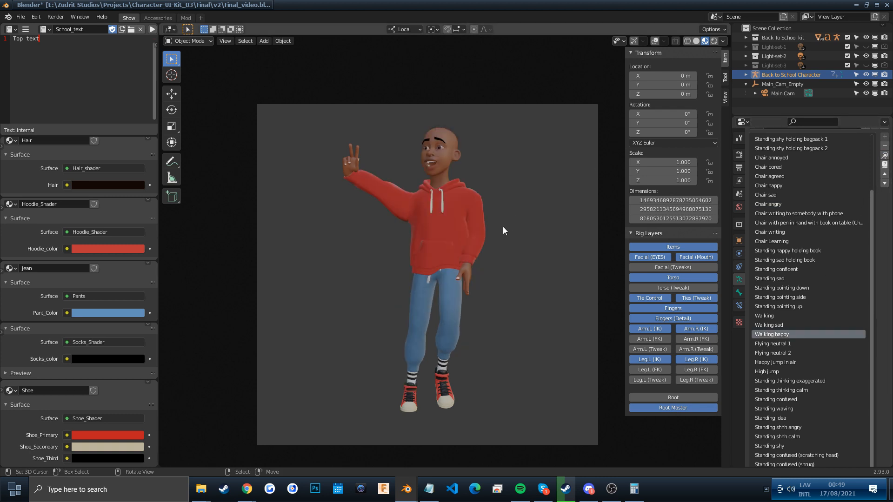
# Cycle the rig through Pose Mode back to Object Mode and show the viewport gizmos and overlays again
pyautogui.hotkey('ctrl', 'Tab')
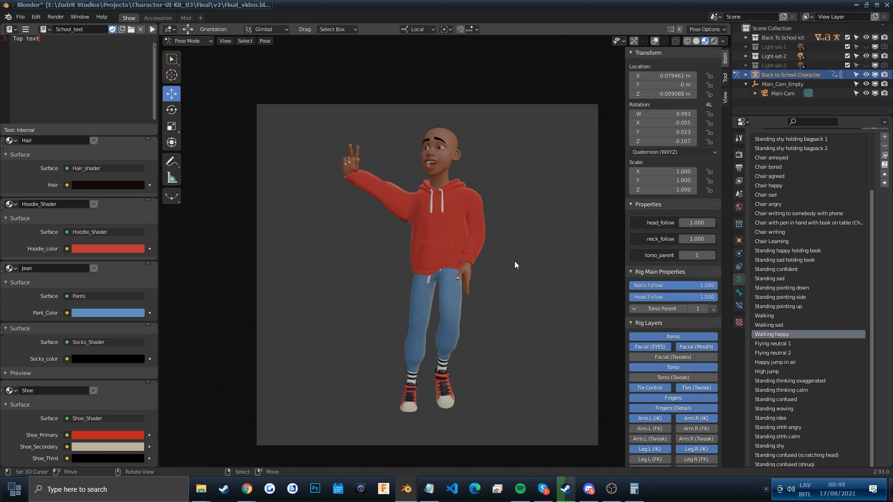
pyautogui.hotkey('ctrl', 'Tab')
pyautogui.click(420, 197)
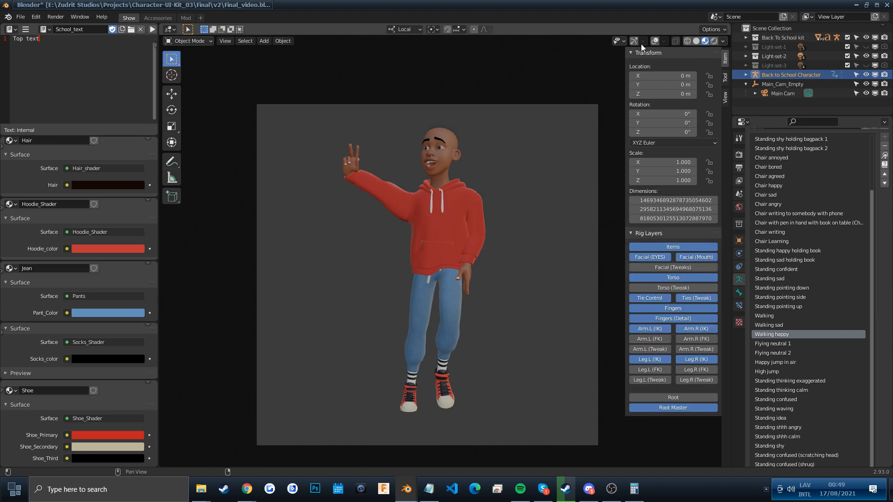
pyautogui.click(632, 41)
pyautogui.click(655, 40)
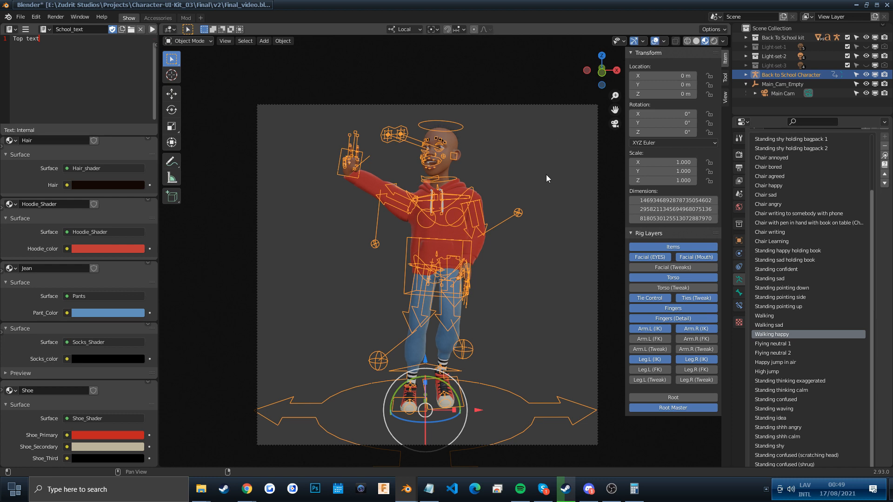
# Enter Pose Mode on the character rig and deselect all bone controls
pyautogui.hotkey('ctrl', 'Tab')
pyautogui.click(541, 227)
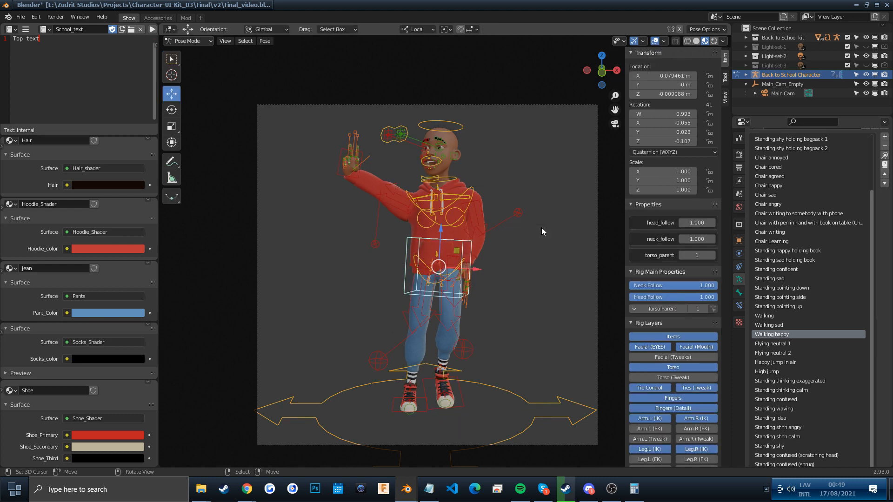
pyautogui.rightClick(518, 268)
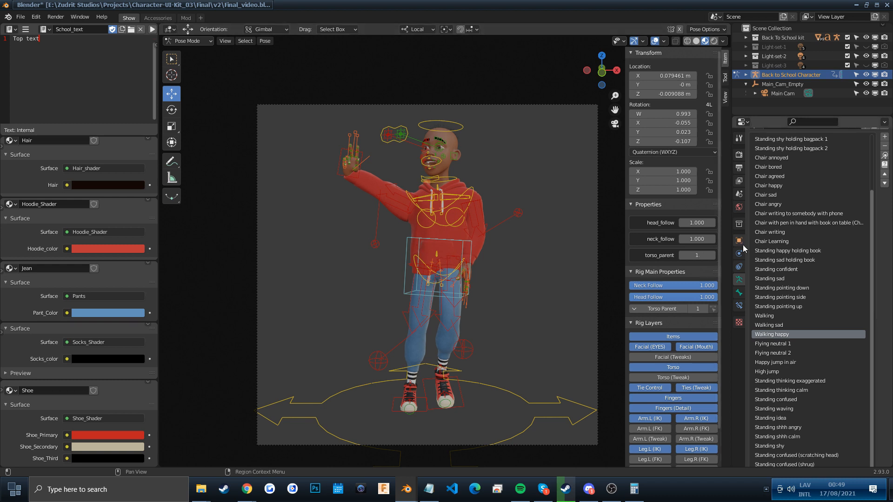
# Return the rig to Object Mode, apply the Standing happy holding book pose and hide the viewport overlays
pyautogui.hotkey('ctrl', 'Tab')
pyautogui.click(797, 252)
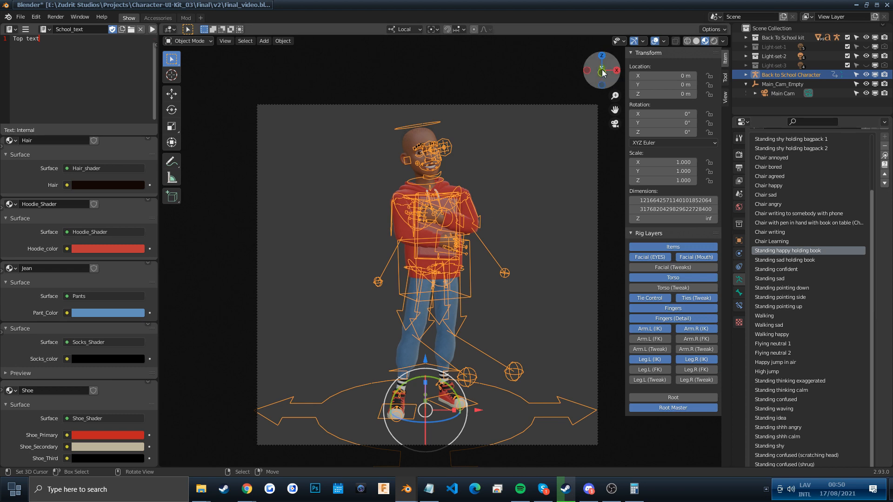
pyautogui.click(656, 41)
# Apply the Piece bro pose from the library and deselect the character rig
pyautogui.scroll(-2, 780, 460)
pyautogui.click(779, 463)
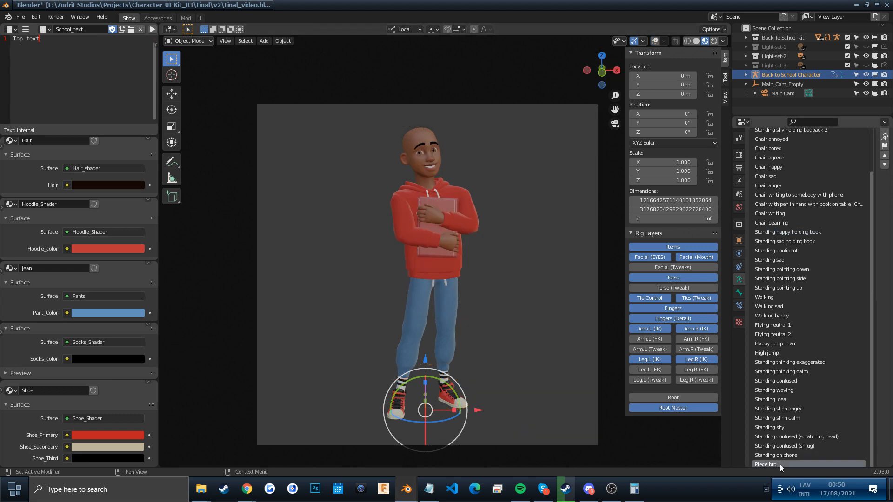
pyautogui.click(885, 136)
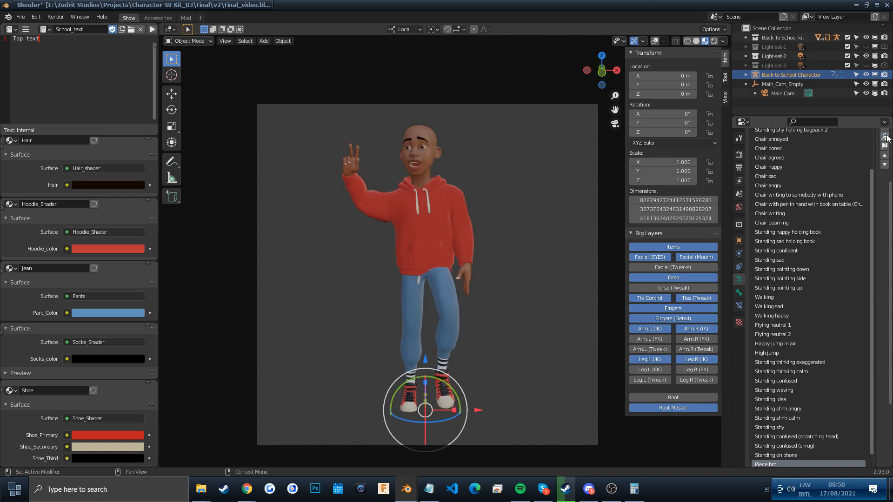
pyautogui.click(504, 209)
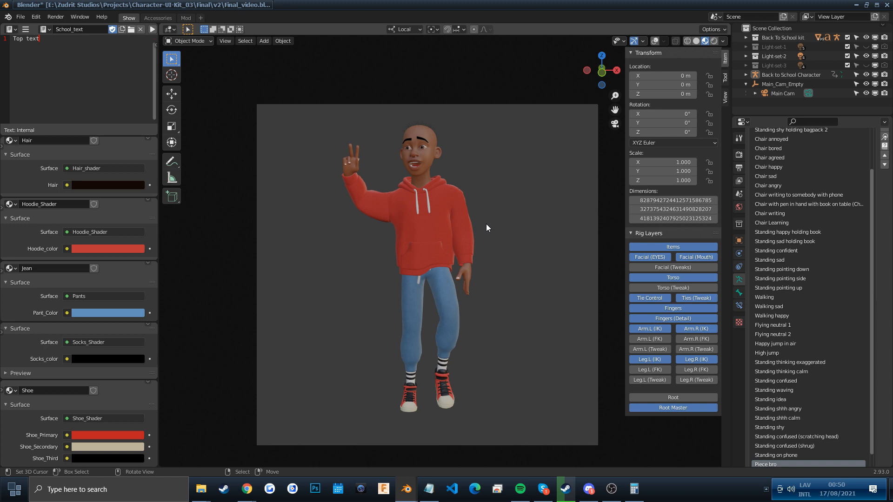
# Select the Back to School Character rig and apply the T-Pose-All pose from its pose library
pyautogui.scroll(-1, 816, 336)
pyautogui.scroll(5, 821, 325)
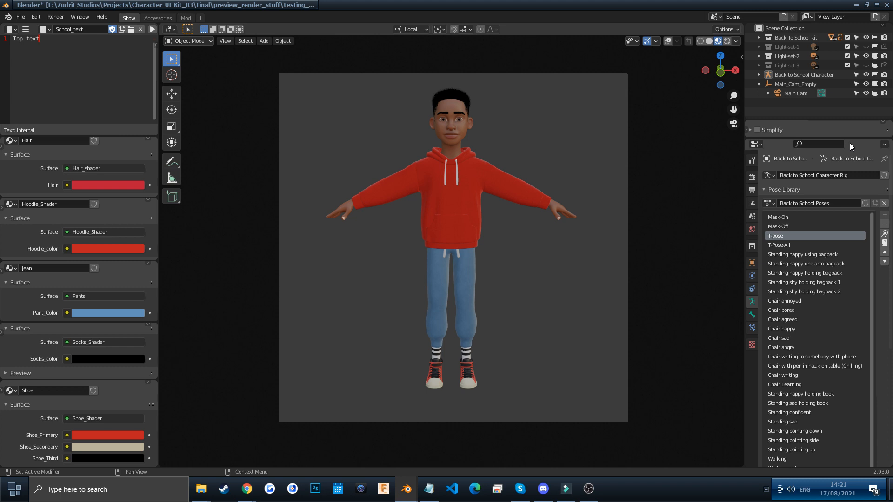
pyautogui.click(800, 75)
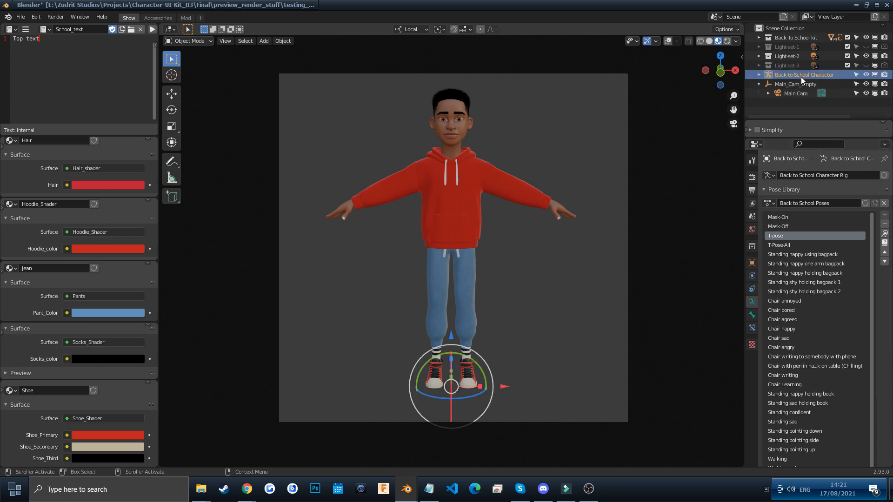
pyautogui.click(785, 244)
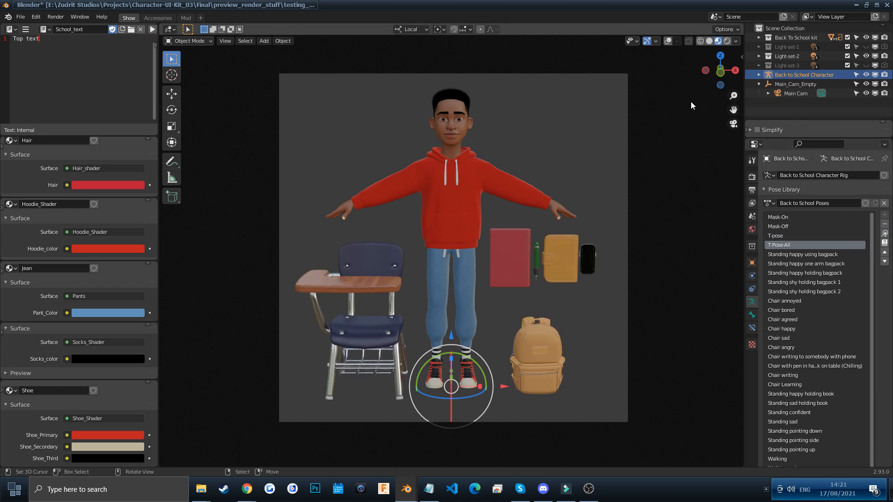
# Enable Simplify and the viewport overlays, and put the character rig into Pose Mode
pyautogui.click(756, 130)
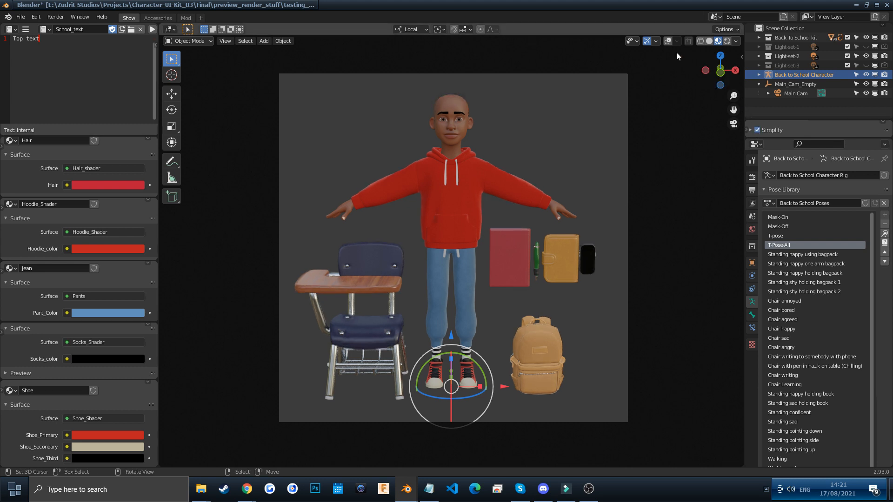
pyautogui.click(668, 41)
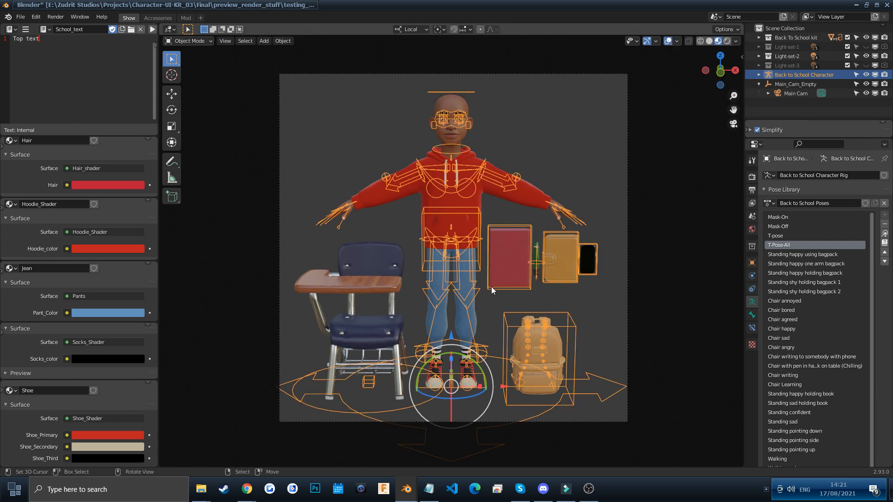
pyautogui.hotkey('ctrl', 'Tab')
pyautogui.click(344, 426)
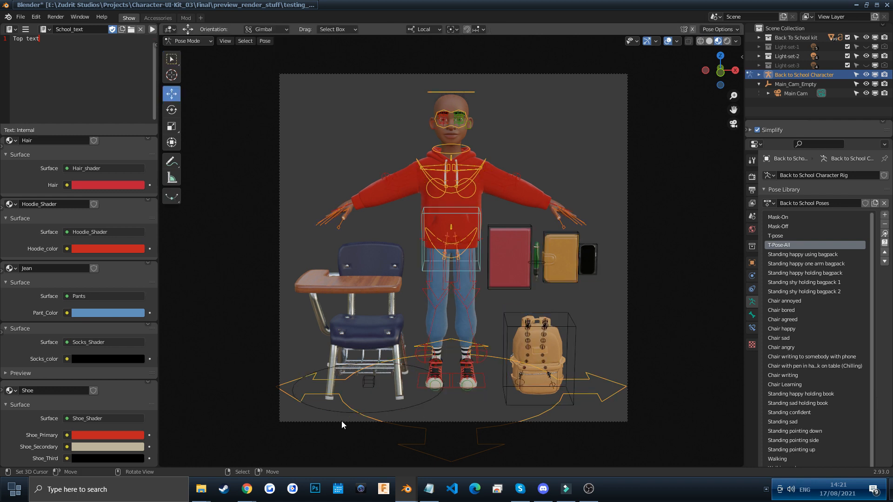
# Move the school chair sideways onto the character's spot and the backpack down below the camera frame
pyautogui.click(338, 414)
pyautogui.moveTo(404, 388); pyautogui.dragTo(496, 334)
pyautogui.click(504, 319)
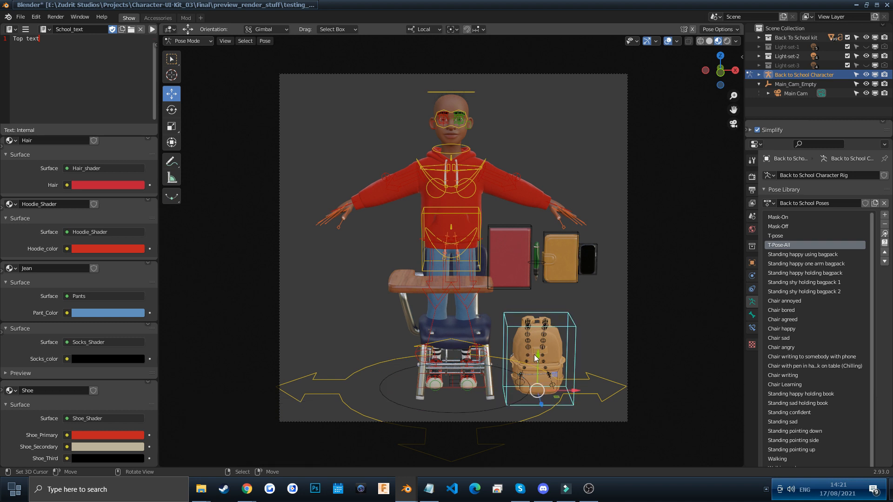
pyautogui.moveTo(536, 358); pyautogui.dragTo(553, 43)
# Move the red book -1.1156 m along its gimbal Z axis, out of the camera frame, and place the green pen beside it
pyautogui.click(532, 230)
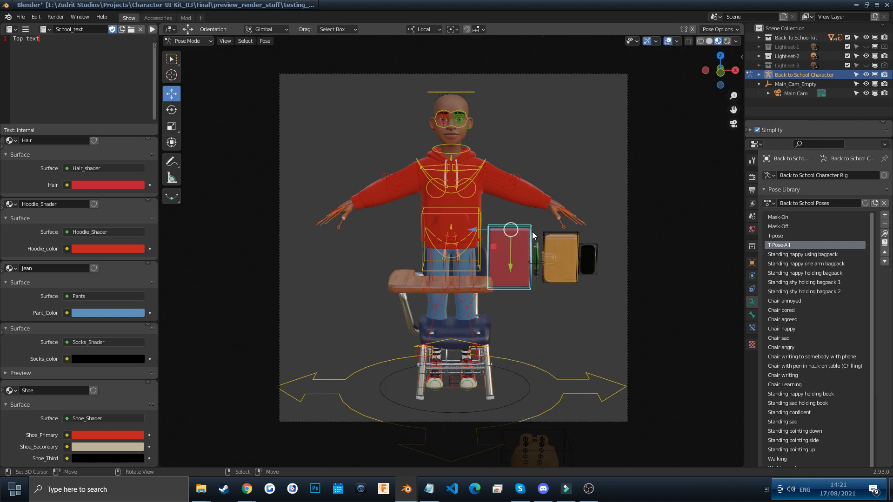
pyautogui.press('g')
pyautogui.press('z')
pyautogui.moveTo(668, 233); pyautogui.dragTo(712, 233)
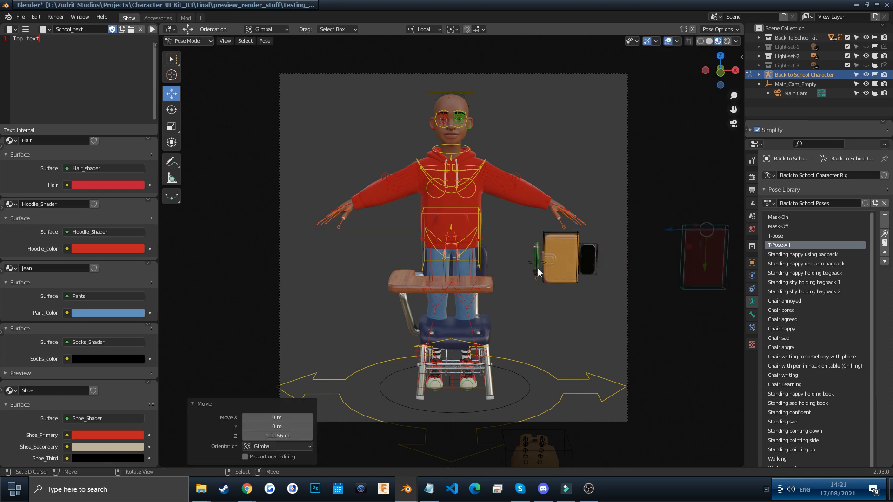
pyautogui.click(538, 267)
pyautogui.moveTo(515, 245)
pyautogui.mouseDown()
pyautogui.moveTo(643, 247)
pyautogui.moveTo(560, 250)
pyautogui.mouseUp()
# Move the yellow notebook along its gimbal Z axis out of the camera frame, next to the red book
pyautogui.click(545, 234)
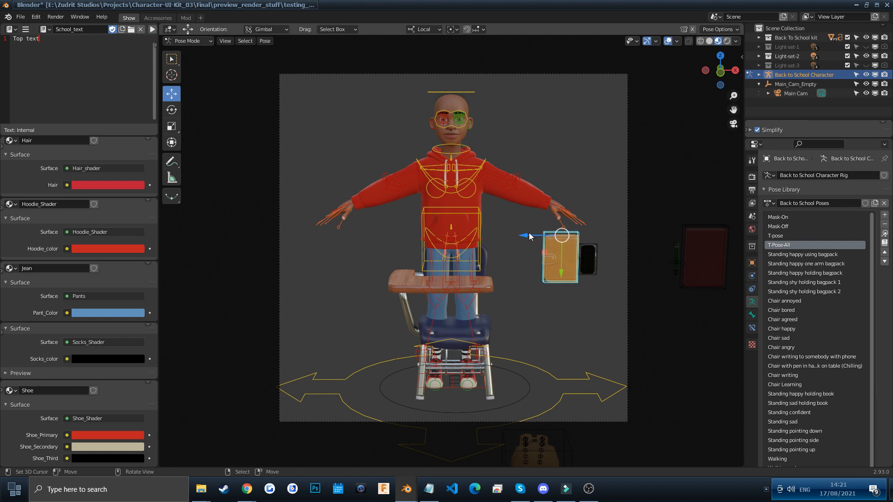
pyautogui.press('g')
pyautogui.press('z')
pyautogui.click(597, 254)
# Move the phone 1.0445 m along its gimbal Z axis to above the desk and rotate it 151° about its local Y axis
pyautogui.click(588, 258)
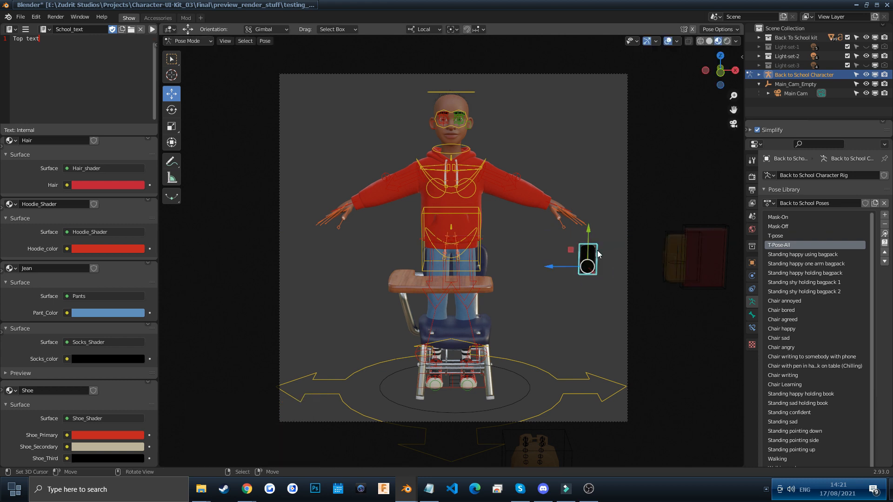
pyautogui.press('g')
pyautogui.press('z')
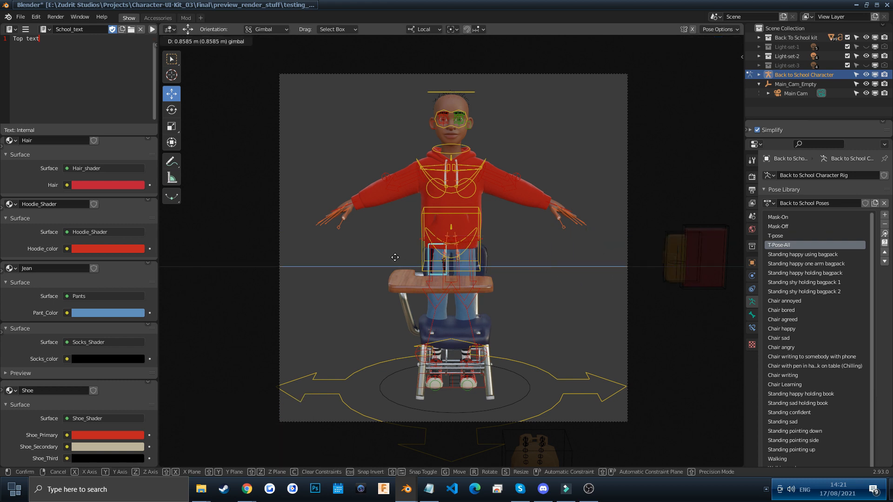
pyautogui.click(375, 259)
pyautogui.press('r')
pyautogui.press('z')
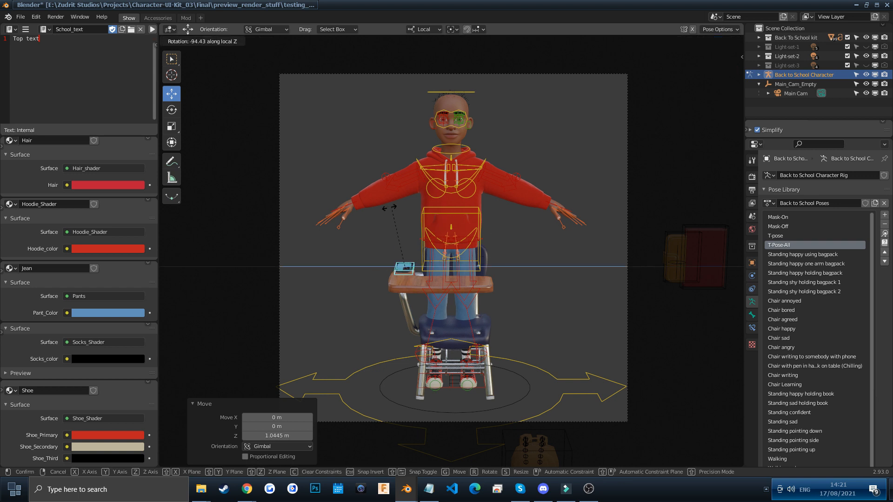
pyautogui.press('z')
pyautogui.press('y')
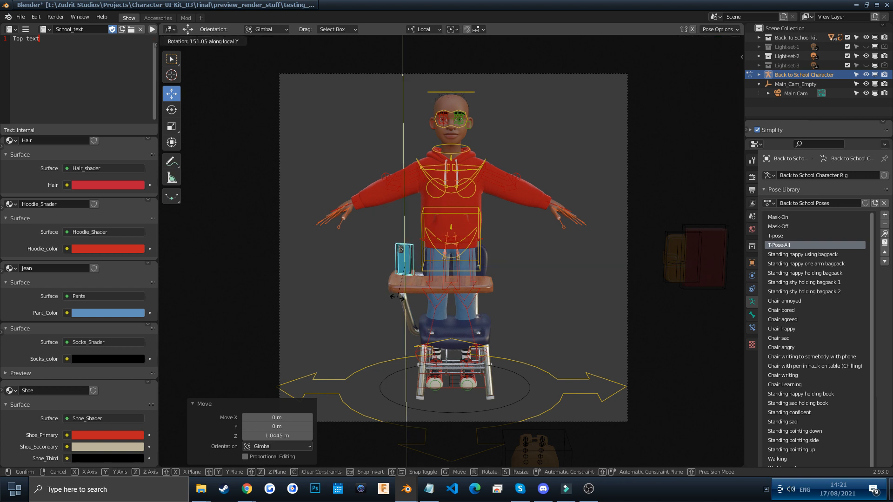
pyautogui.click(404, 299)
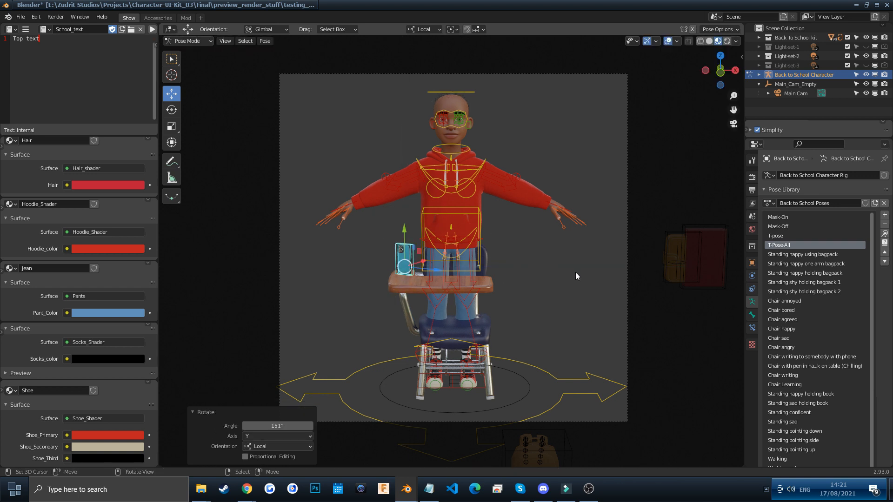
# Toggle the character rig between Object Mode and Pose Mode, finishing in Pose Mode
pyautogui.hotkey('ctrl', 'Tab')
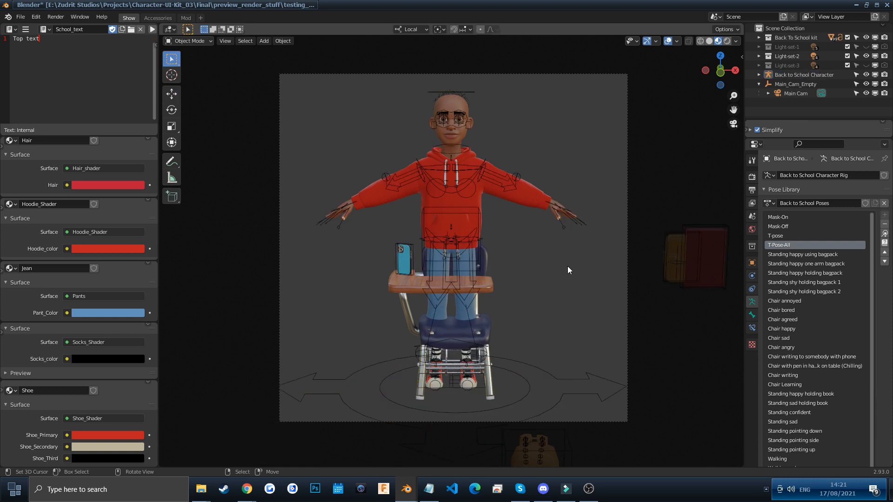
pyautogui.hotkey('ctrl', 'Tab')
pyautogui.click(544, 285)
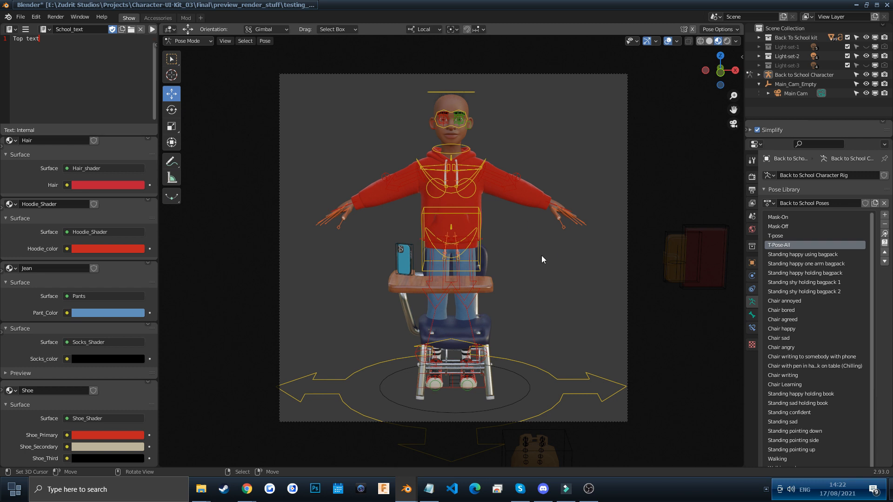
pyautogui.hotkey('ctrl', 'Tab')
pyautogui.click(523, 255)
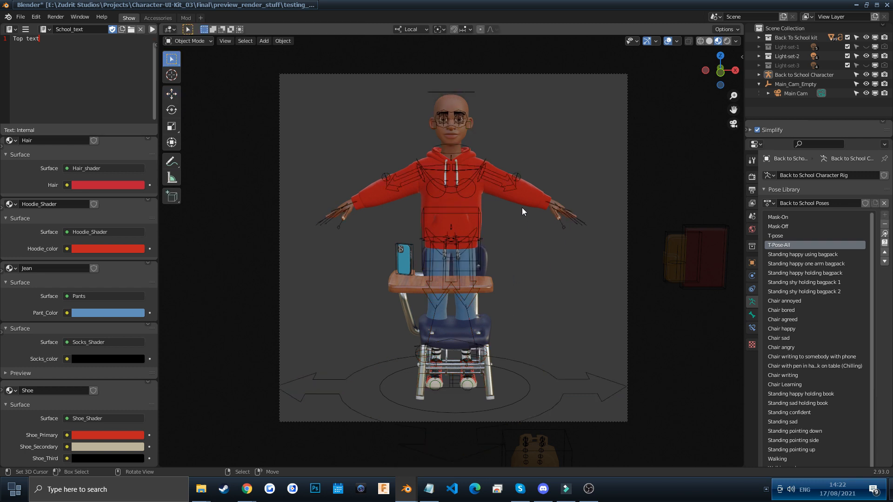
pyautogui.hotkey('ctrl', 'Tab')
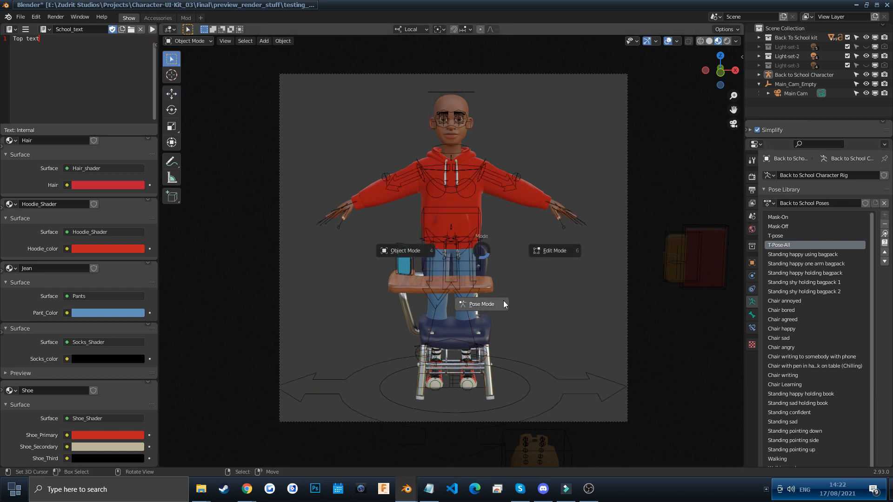
pyautogui.click(477, 302)
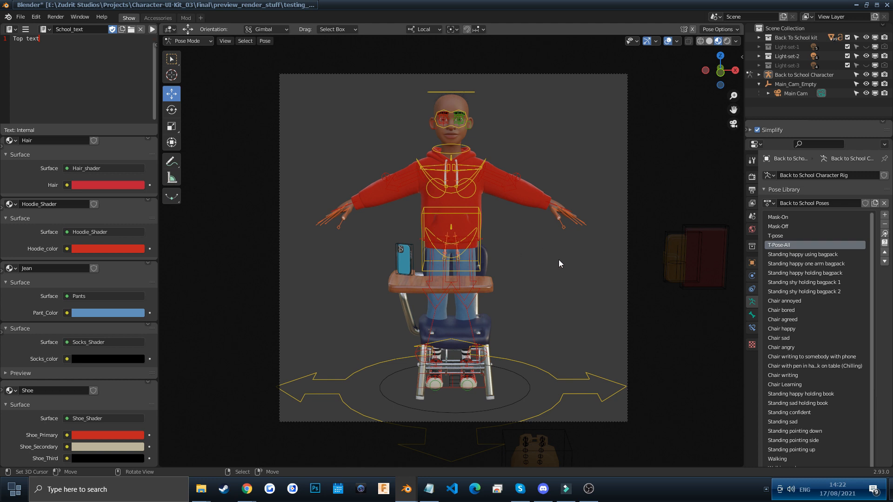
# Add the current pose to the Back to School Poses library and name it Sitting with phone
pyautogui.click(885, 215)
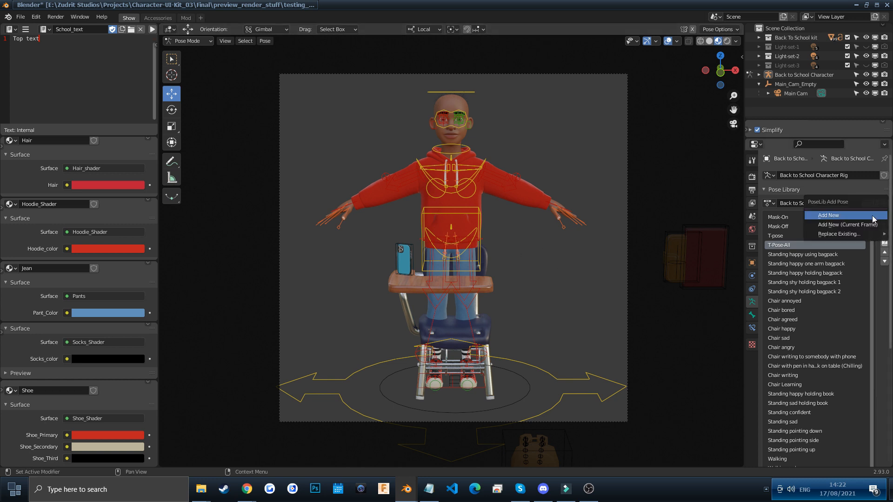
pyautogui.click(849, 227)
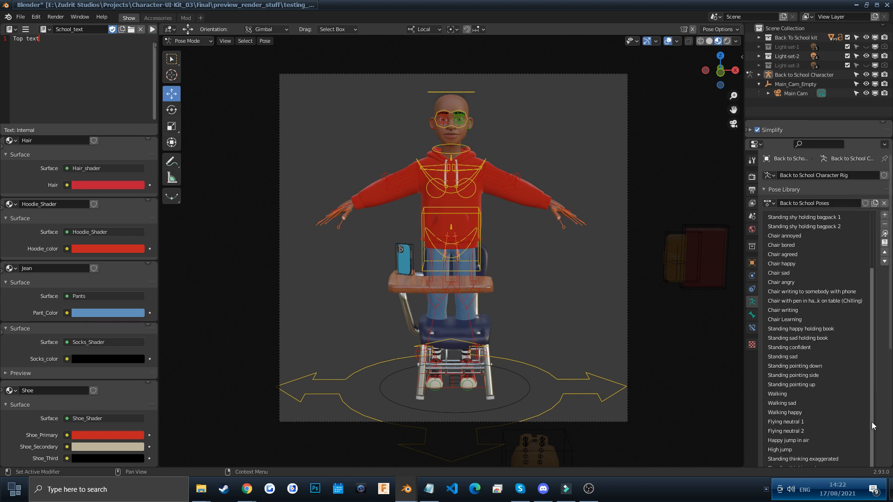
pyautogui.scroll(-9, 872, 423)
pyautogui.doubleClick(799, 394)
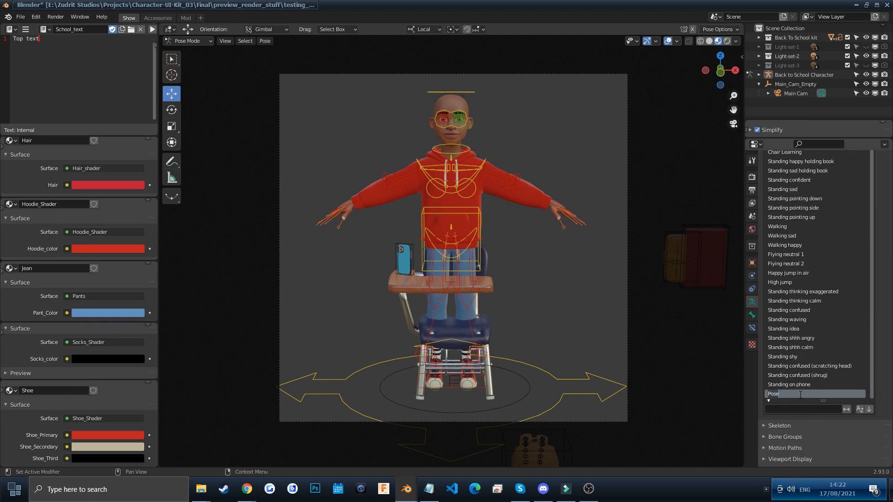
pyautogui.write('Pitting with phone')
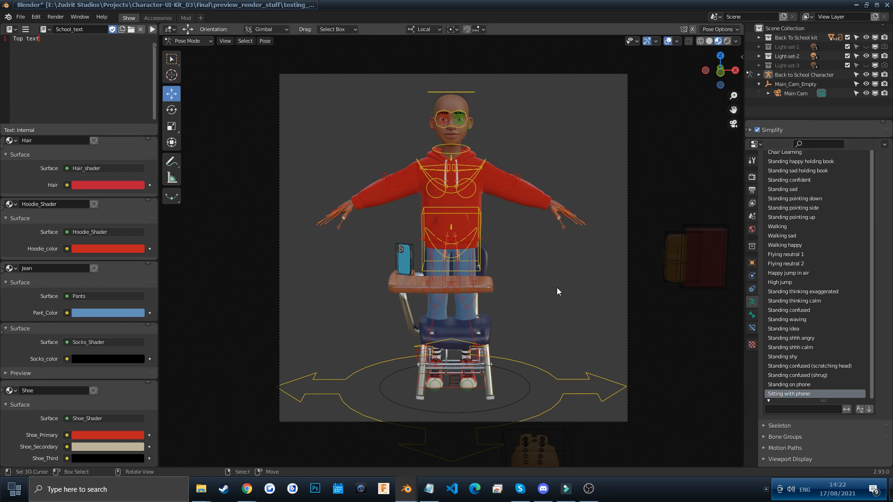
# Return the rig to Object Mode and apply the Chair angry pose from the pose library
pyautogui.hotkey('ctrl', 'Tab')
pyautogui.hotkey('ctrl', 'Tab')
pyautogui.click(471, 259)
pyautogui.scroll(7, 807, 238)
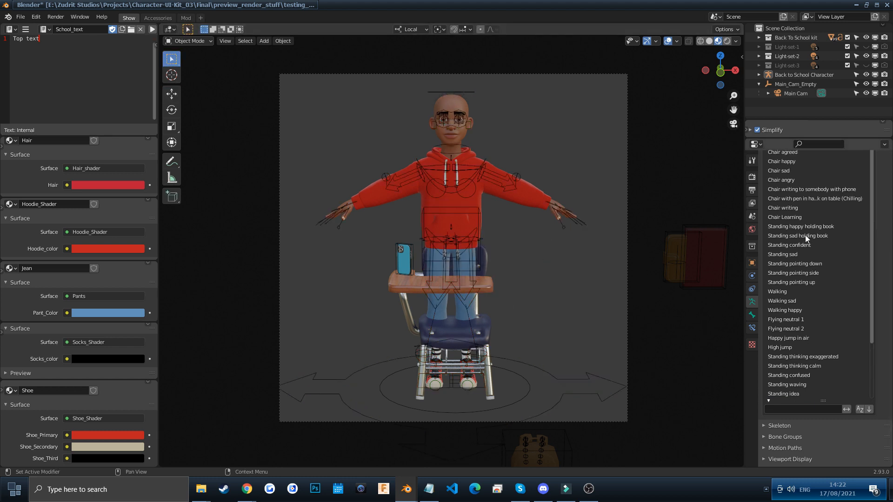
pyautogui.click(799, 179)
pyautogui.scroll(8, 886, 245)
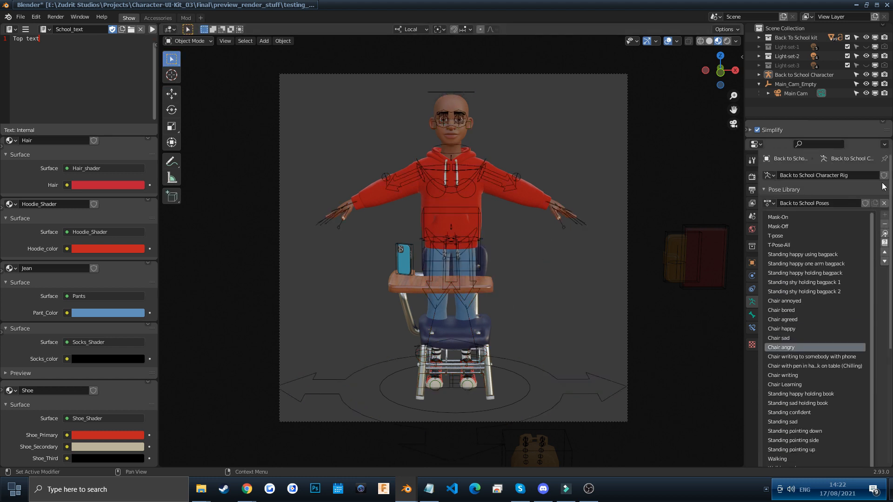
pyautogui.click(885, 242)
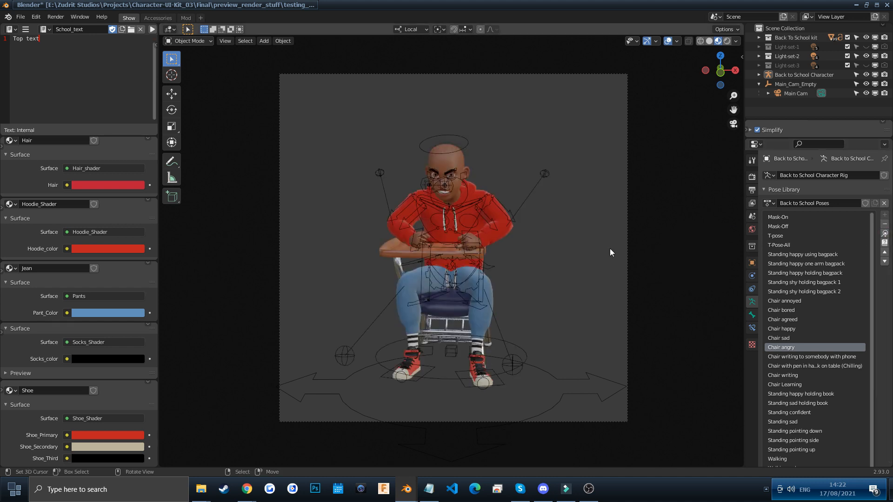
# Hide the viewport overlays and apply the Sitting with phone pose from the pose library
pyautogui.click(667, 41)
pyautogui.scroll(-8, 827, 335)
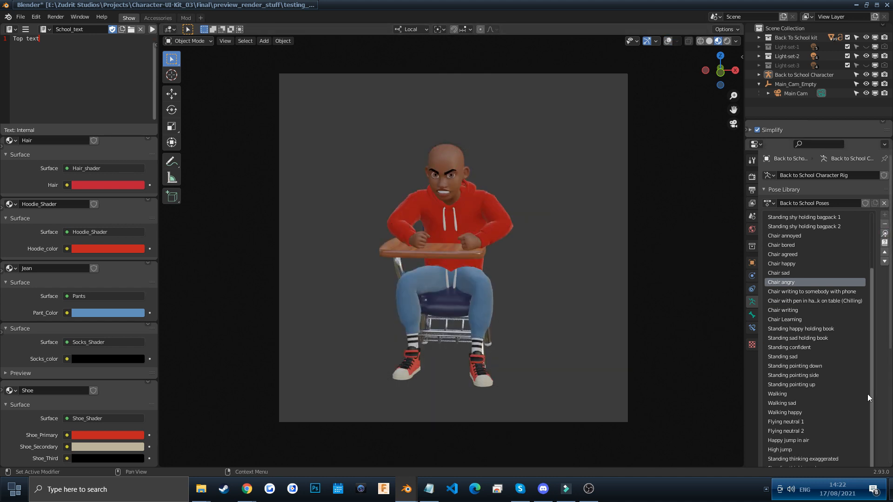
pyautogui.scroll(-5, 881, 409)
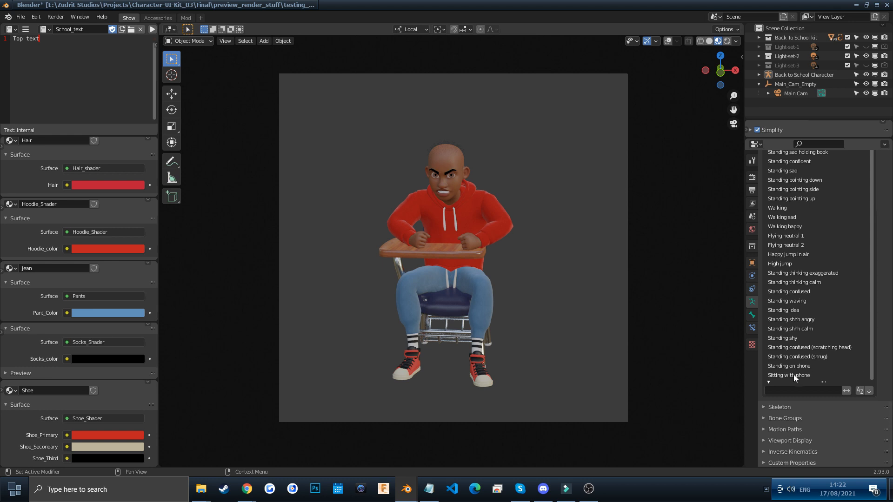
pyautogui.click(807, 375)
pyautogui.scroll(9, 883, 271)
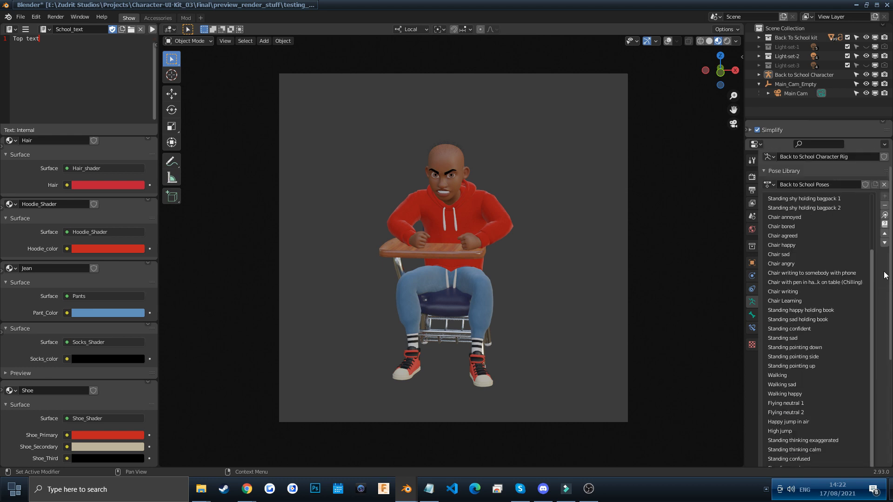
pyautogui.click(883, 214)
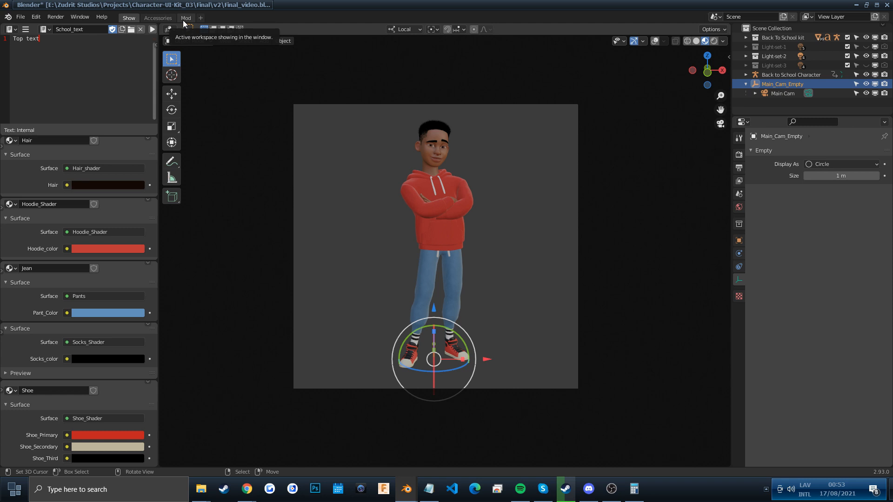
# Open the Mod workspace with the Back to School character selected and hide the camera viewport's sidebar
pyautogui.hotkey('ctrl', 'z')
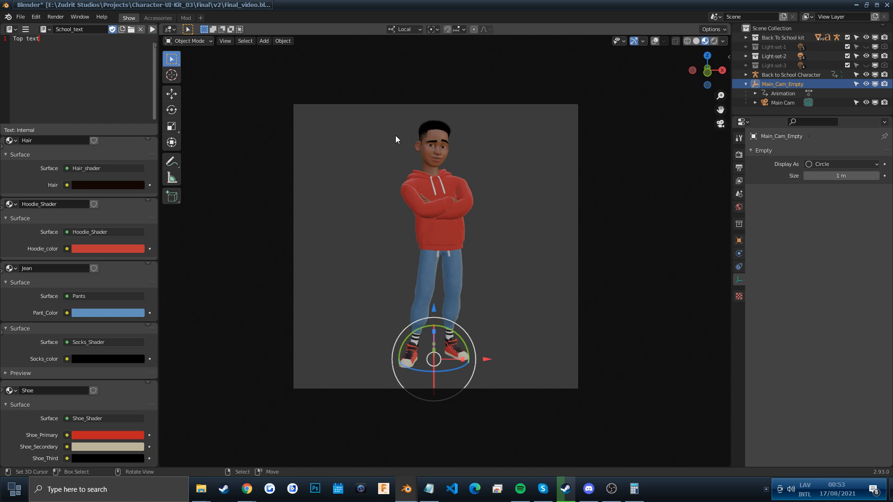
pyautogui.click(818, 75)
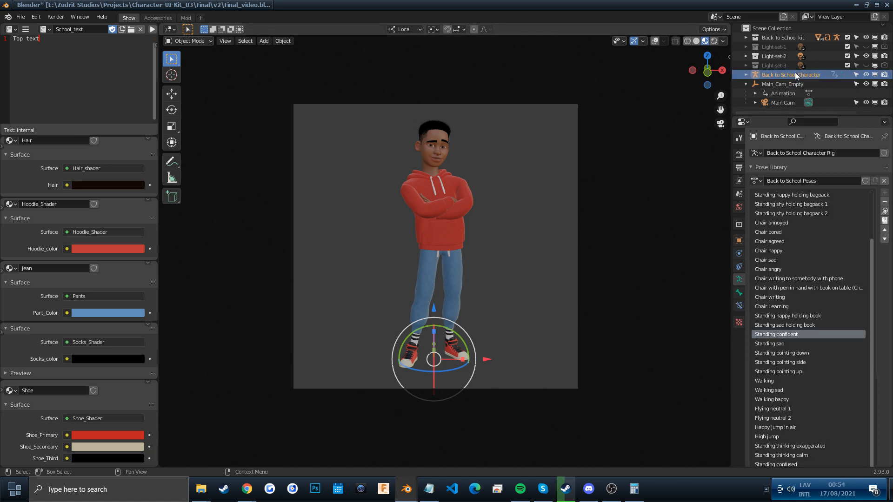
pyautogui.click(185, 17)
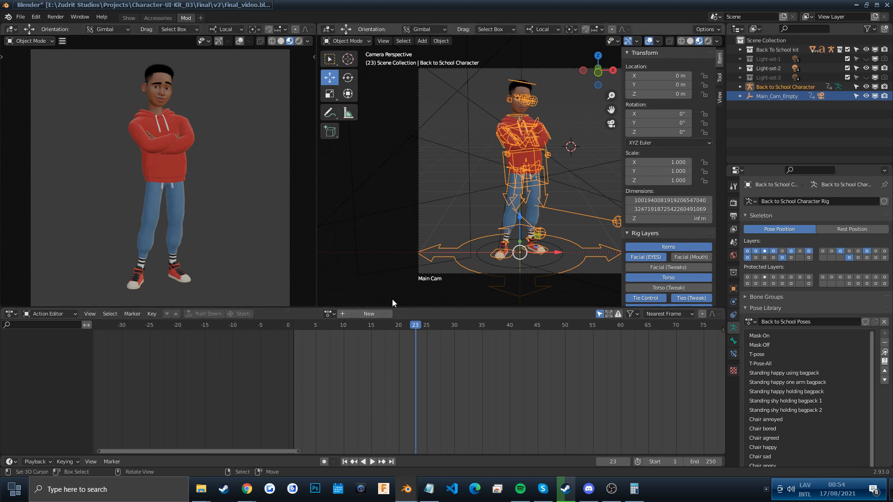
pyautogui.press('n')
pyautogui.press('n')
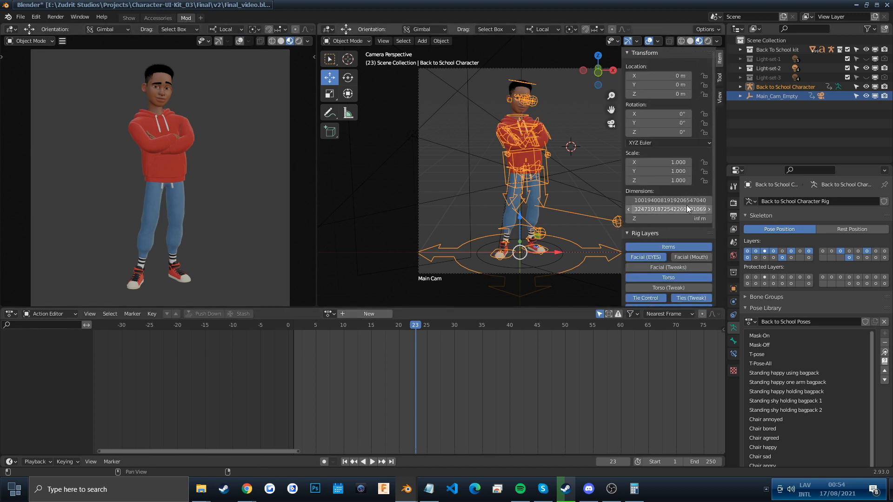
pyautogui.press('n')
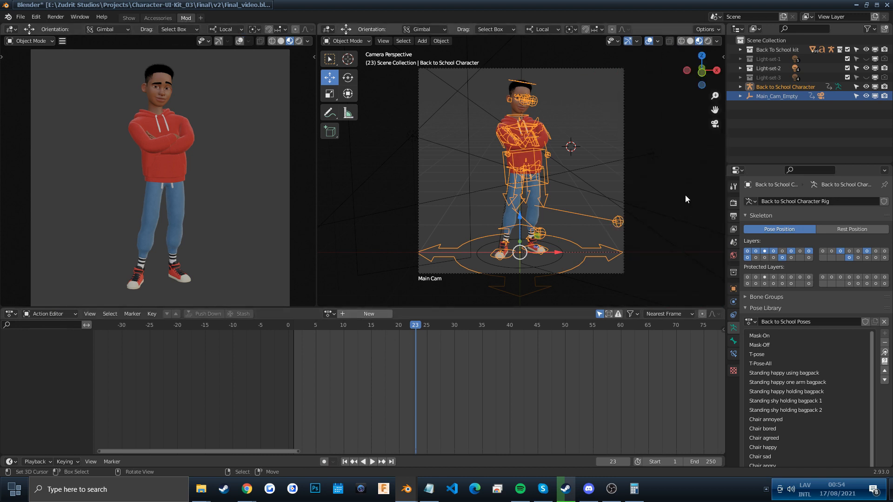
# Assign the Bored on desk action to the character and briefly play it from the start of the timeline
pyautogui.click(331, 315)
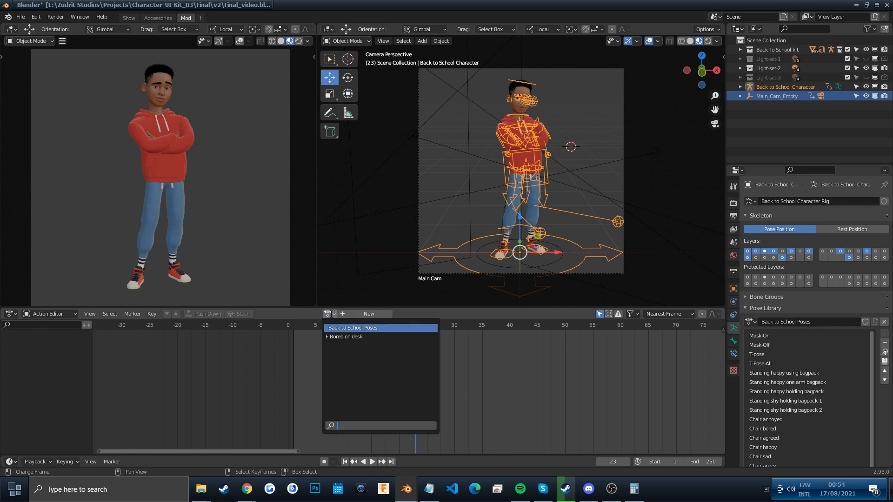
pyautogui.click(344, 337)
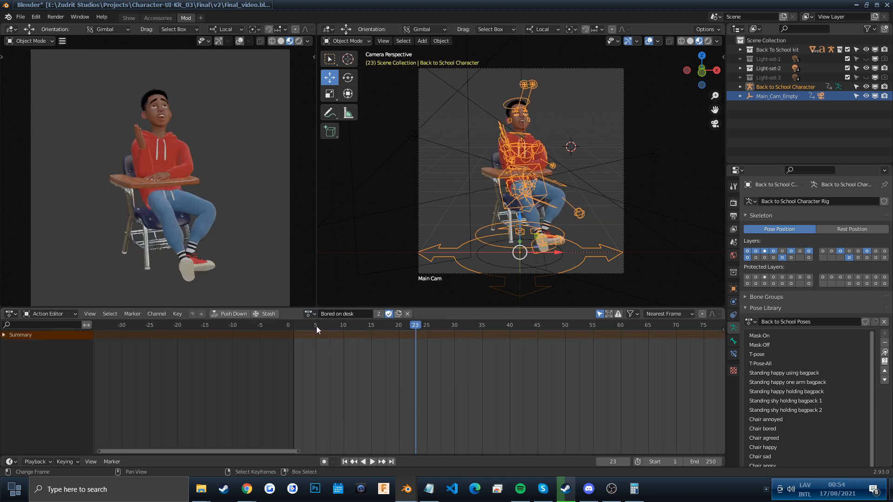
pyautogui.click(297, 328)
pyautogui.press('space')
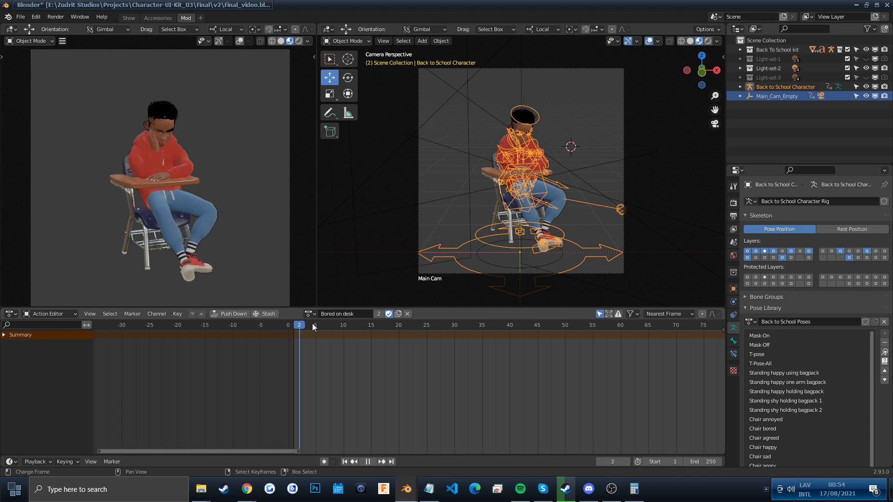
pyautogui.click(680, 202)
pyautogui.press('space')
# Enable Simplify in the render settings and hide the overlays in the camera viewport
pyautogui.click(733, 216)
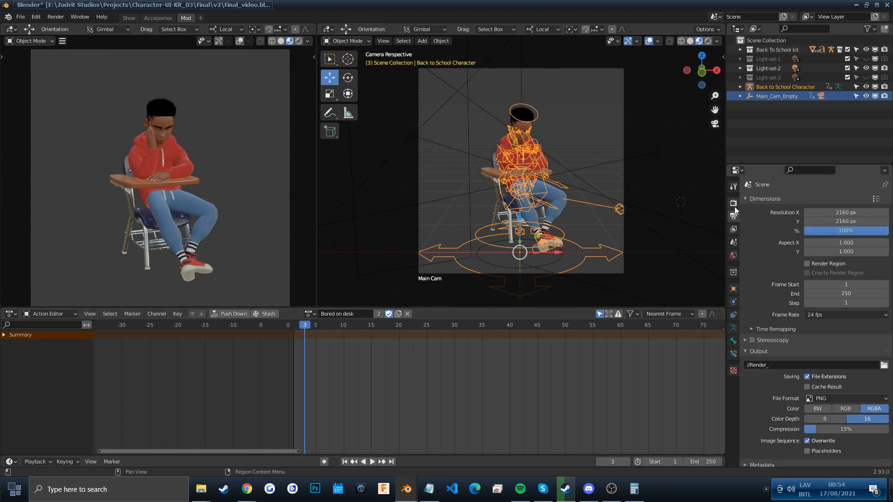
pyautogui.click(733, 203)
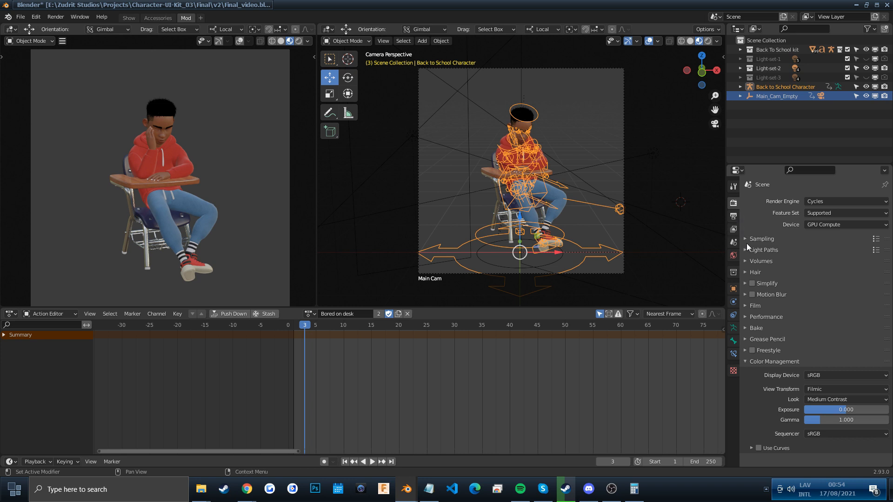
pyautogui.click(752, 283)
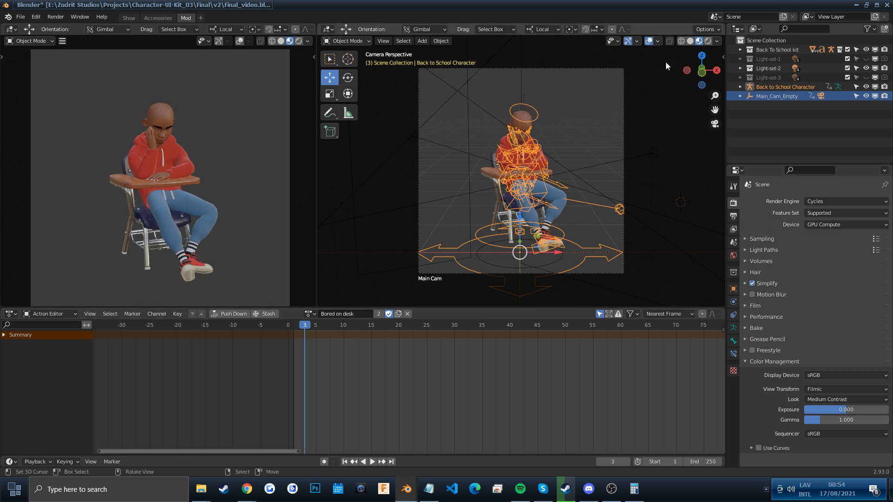
pyautogui.click(649, 41)
# Play the Bored on desk animation, move the playhead to frame 50 and set the scene's end frame to 43
pyautogui.press('space')
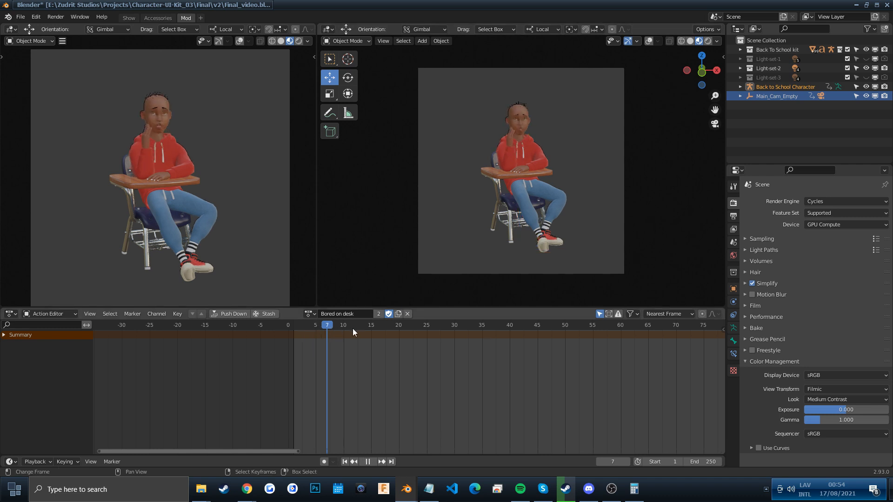
pyautogui.moveTo(576, 344)
pyautogui.mouseDown()
pyautogui.moveTo(605, 346)
pyautogui.moveTo(465, 343)
pyautogui.moveTo(580, 343)
pyautogui.moveTo(548, 339)
pyautogui.moveTo(563, 341)
pyautogui.mouseUp()
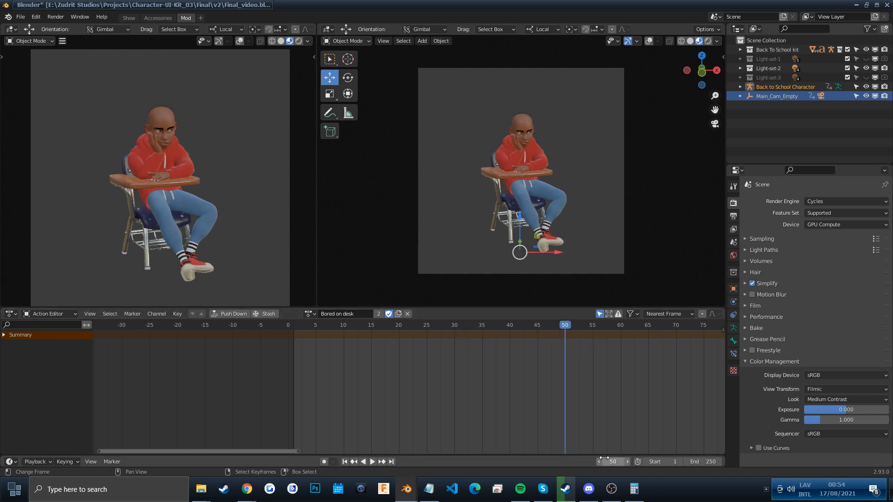
pyautogui.click(701, 462)
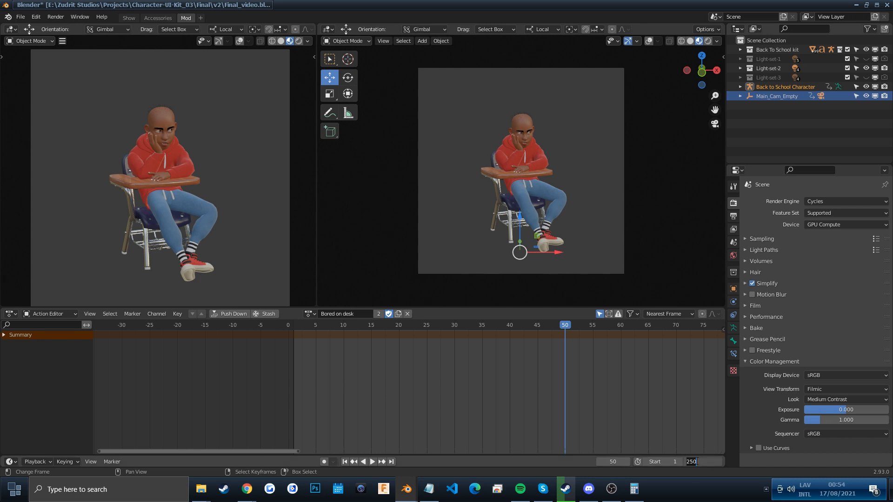
pyautogui.write('43')
pyautogui.press('Return')
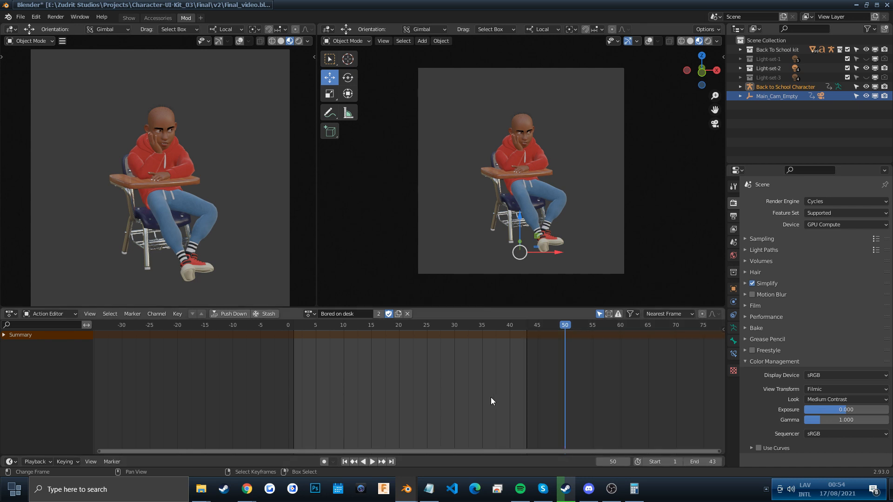
# Scrub the animation to frame 116 and set the scene's end frame to 116
pyautogui.moveTo(506, 323); pyautogui.dragTo(548, 327)
pyautogui.moveTo(536, 324); pyautogui.dragTo(548, 325)
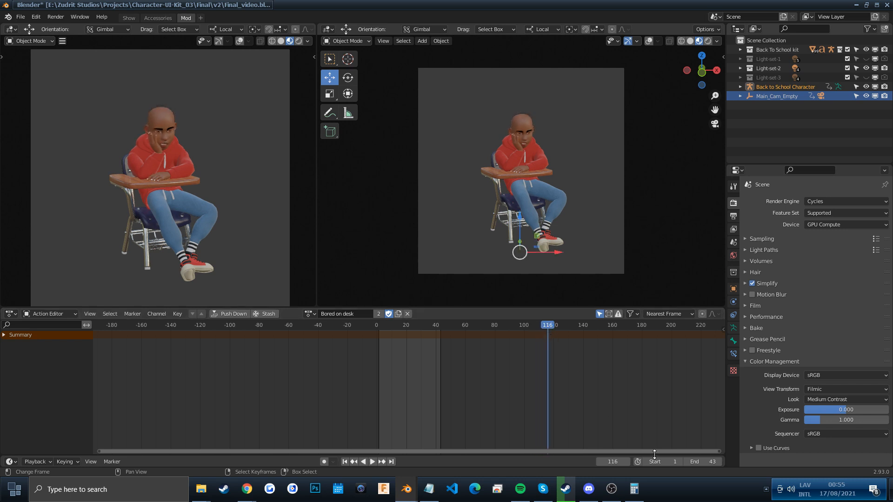
pyautogui.click(706, 462)
pyautogui.write('116')
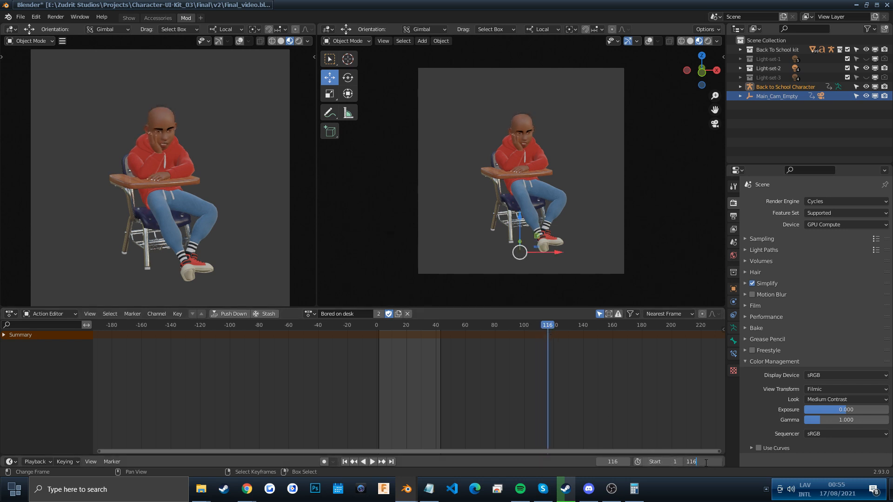
pyautogui.press('Return')
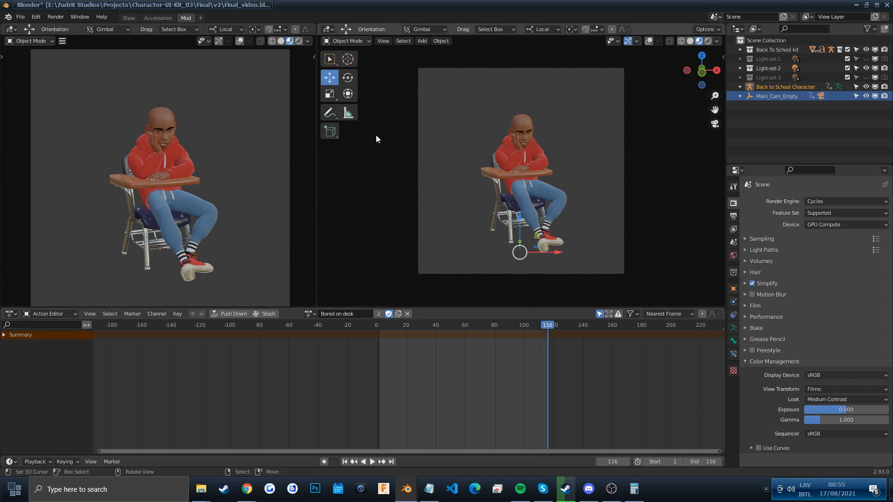
# Disable Simplify in the render settings
pyautogui.click(56, 17)
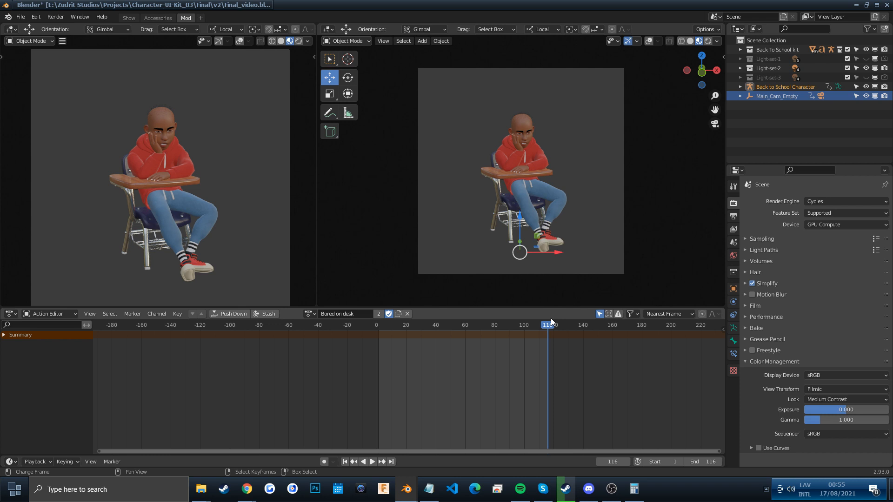
pyautogui.click(751, 283)
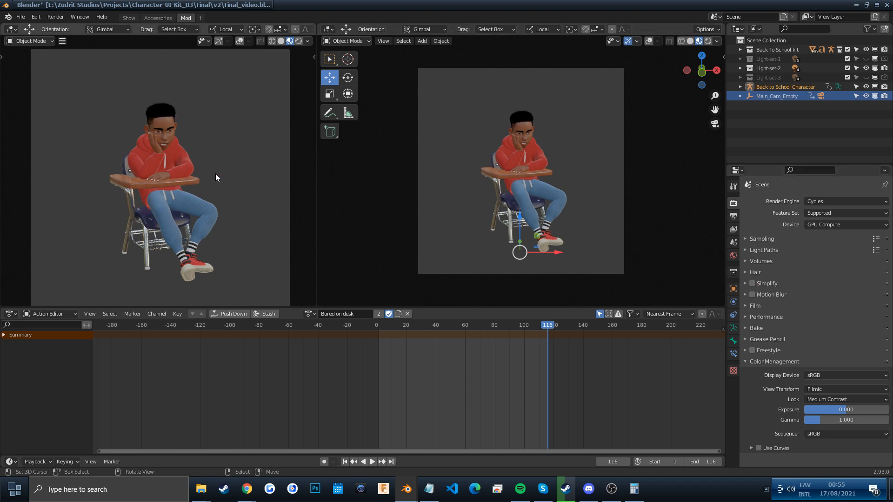
pyautogui.scroll(-1, 206, 187)
pyautogui.scroll(1, 207, 187)
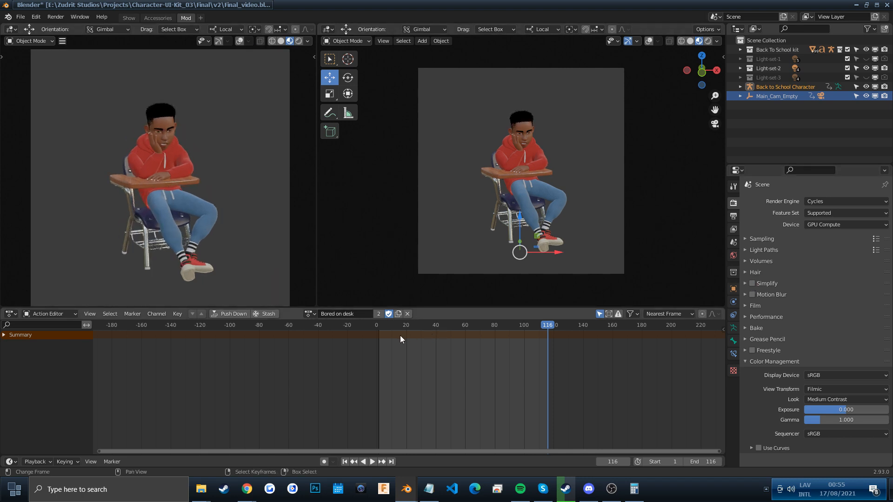